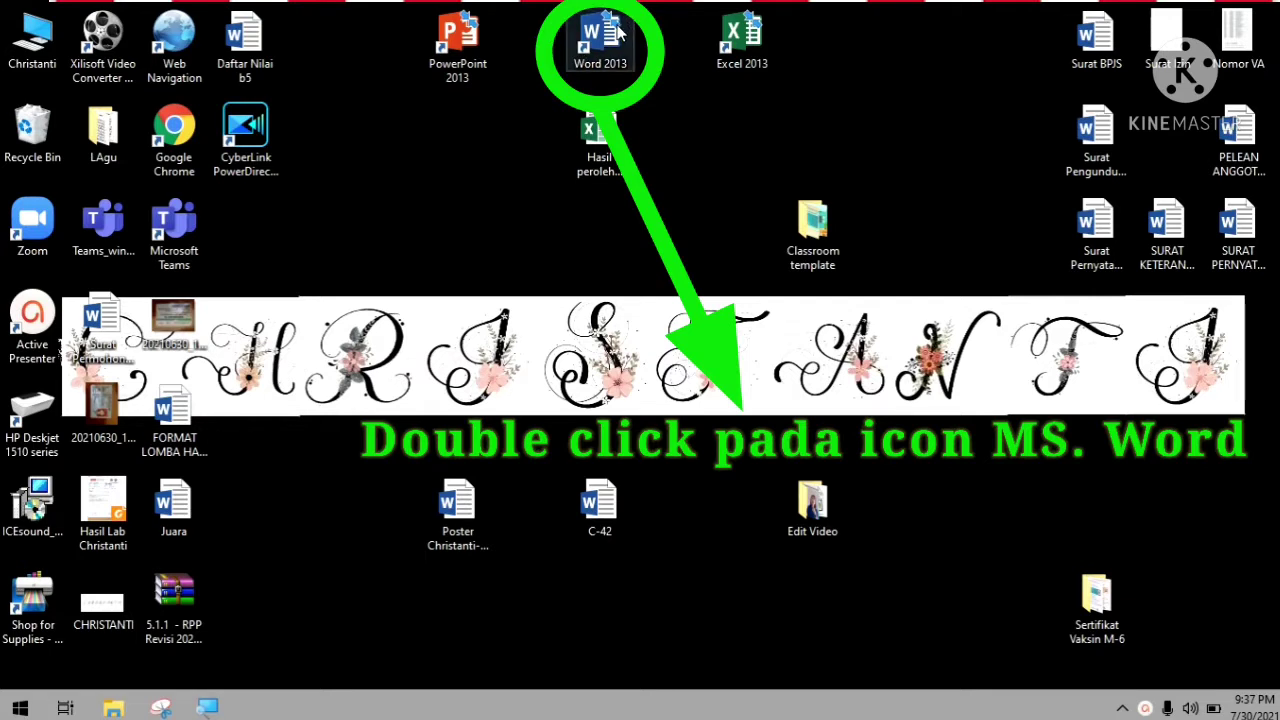
- Start Word 2013 from the desktop shortcut and create a blank document
double_click(612, 38)
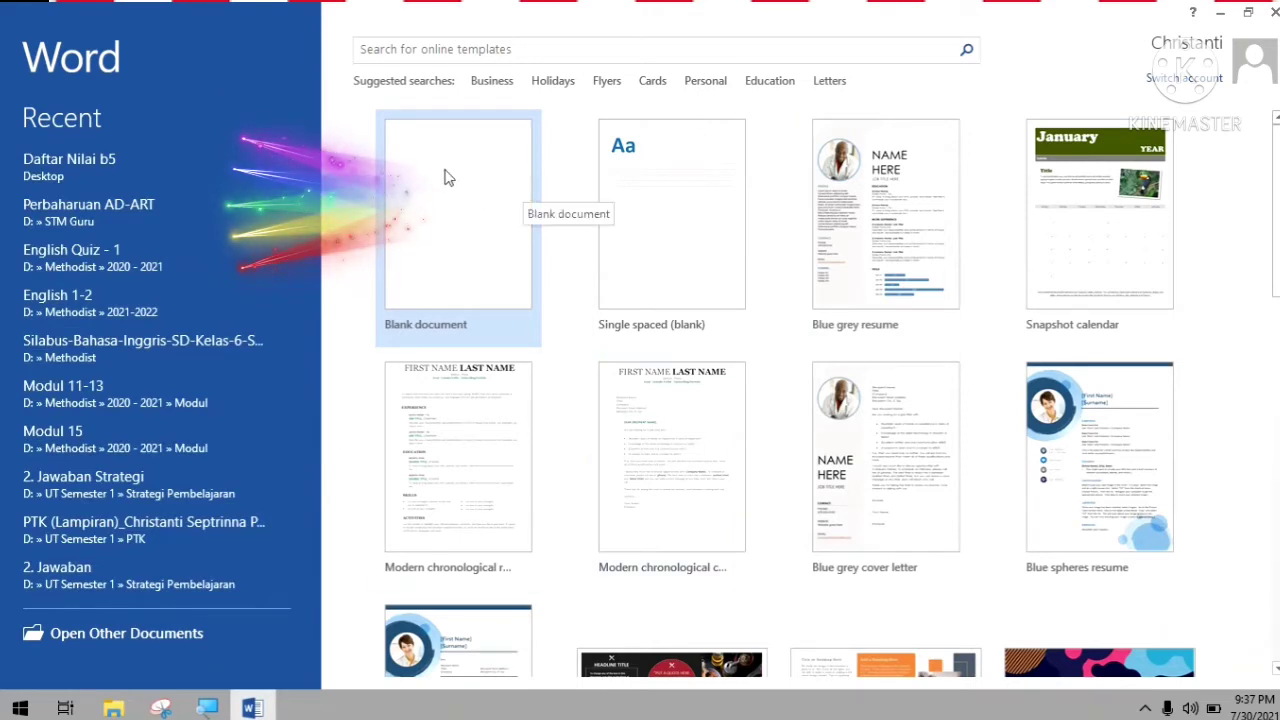
left_click(477, 196)
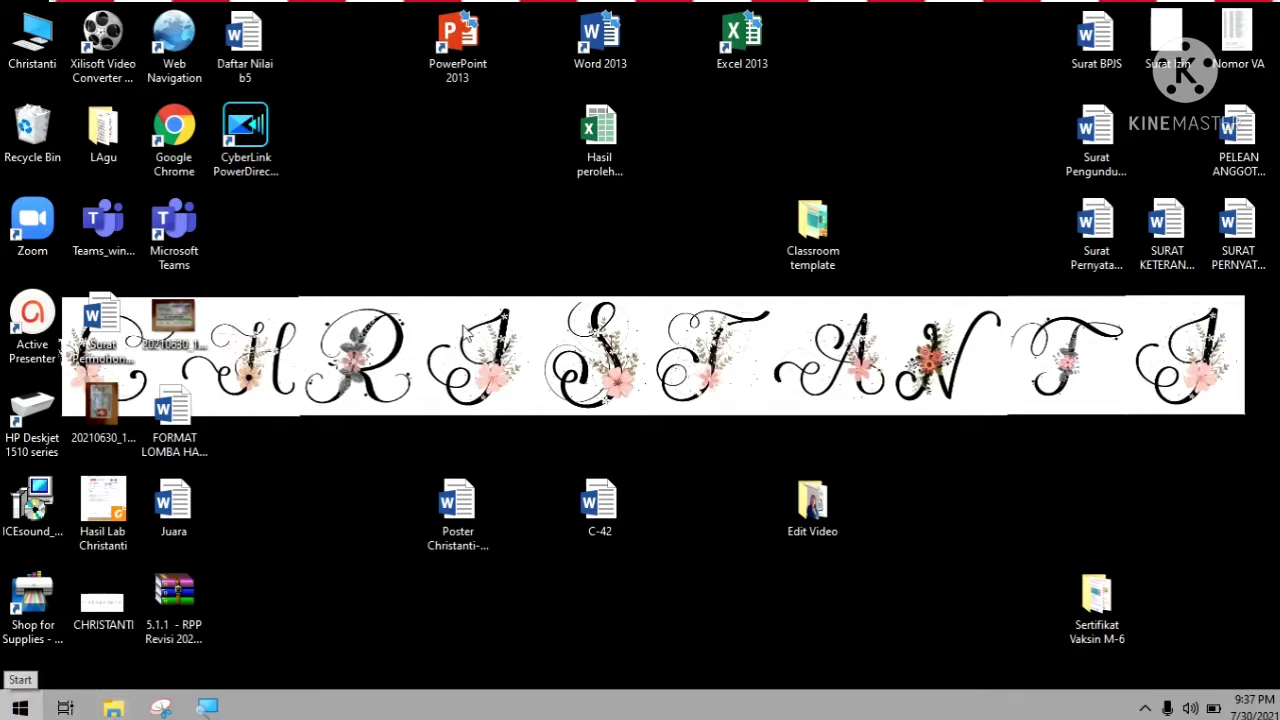
left_click_drag(668, 183, 601, 58)
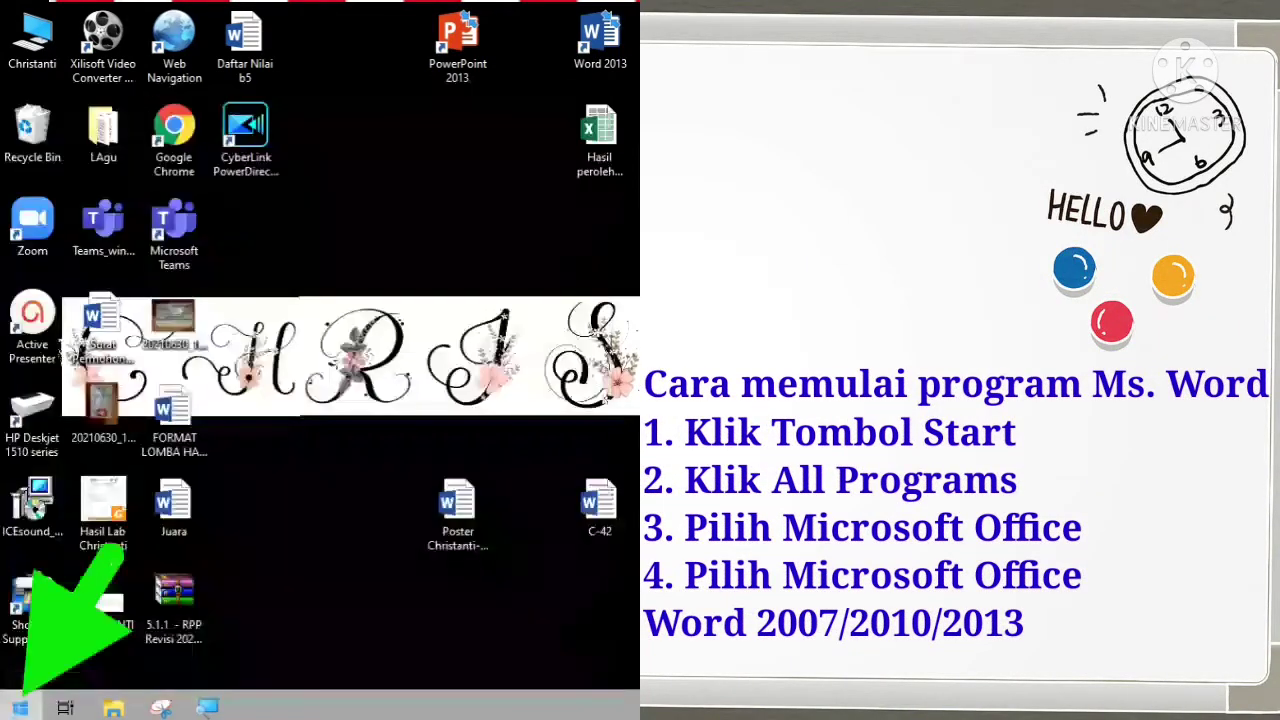
left_click(19, 708)
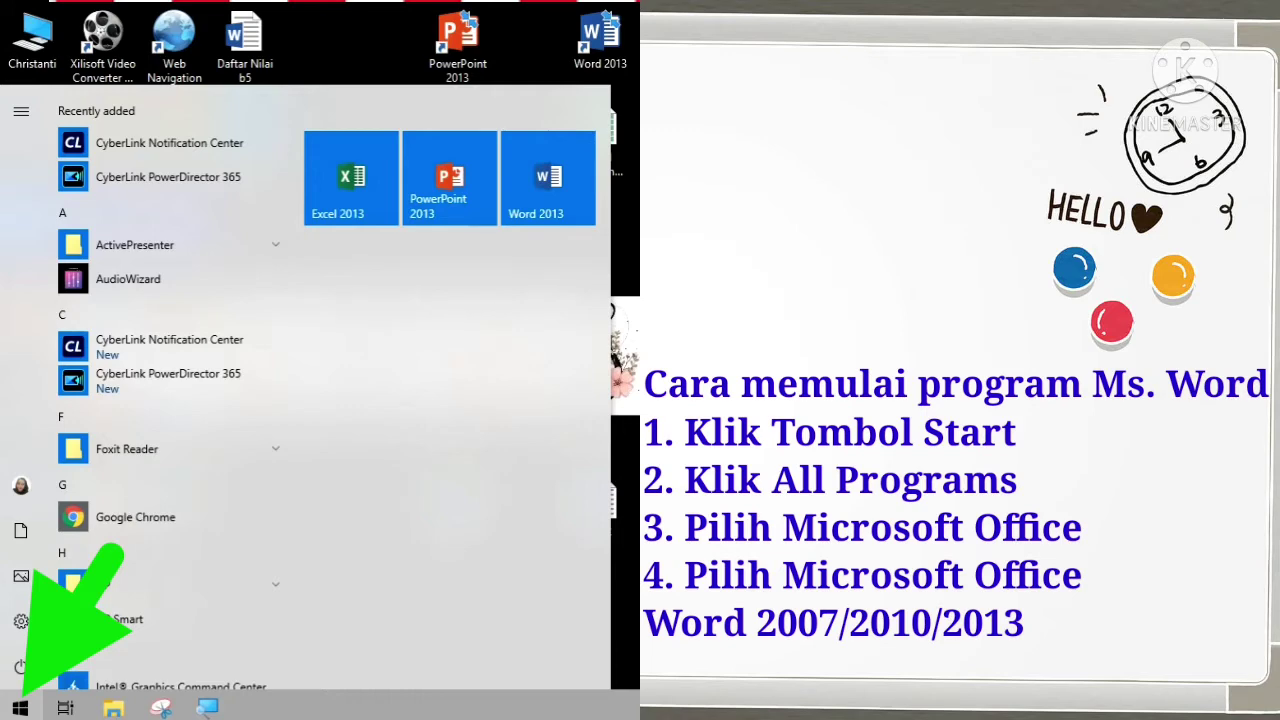
left_click(20, 708)
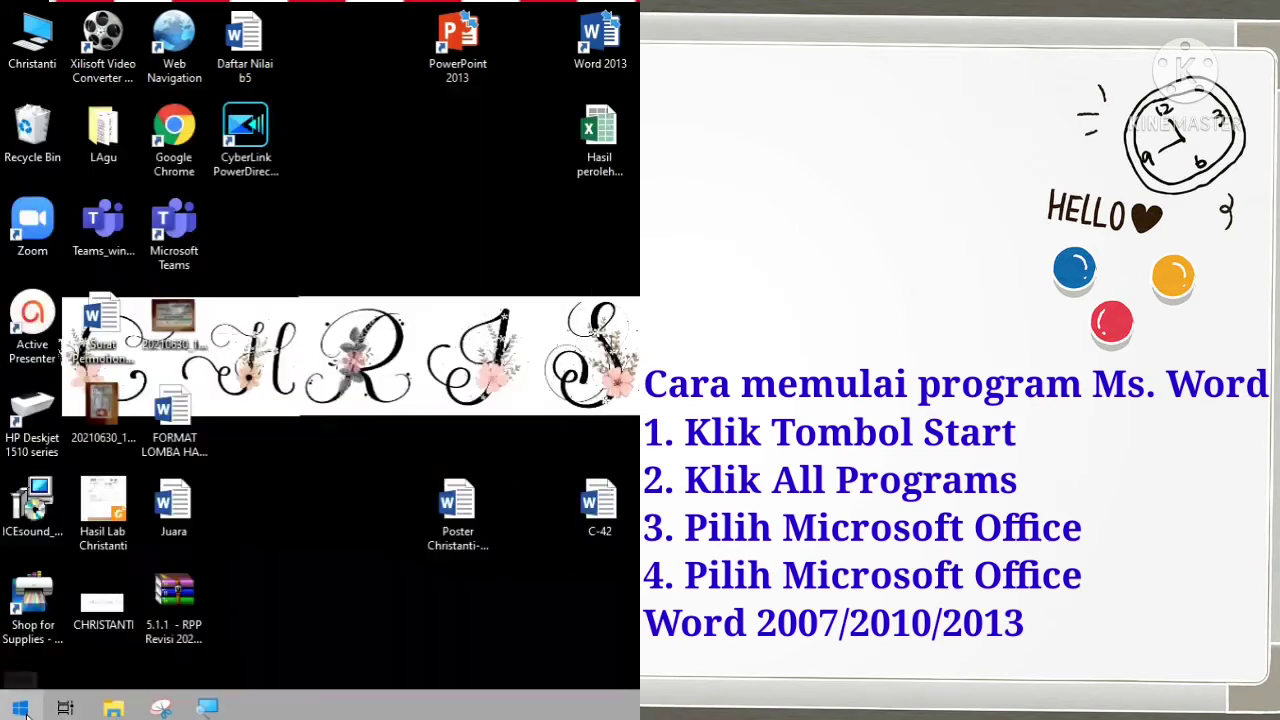
left_click(20, 708)
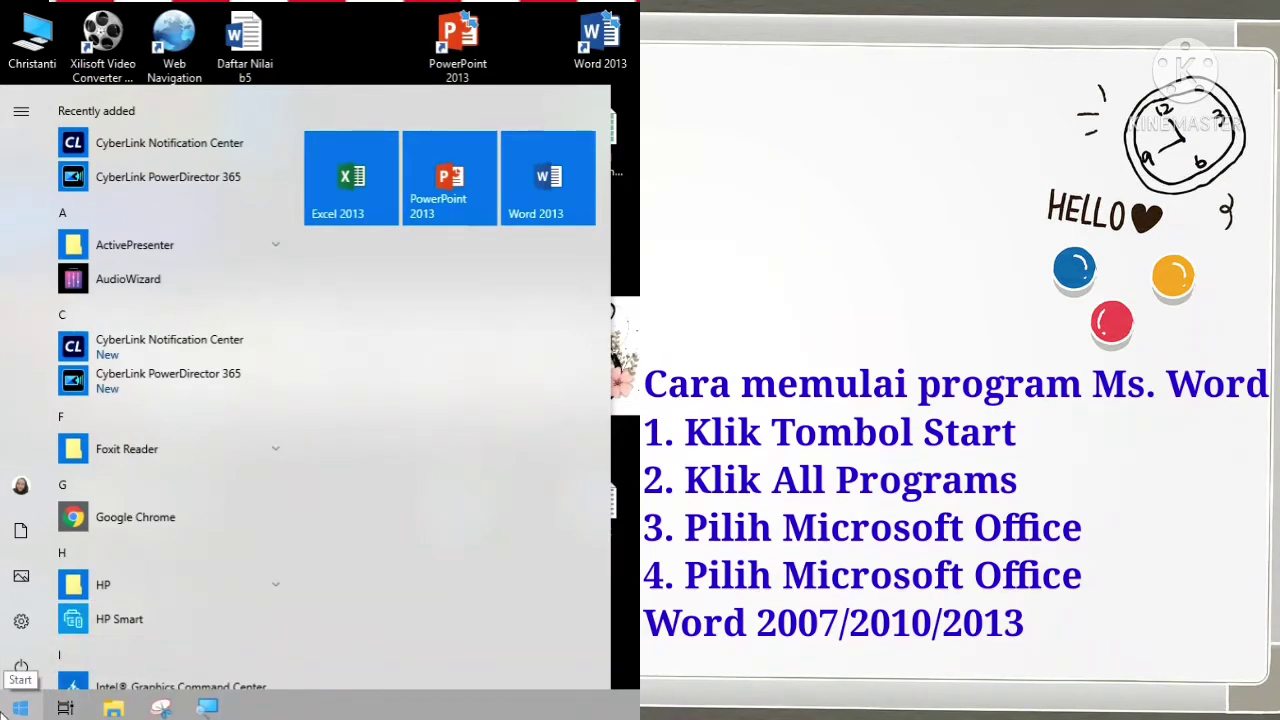
left_click(20, 707)
- Start Word 2013 from the Microsoft Office 2013 program group and create a blank document
left_click(20, 707)
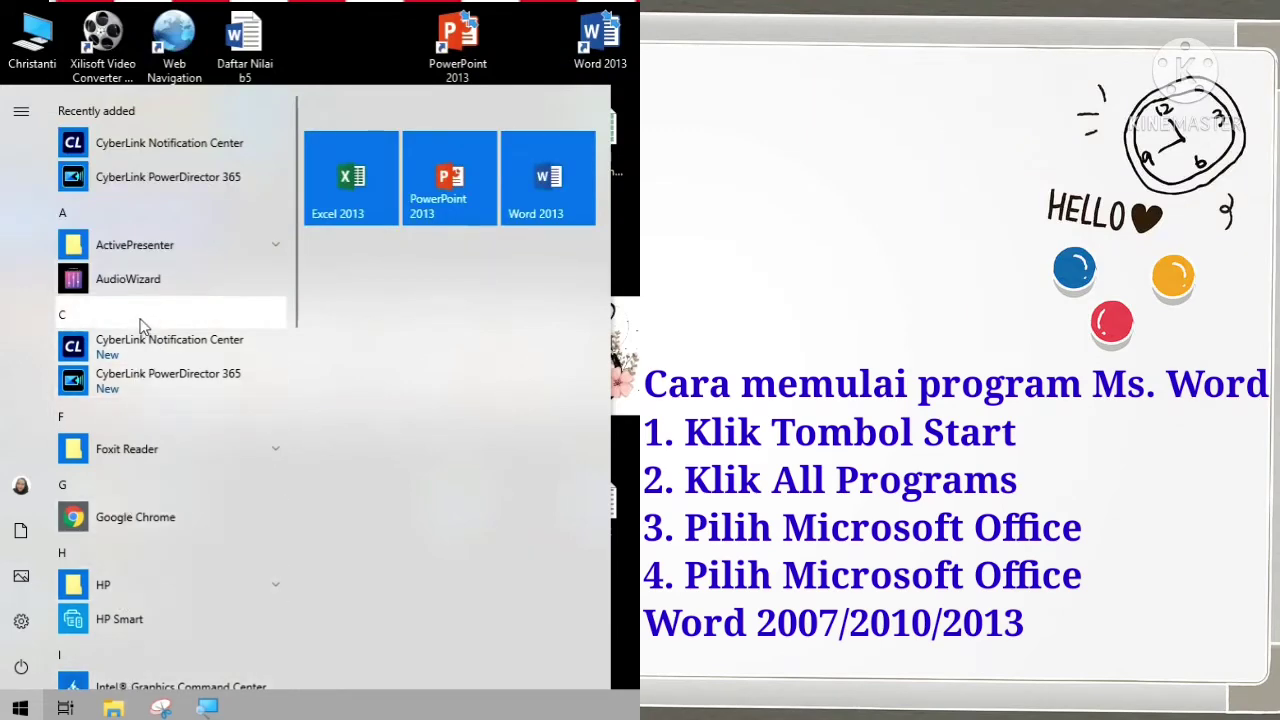
scroll(140, 326, "down", 10)
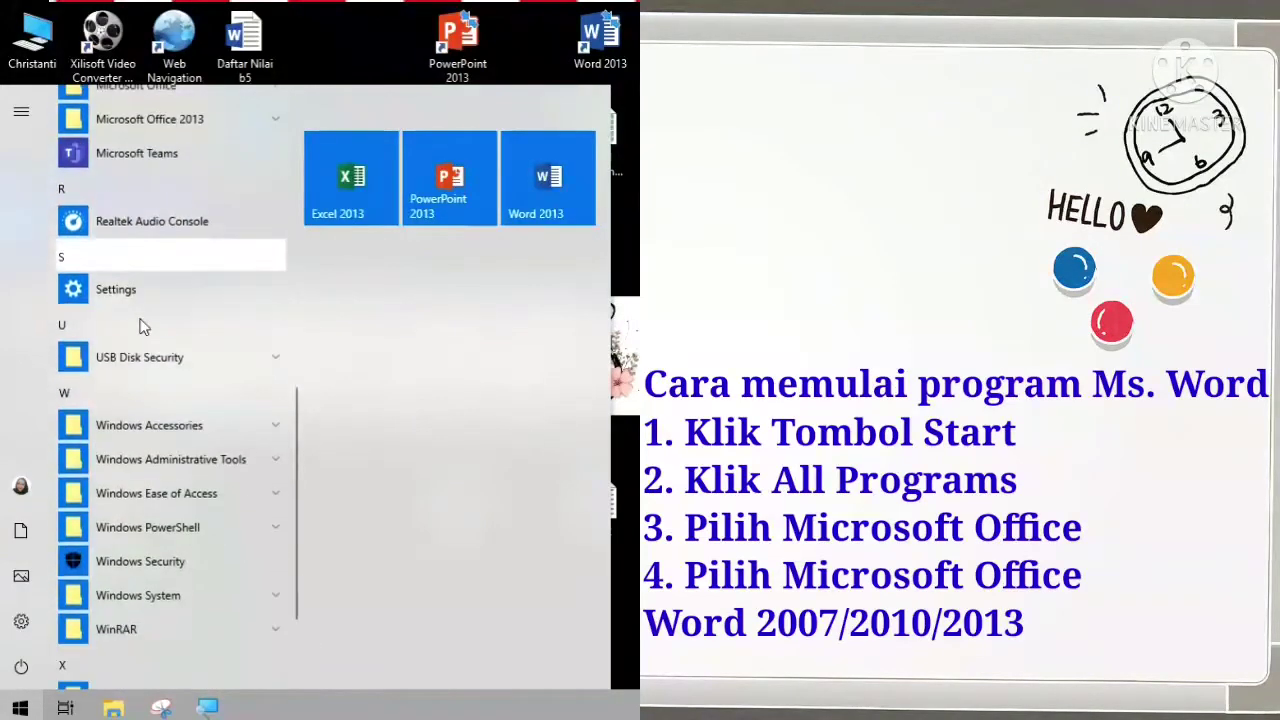
scroll(140, 326, "down", 3)
scroll(140, 326, "up", 8)
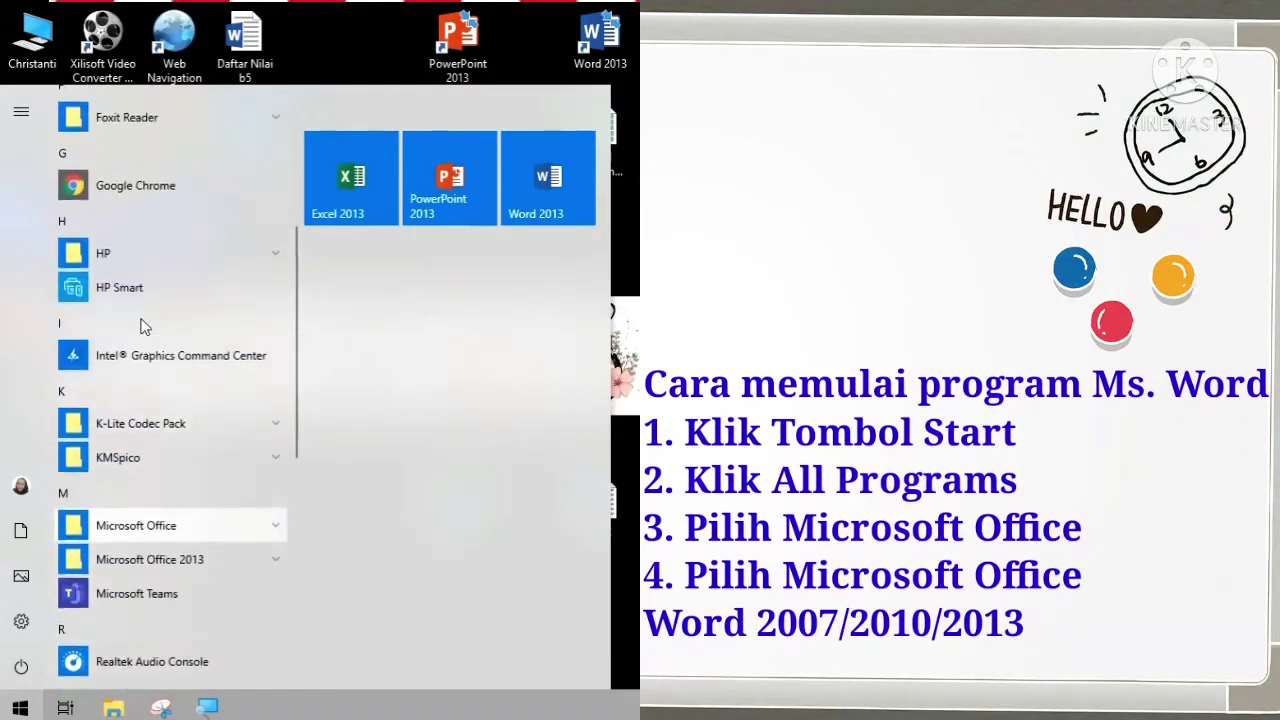
scroll(140, 326, "up", 6)
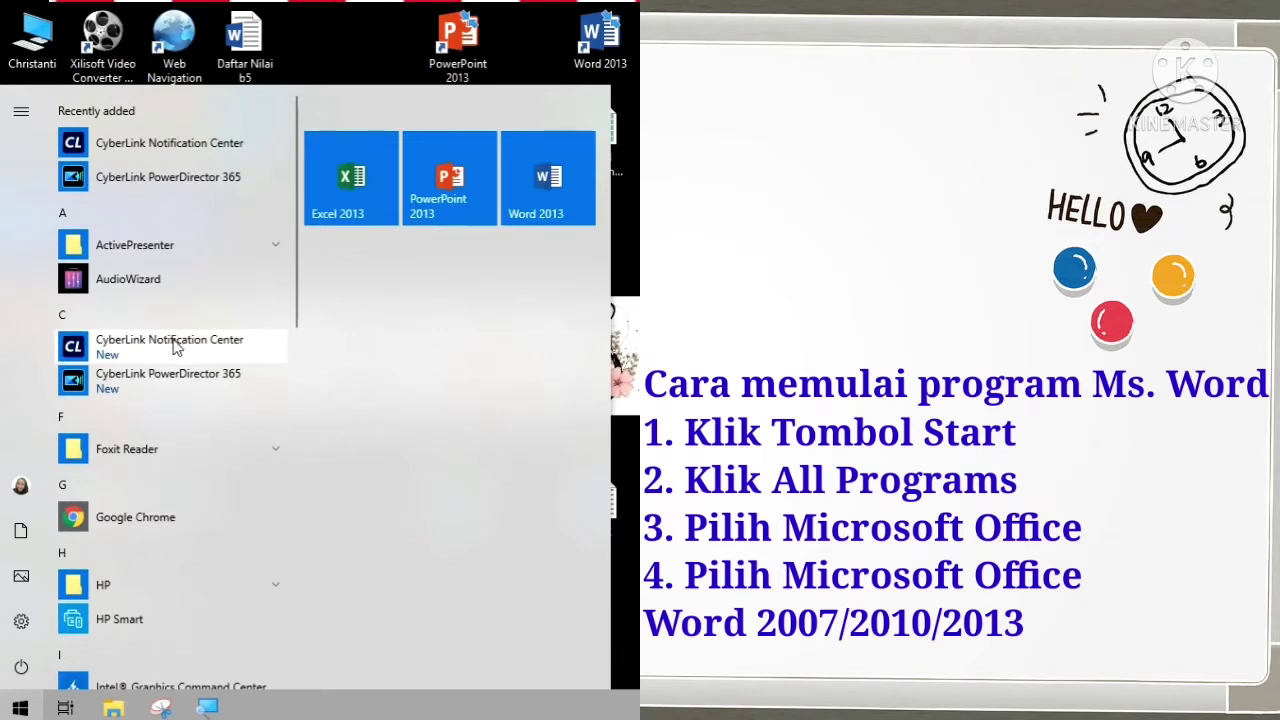
scroll(173, 345, "down", 6)
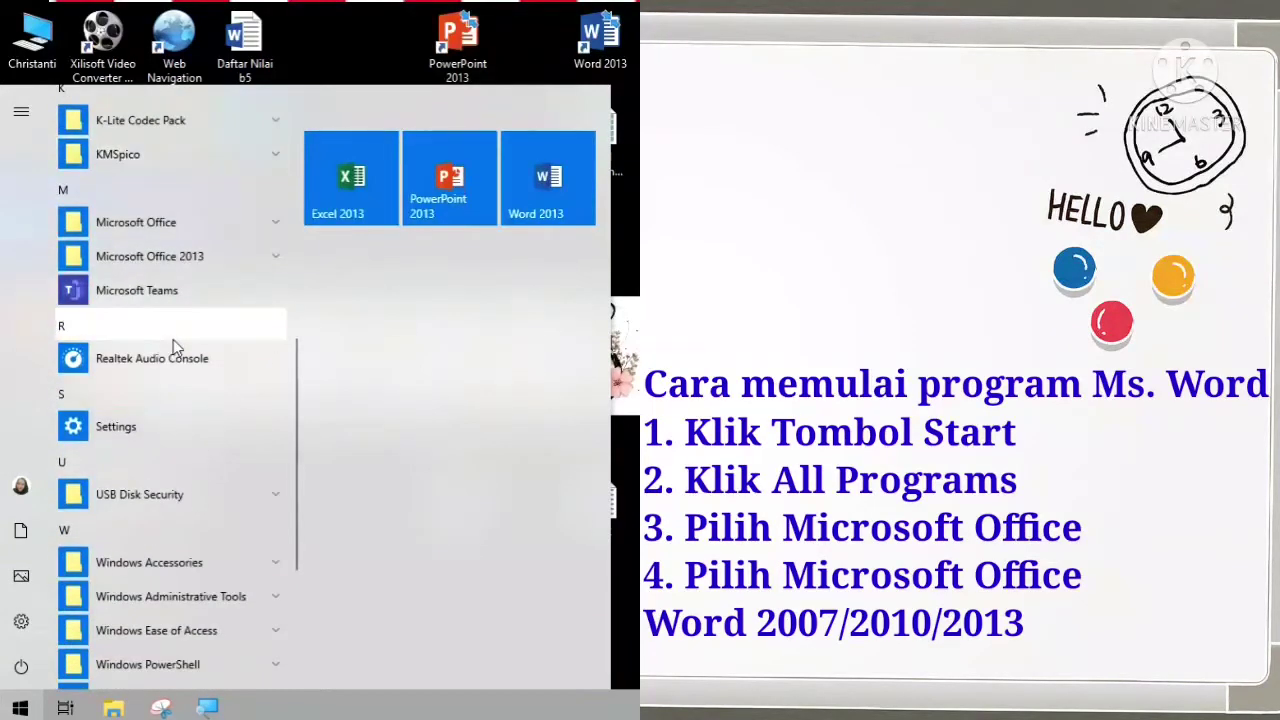
left_click(168, 262)
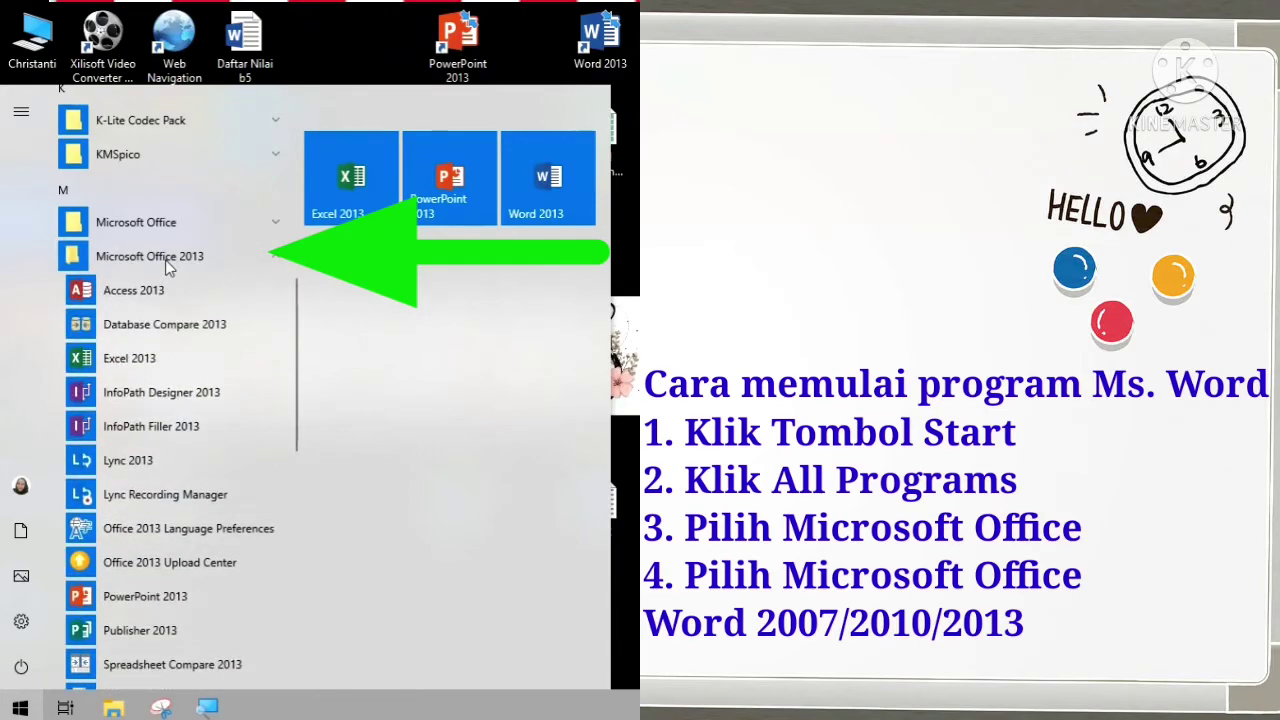
scroll(150, 310, "down", 3)
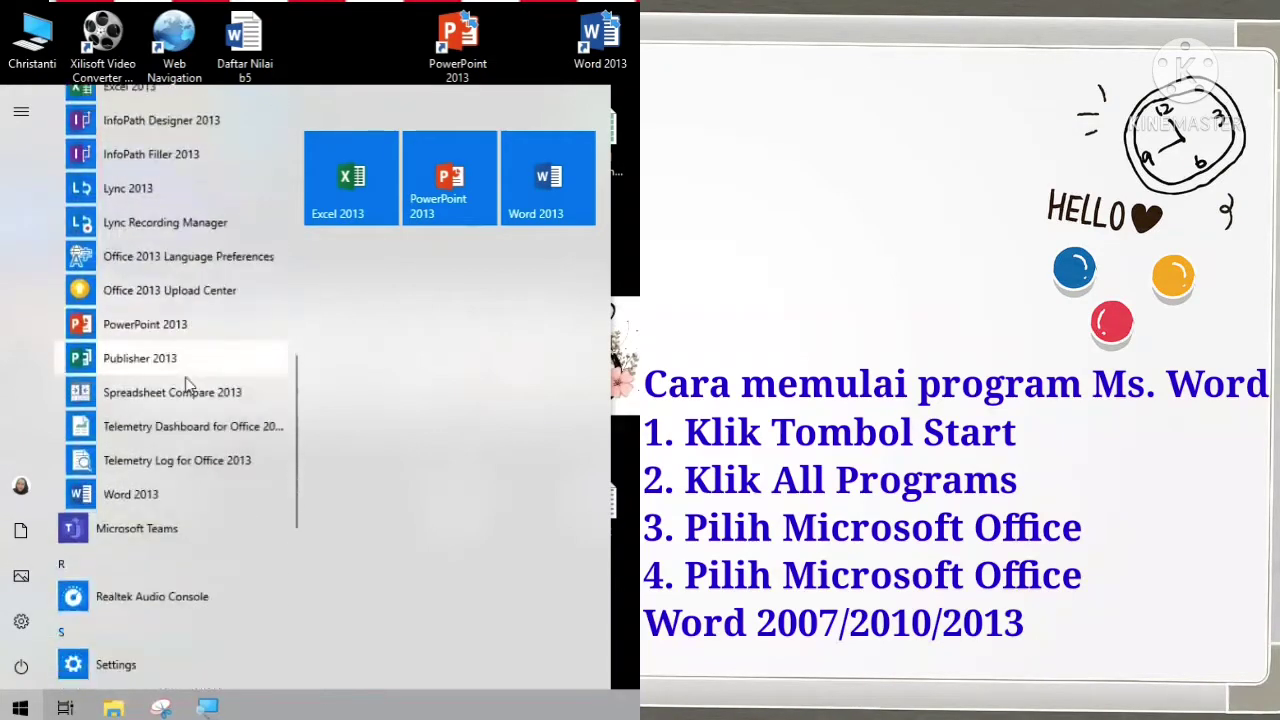
left_click(130, 495)
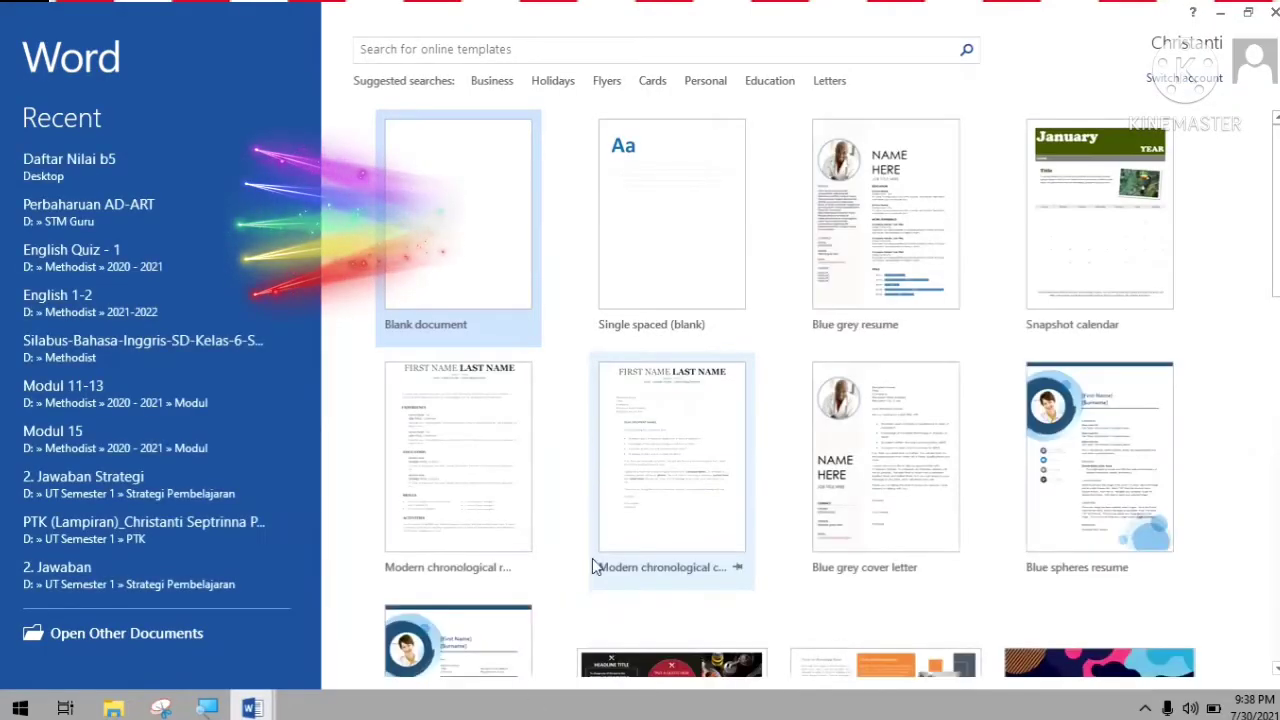
left_click(427, 291)
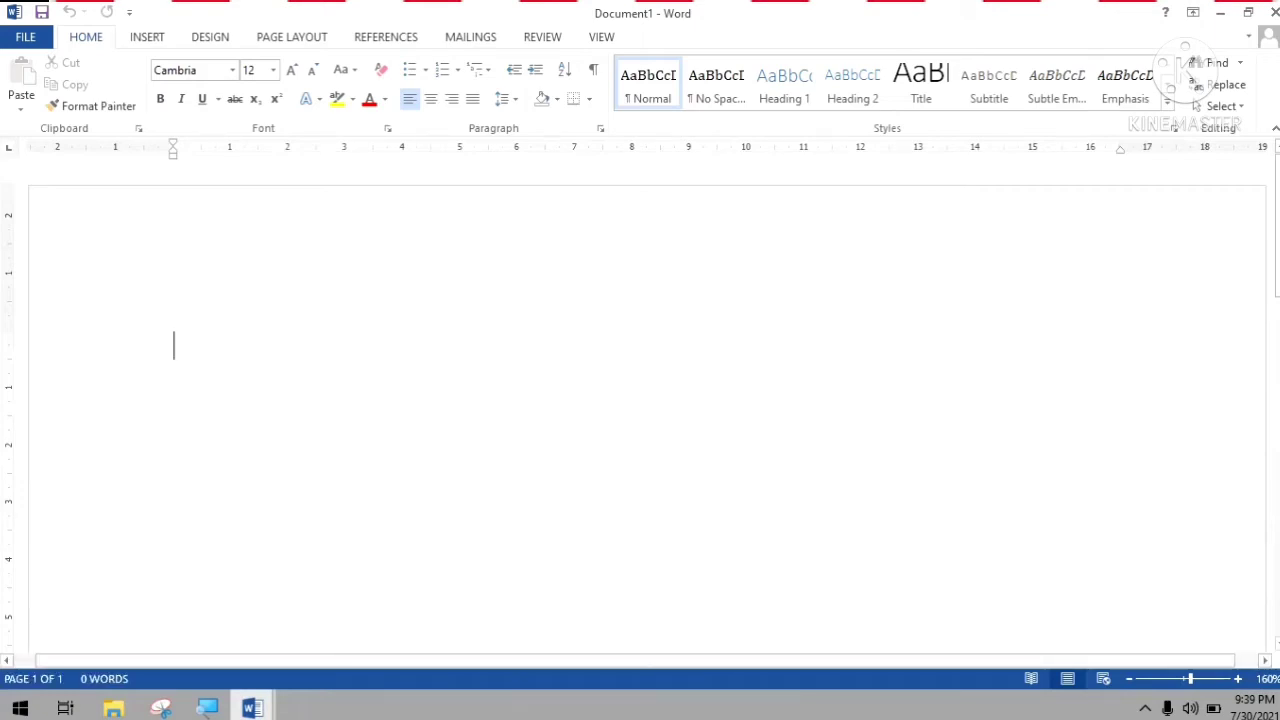
- Reduce the blank document's zoom to 100%
left_click(1130, 680)
left_click(1130, 680)
left_click(1130, 680)
left_click(1130, 680)
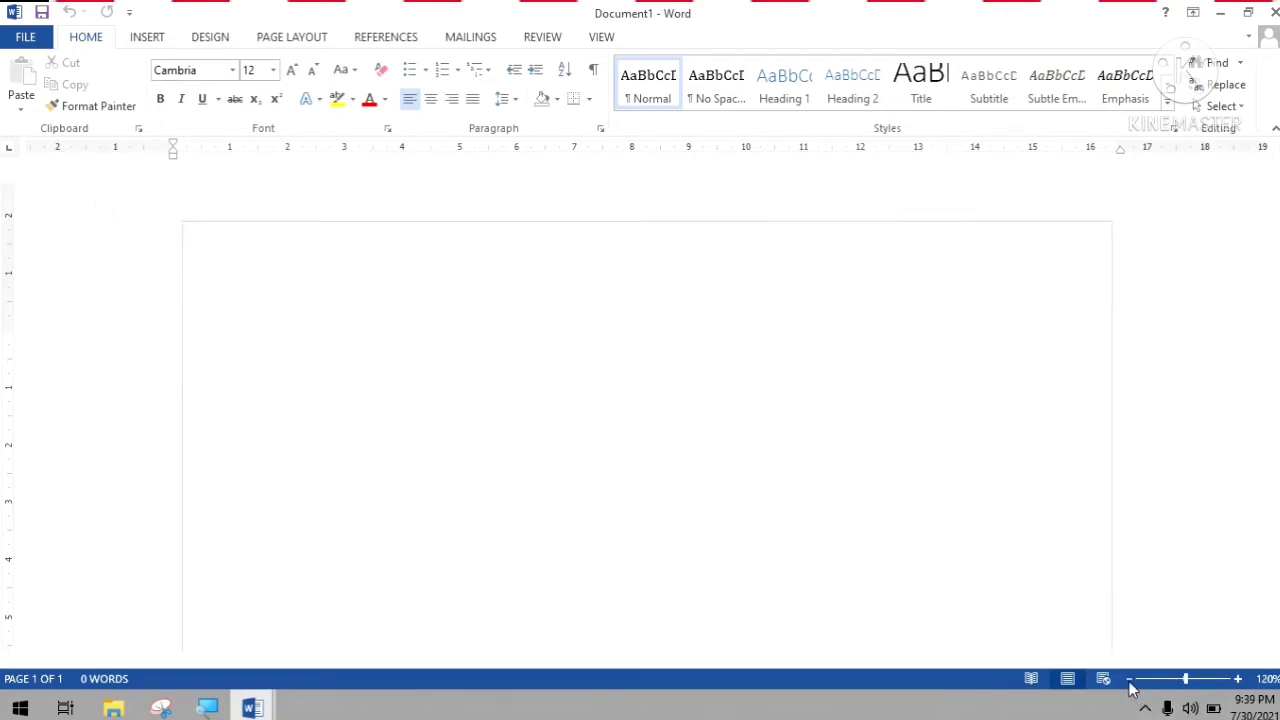
left_click(1130, 680)
left_click(1130, 680)
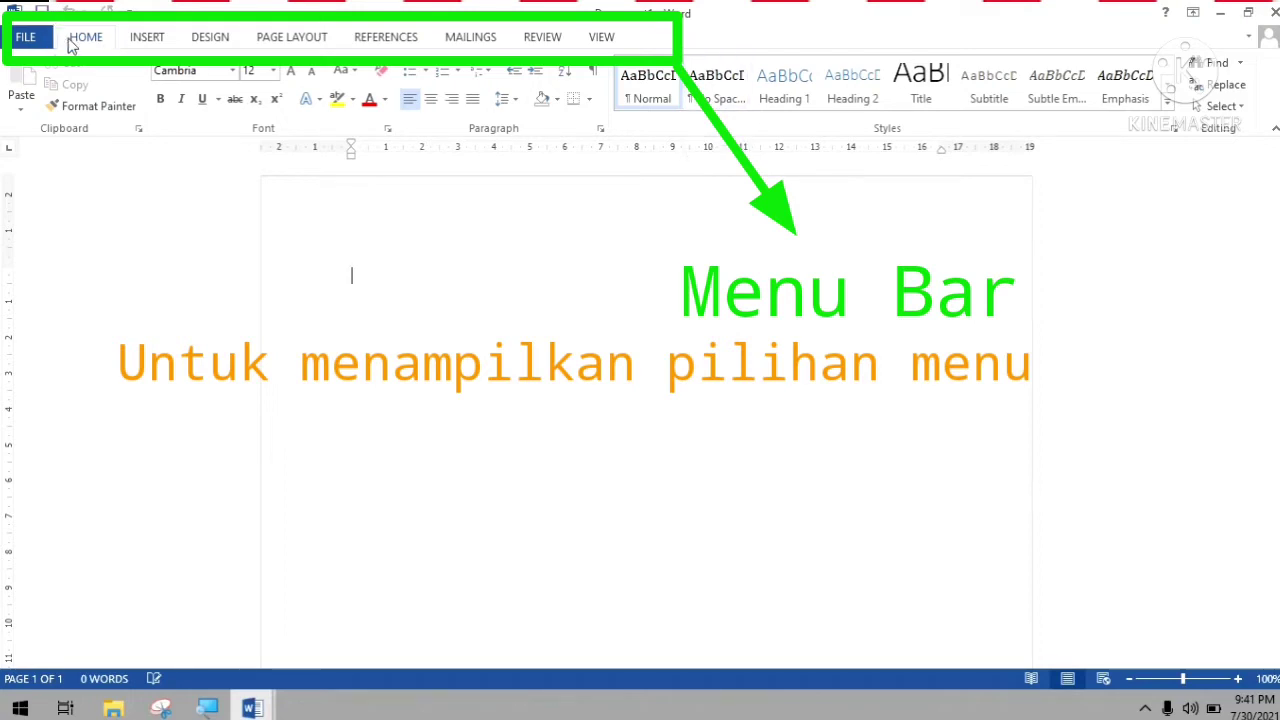
- Look through the Insert, Design, Page Layout, References, Mailings, Review and View command sets of the ribbon
left_click(42, 38)
left_click(43, 36)
scroll(206, 49, "down", 1)
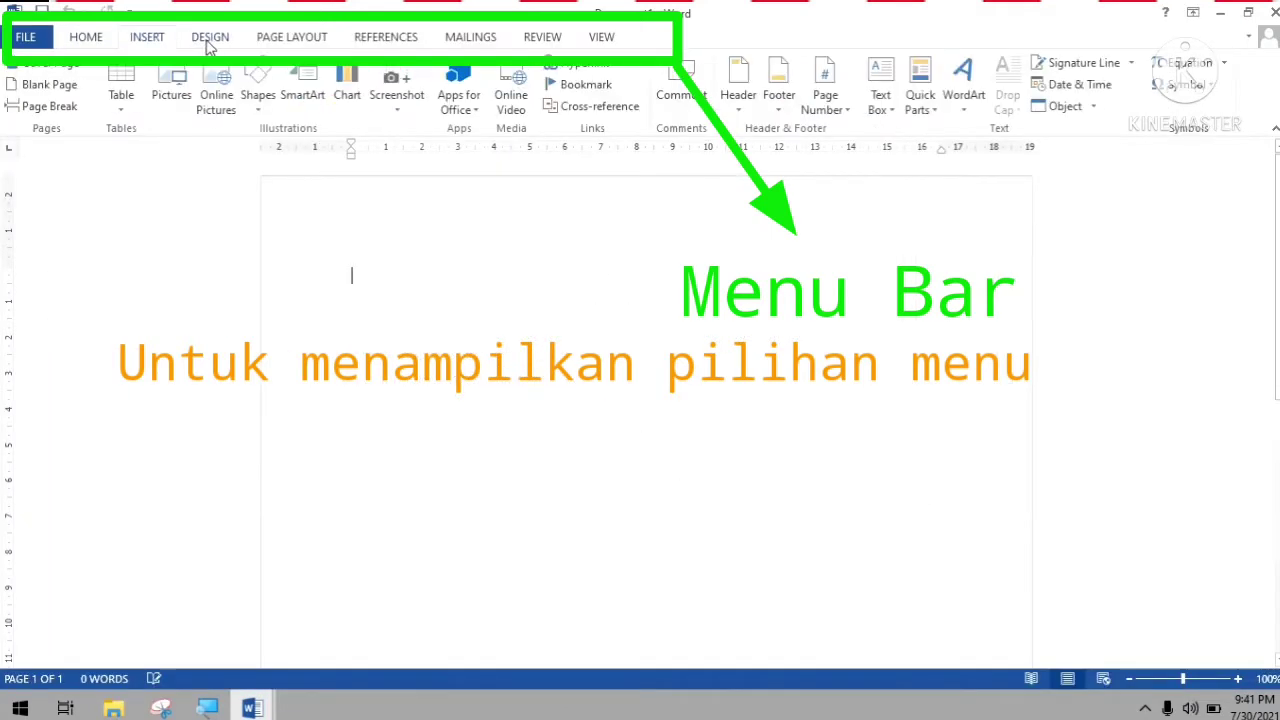
scroll(208, 47, "down", 1)
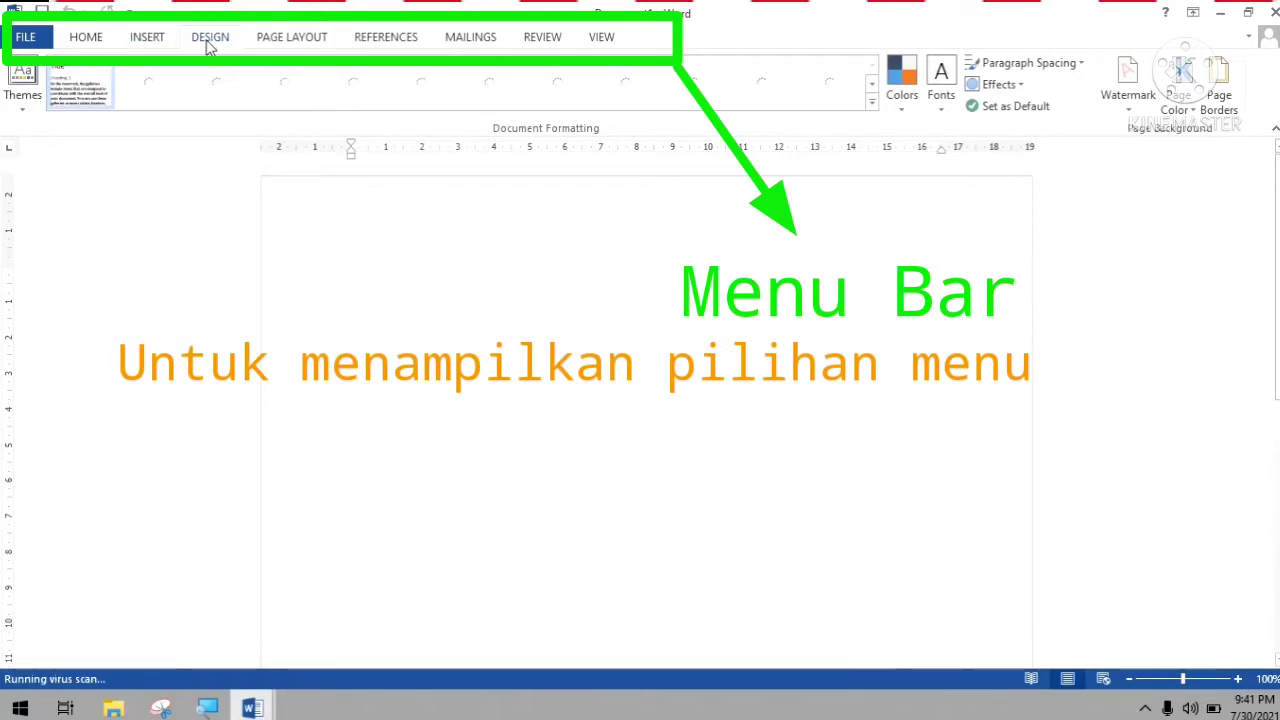
left_click(286, 48)
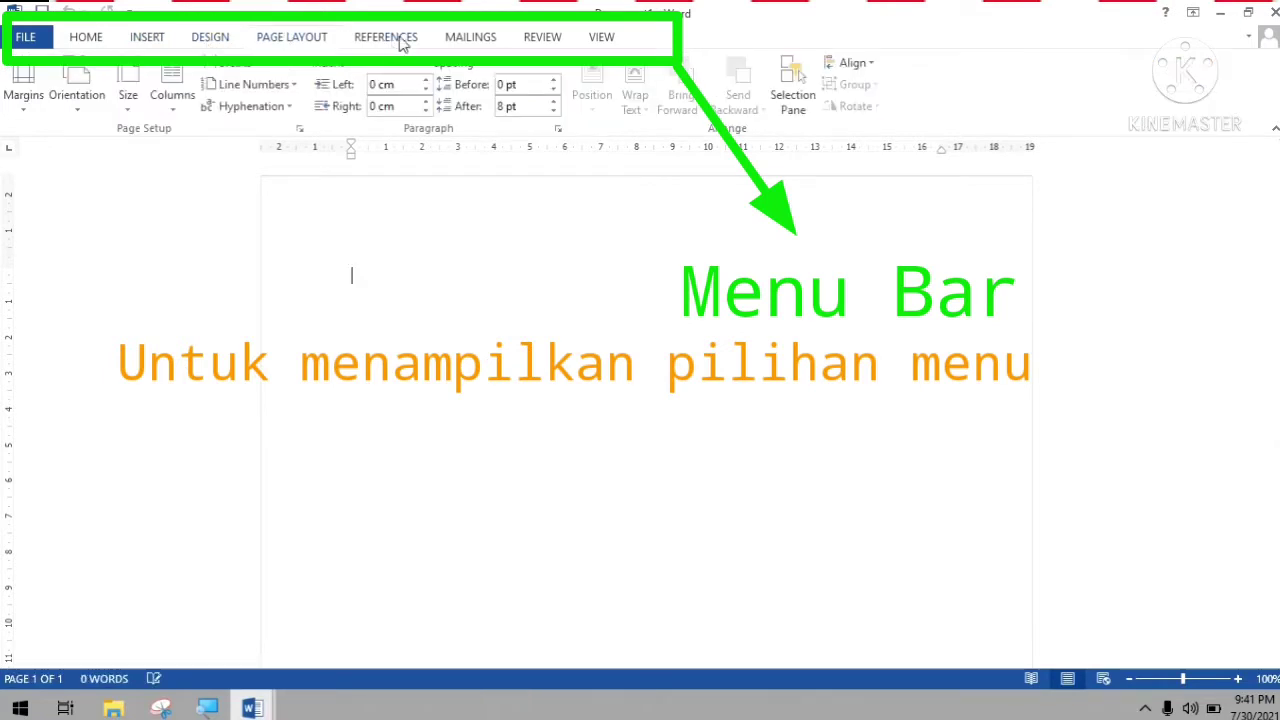
left_click(402, 42)
left_click(468, 38)
left_click(550, 46)
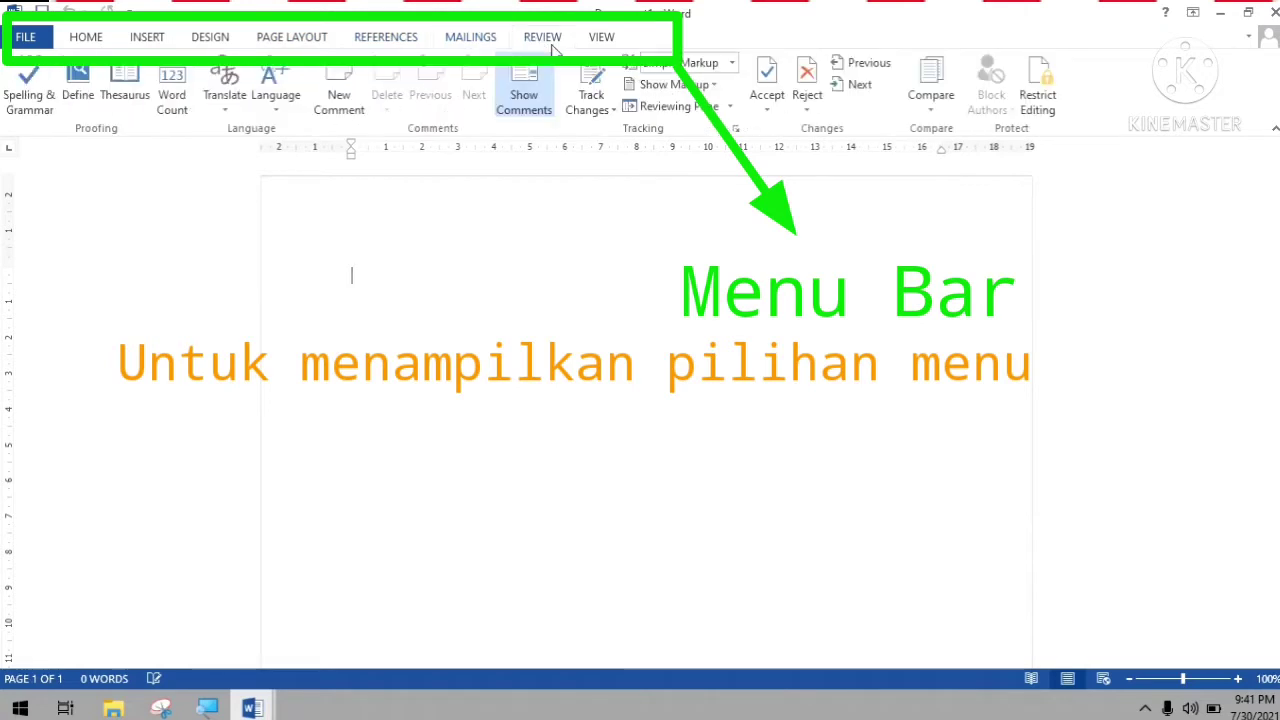
left_click(616, 46)
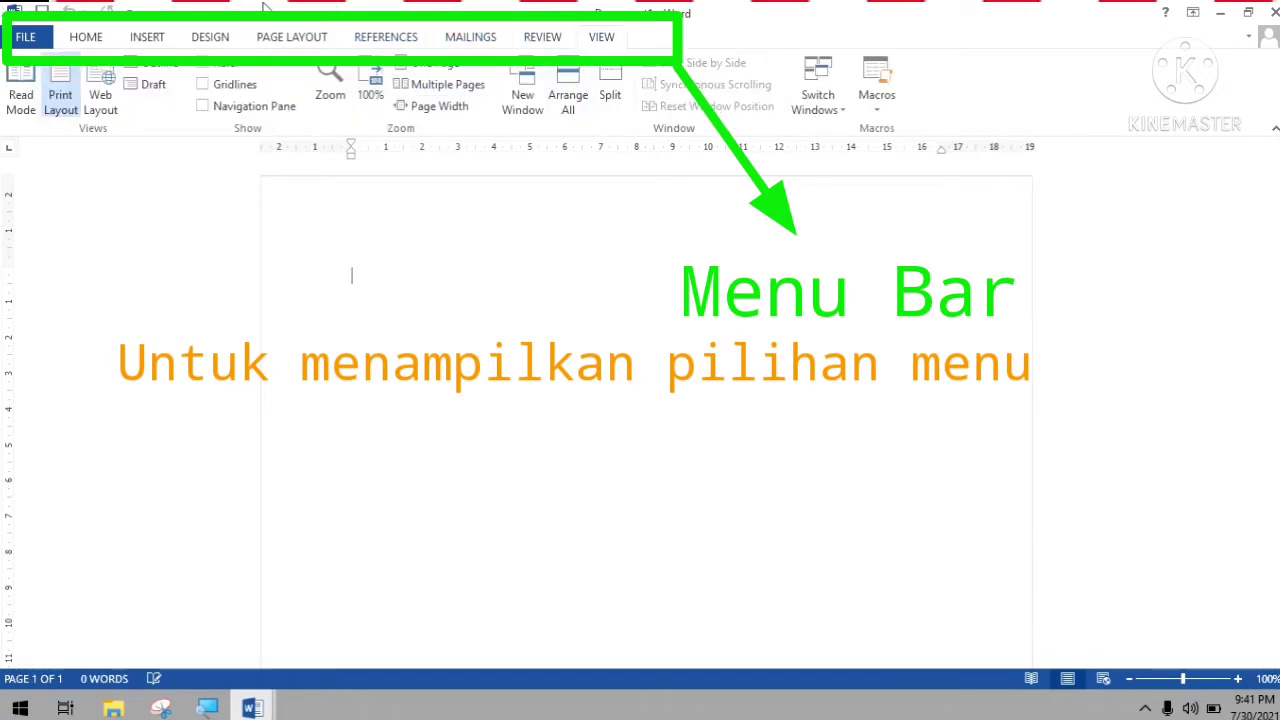
left_click(220, 38)
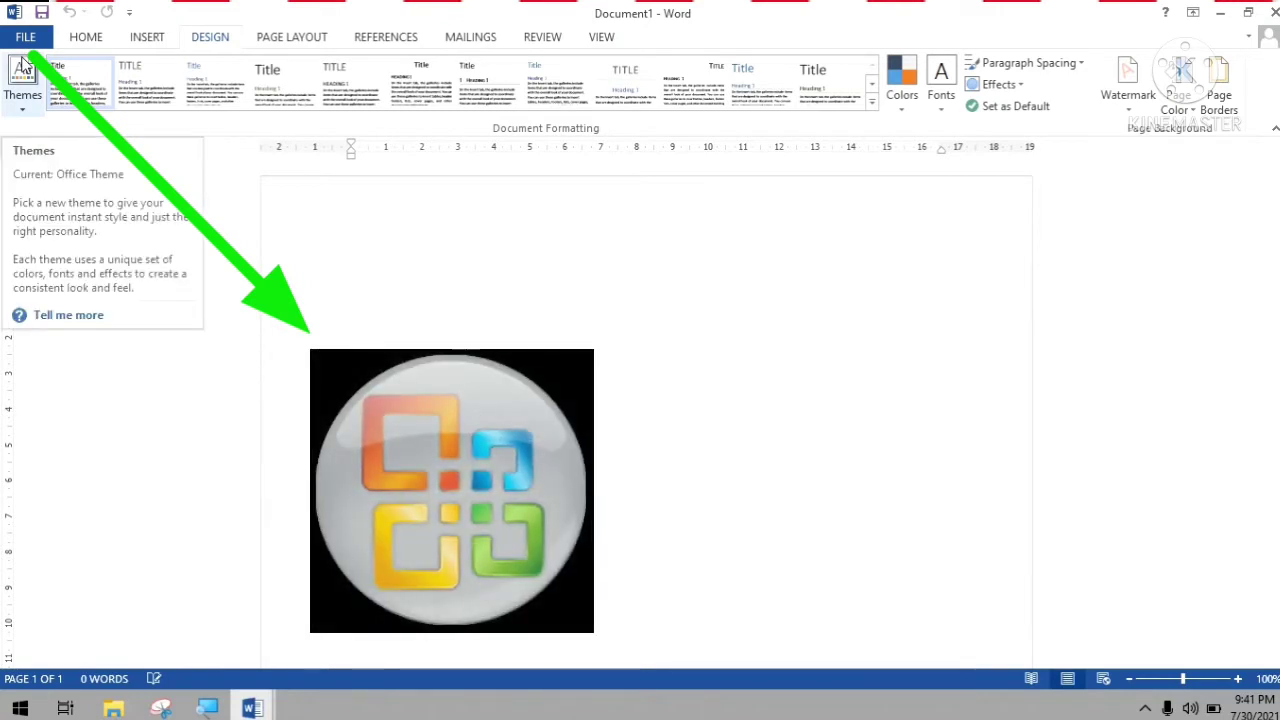
- Examine the file management page, then return to the document and view the Home and Design command sets
left_click(28, 42)
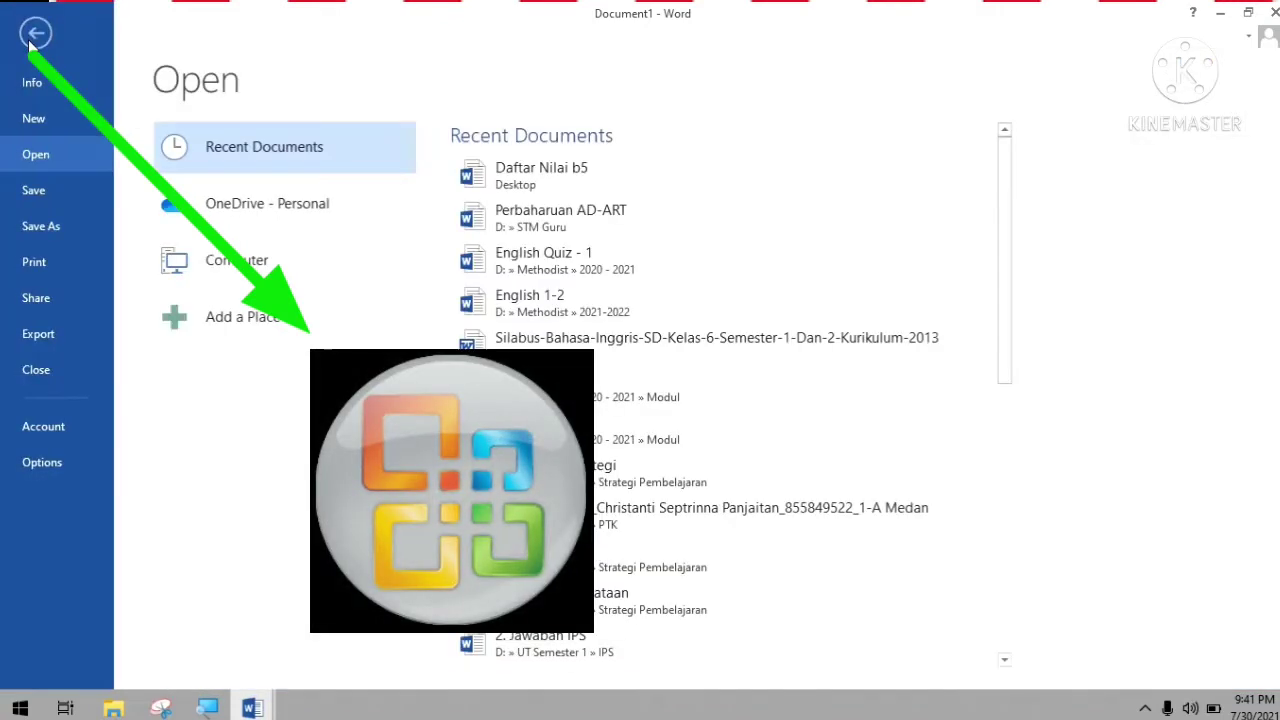
left_click(29, 41)
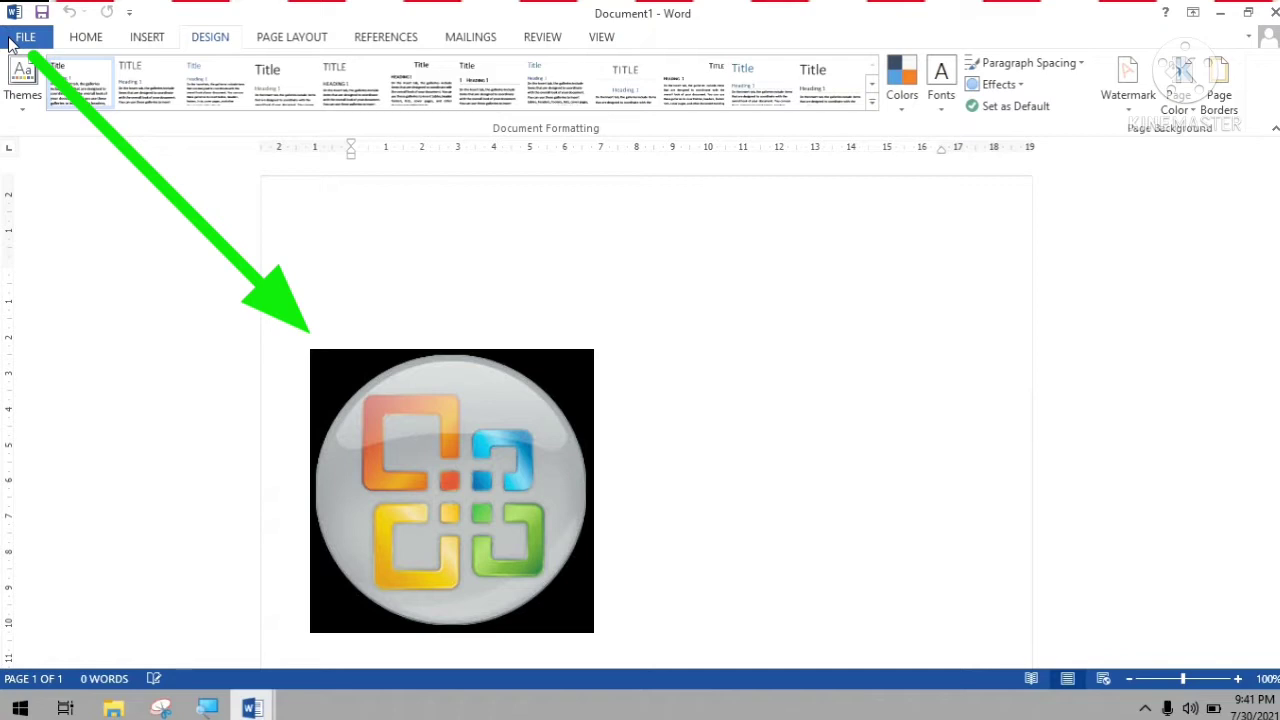
left_click(94, 42)
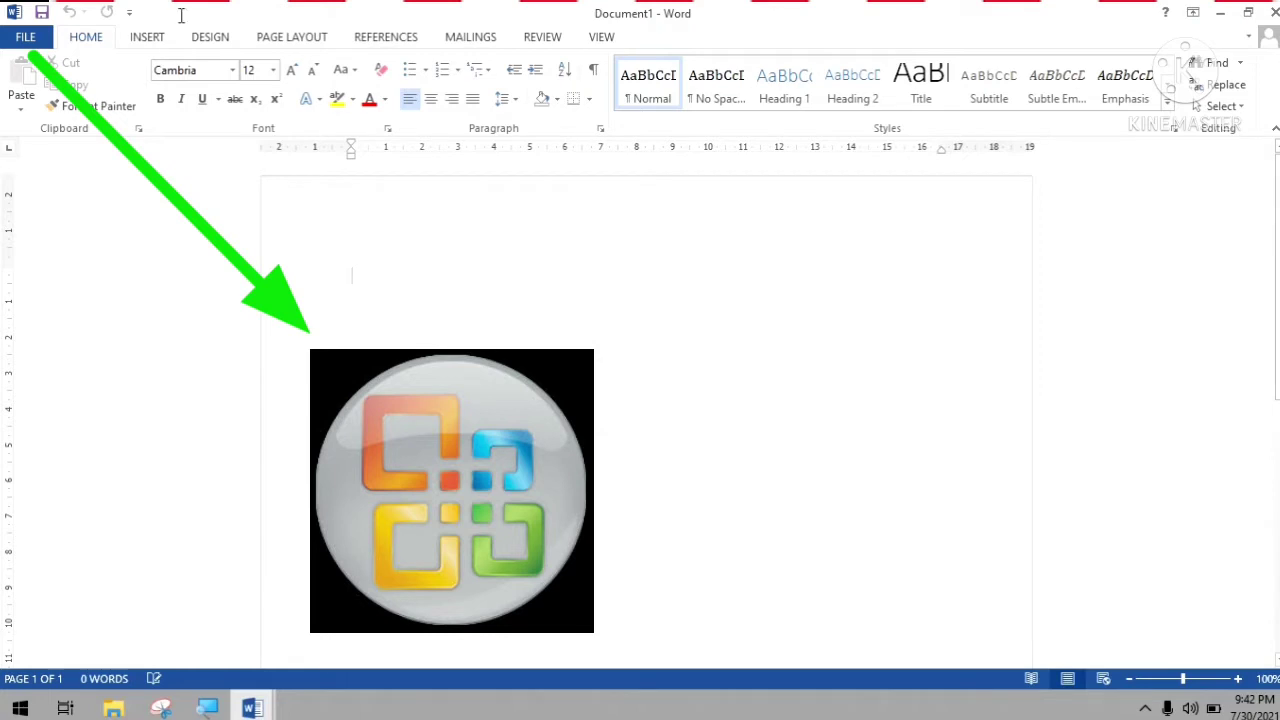
left_click(20, 40)
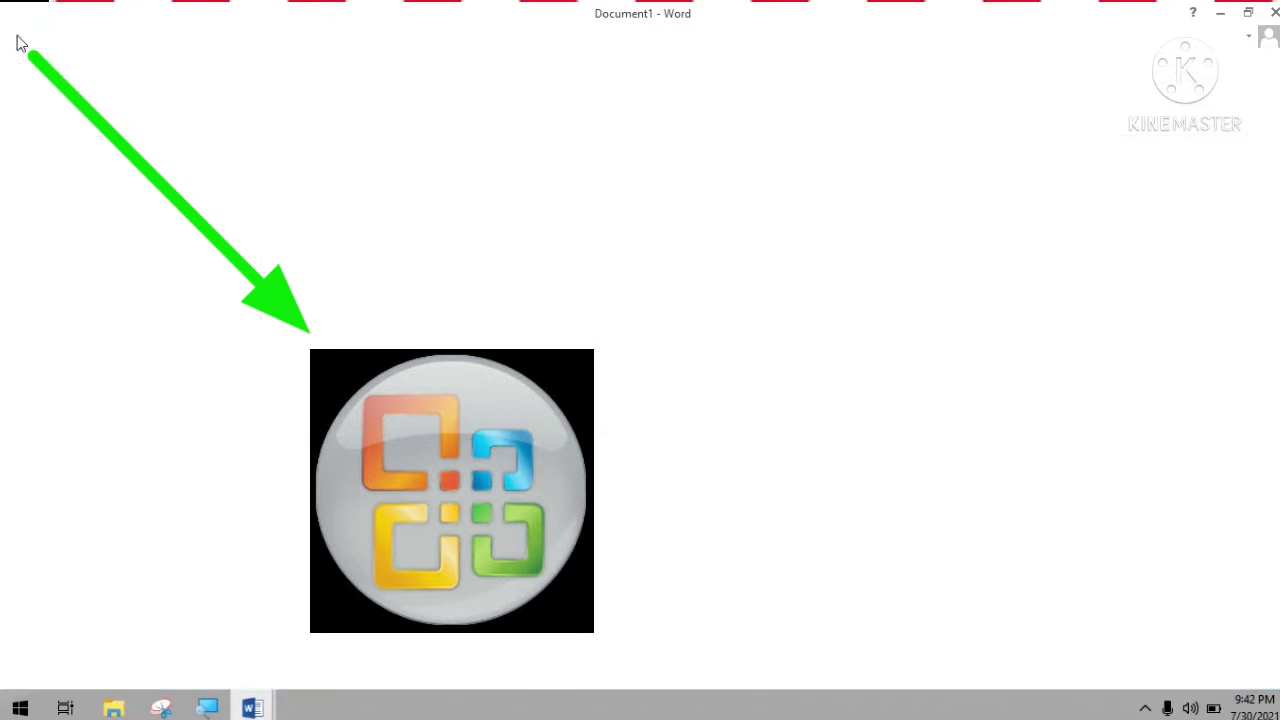
left_click(26, 29)
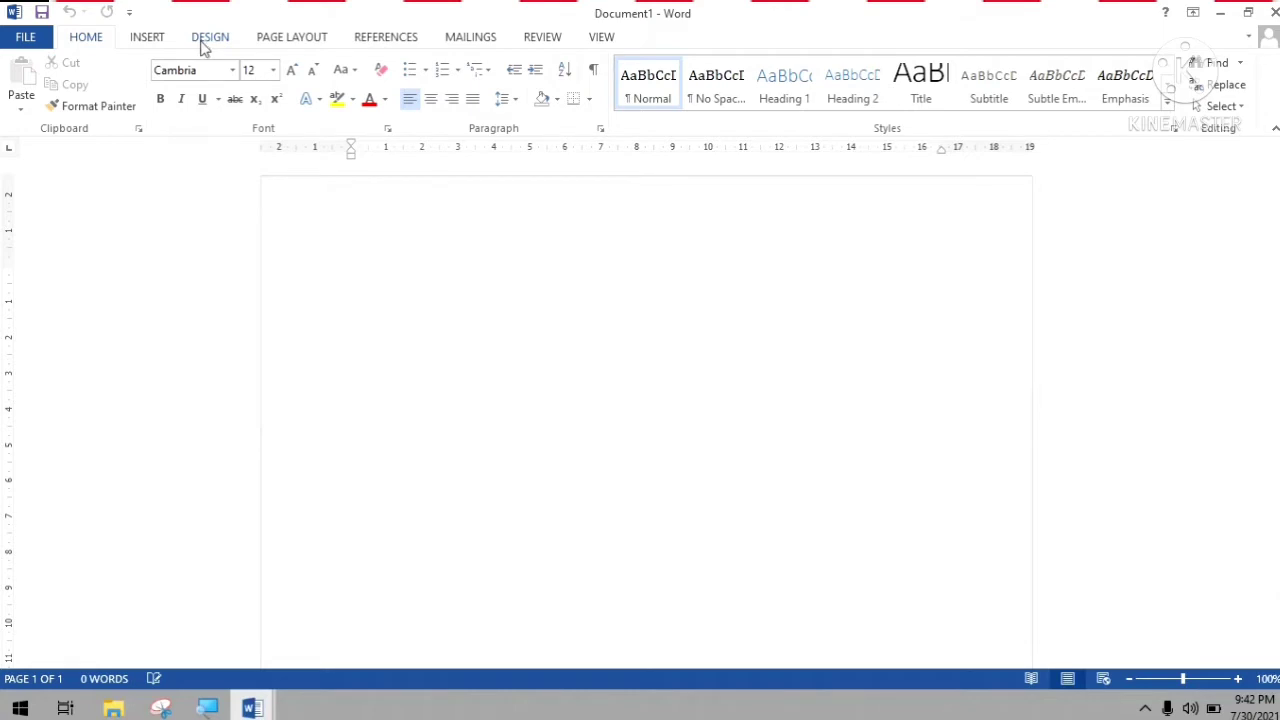
left_click(208, 38)
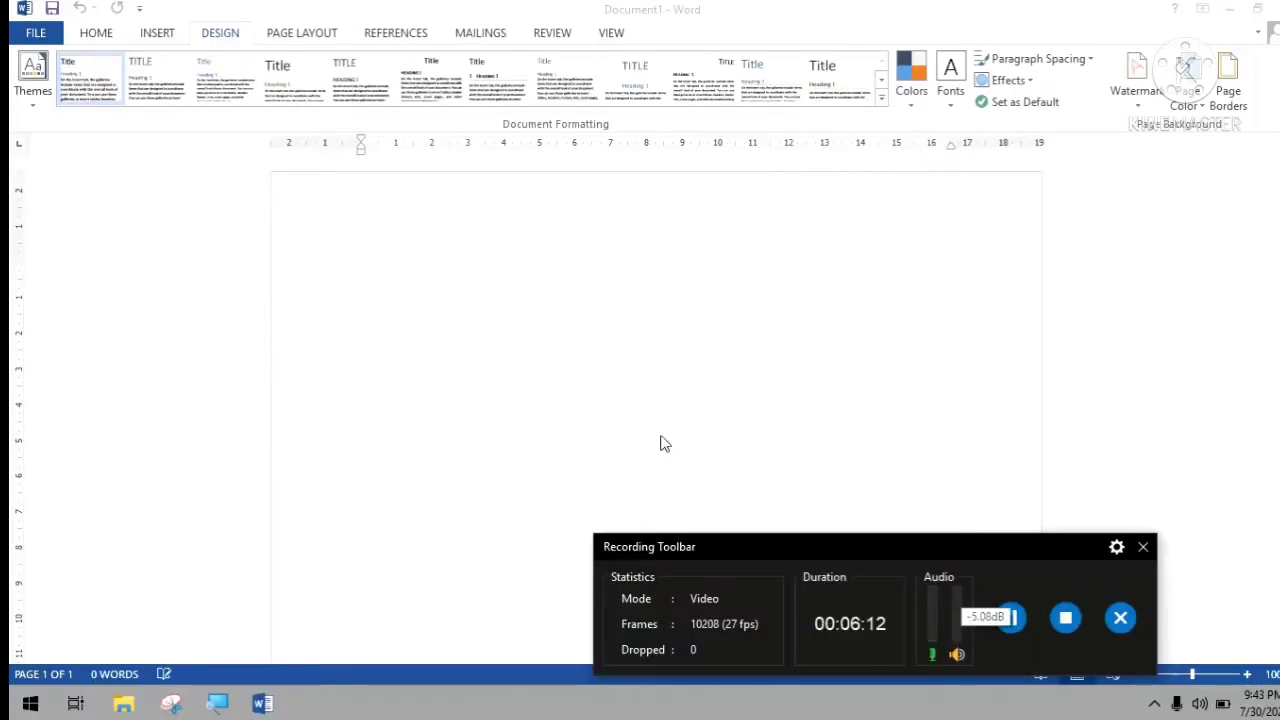
left_click(87, 35)
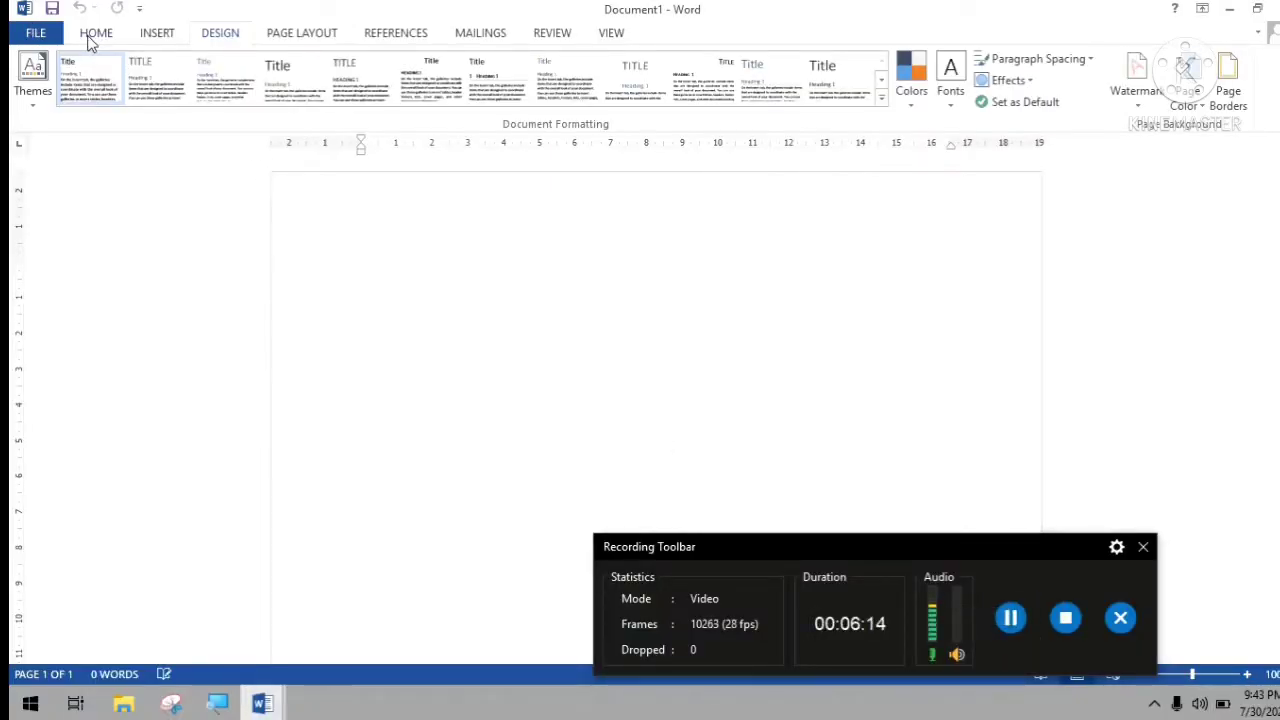
- Hide the screen recorder's Recording Toolbar and dismiss its reminder, choosing not to show the message again
left_click(1143, 546)
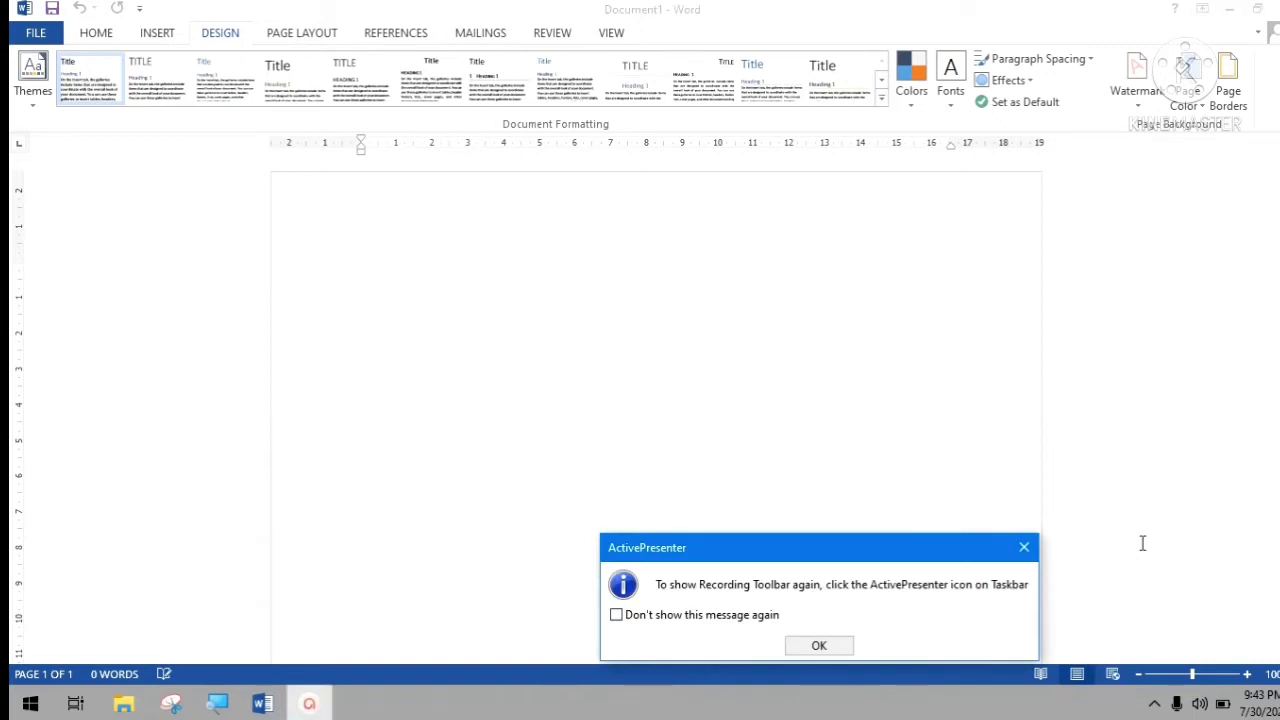
left_click(648, 618)
left_click(800, 646)
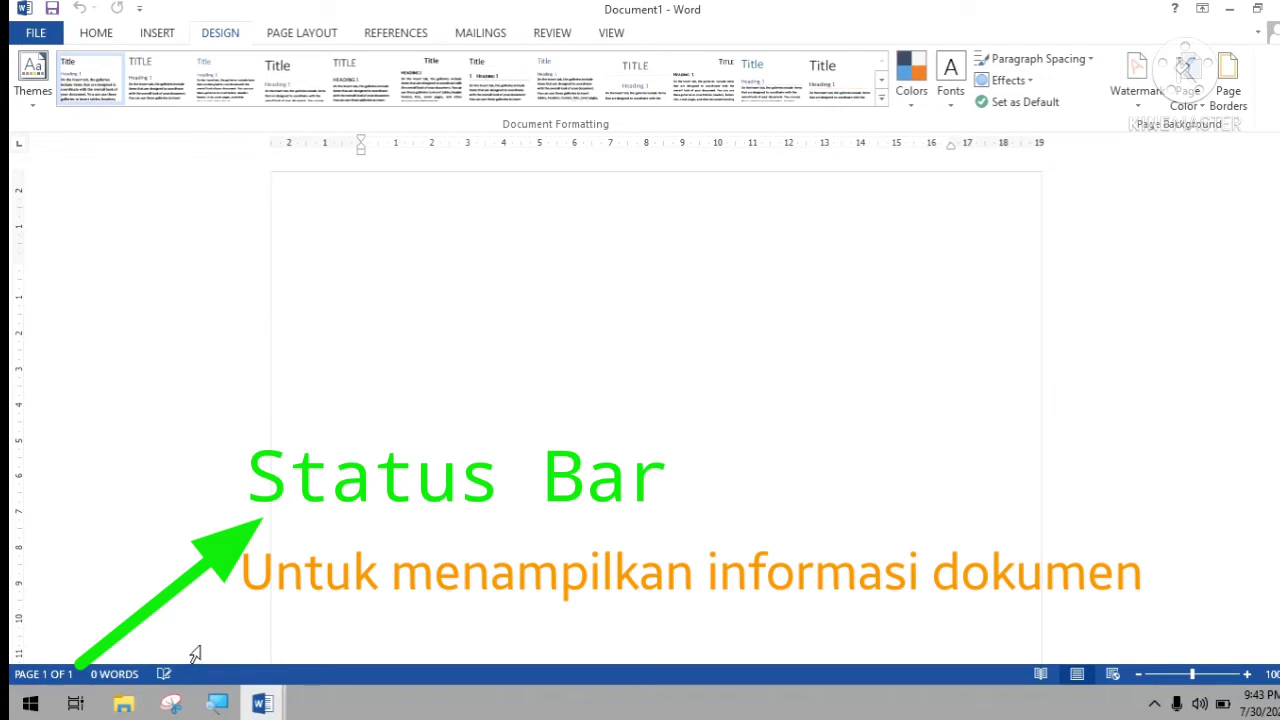
- Open the recent document English 1-2 and place the cursor before the 9 in item b of the activity list
left_click(35, 33)
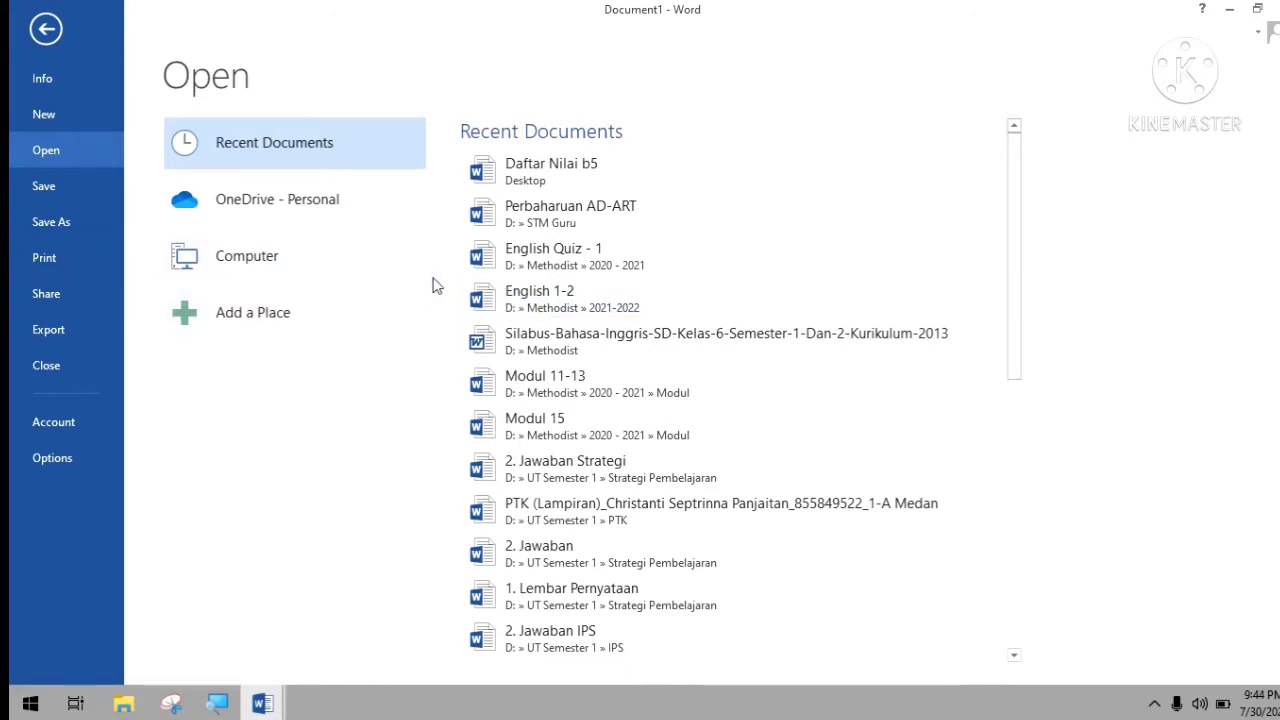
left_click(567, 300)
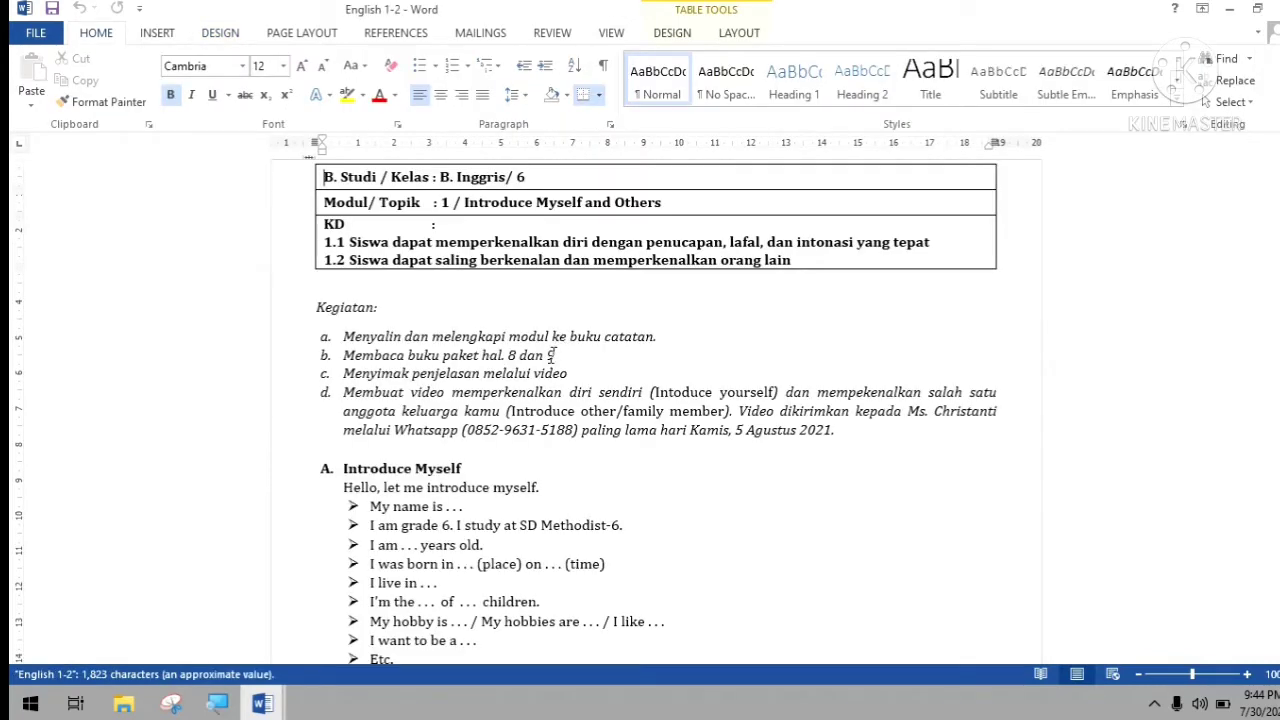
left_click(549, 355)
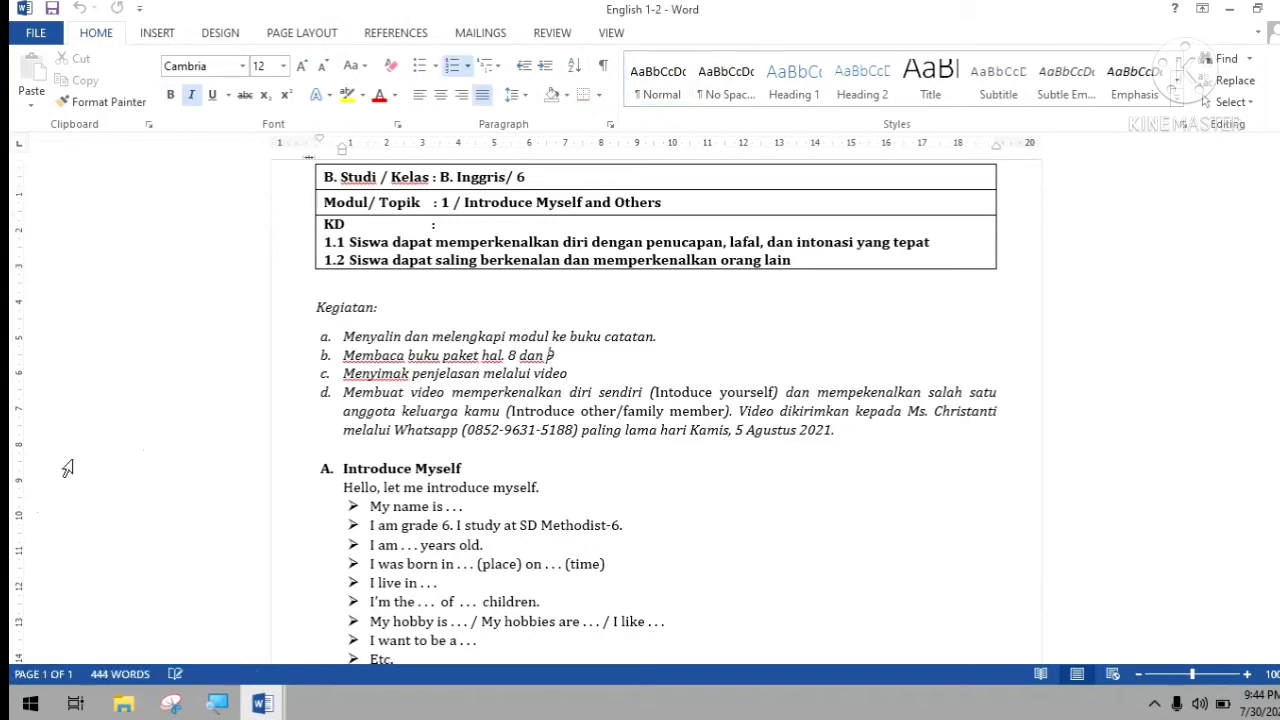
- Look through both pages of the English 1-2 document, down to the Greetings and Partings module
scroll(655, 472, "down", 15)
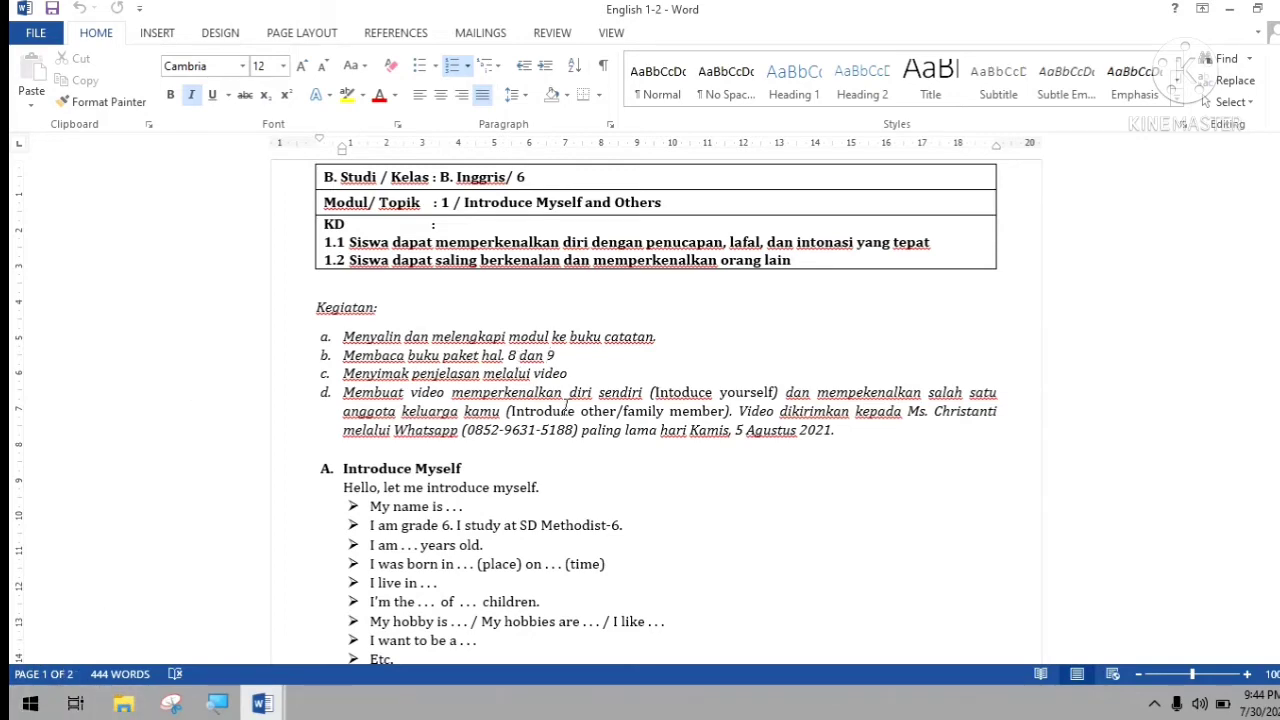
scroll(566, 410, "down", 15)
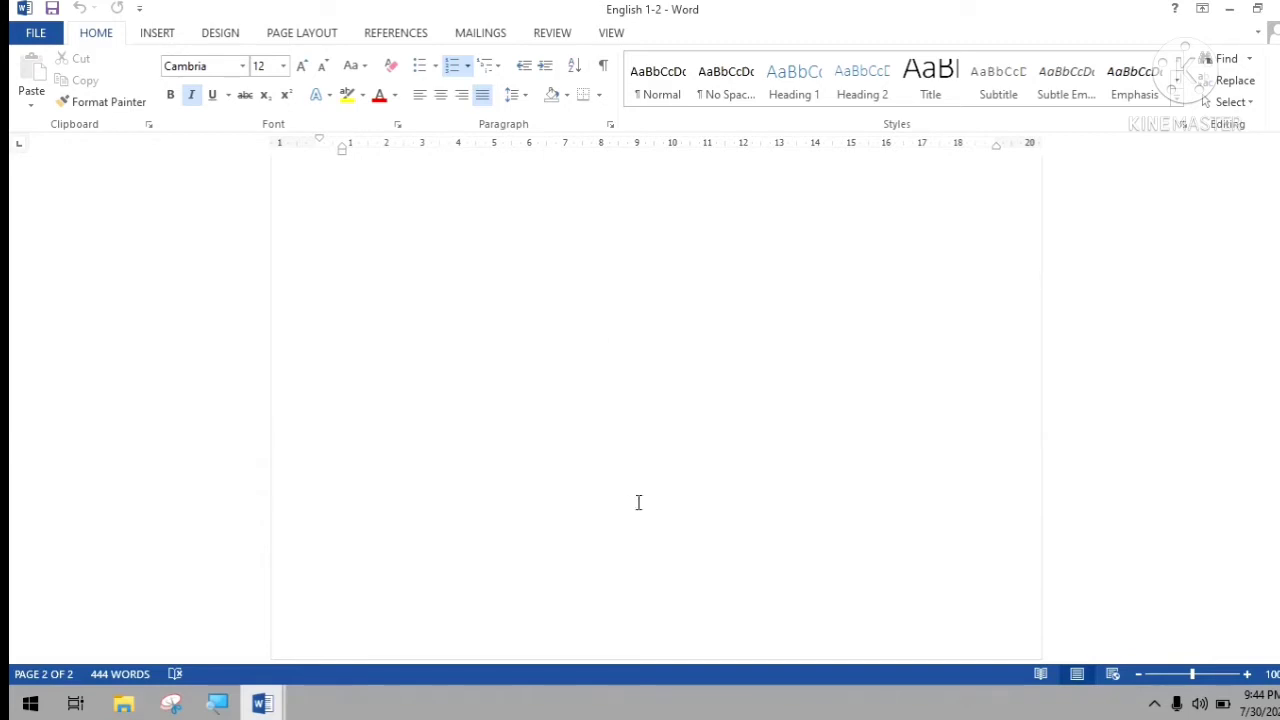
scroll(374, 506, "up", 15)
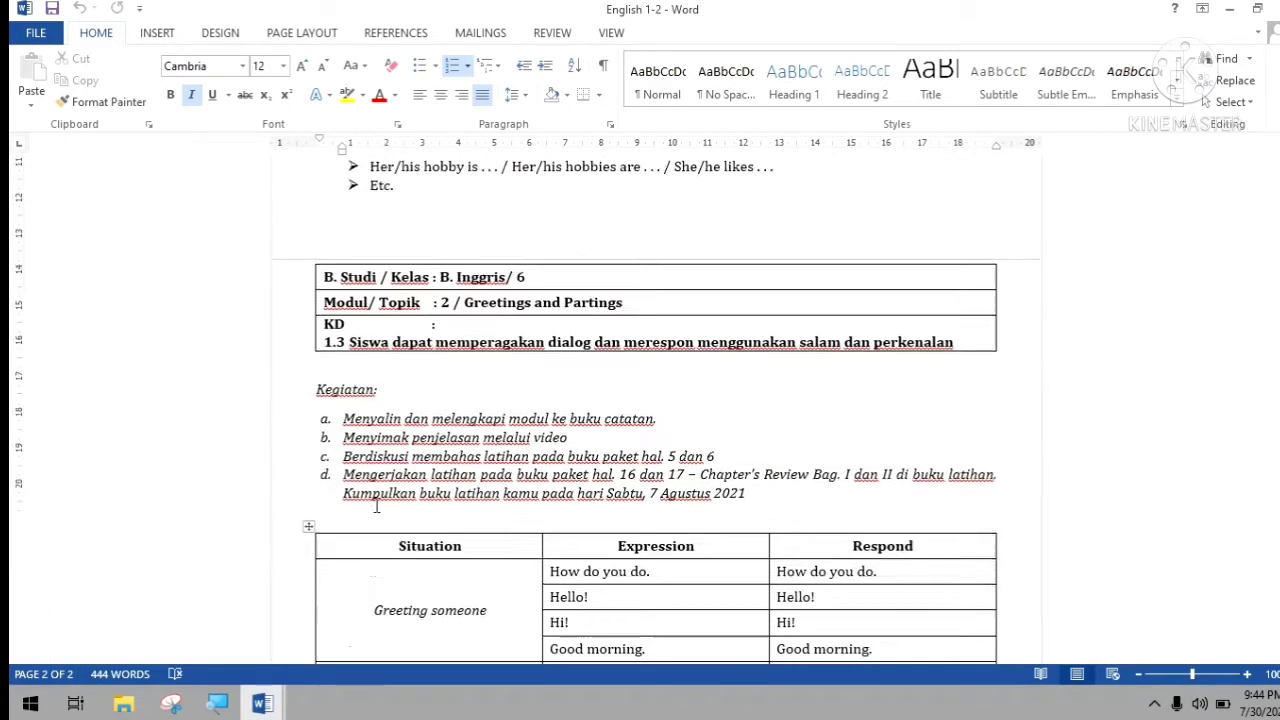
scroll(374, 504, "up", 1)
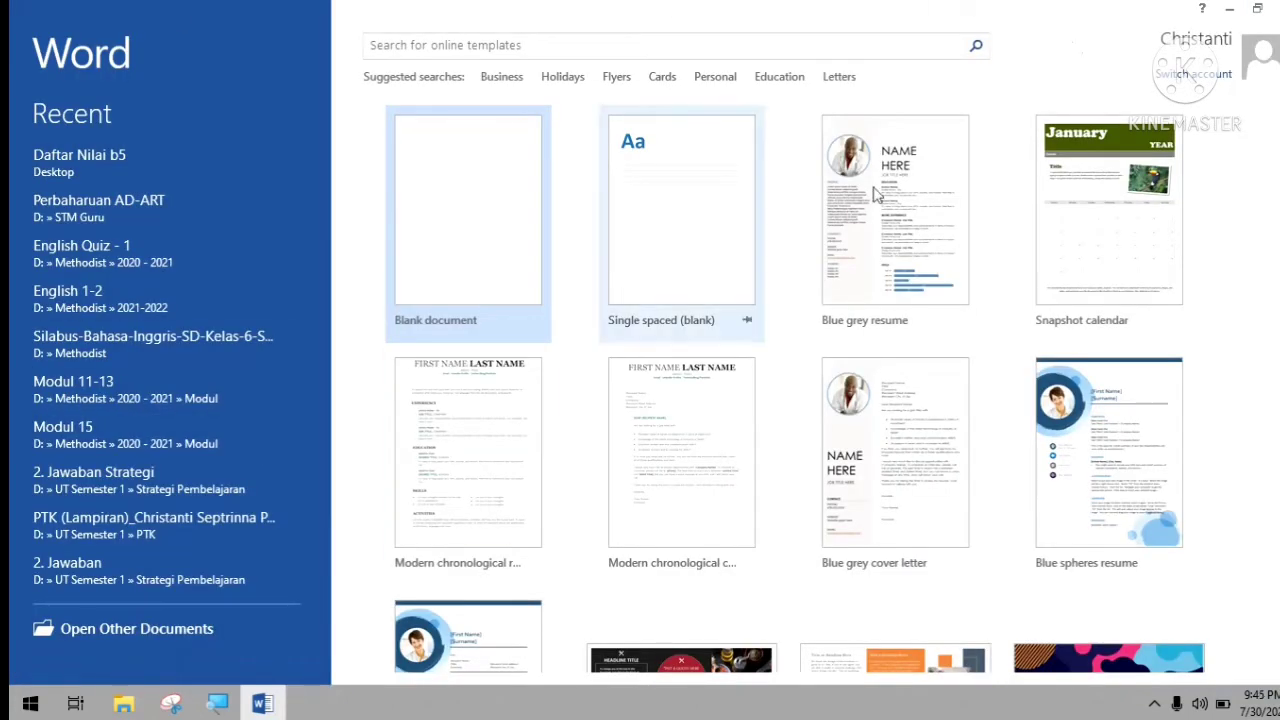
- Create a blank document and enter the text "SD Methodist-6" on its first line
left_click(500, 271)
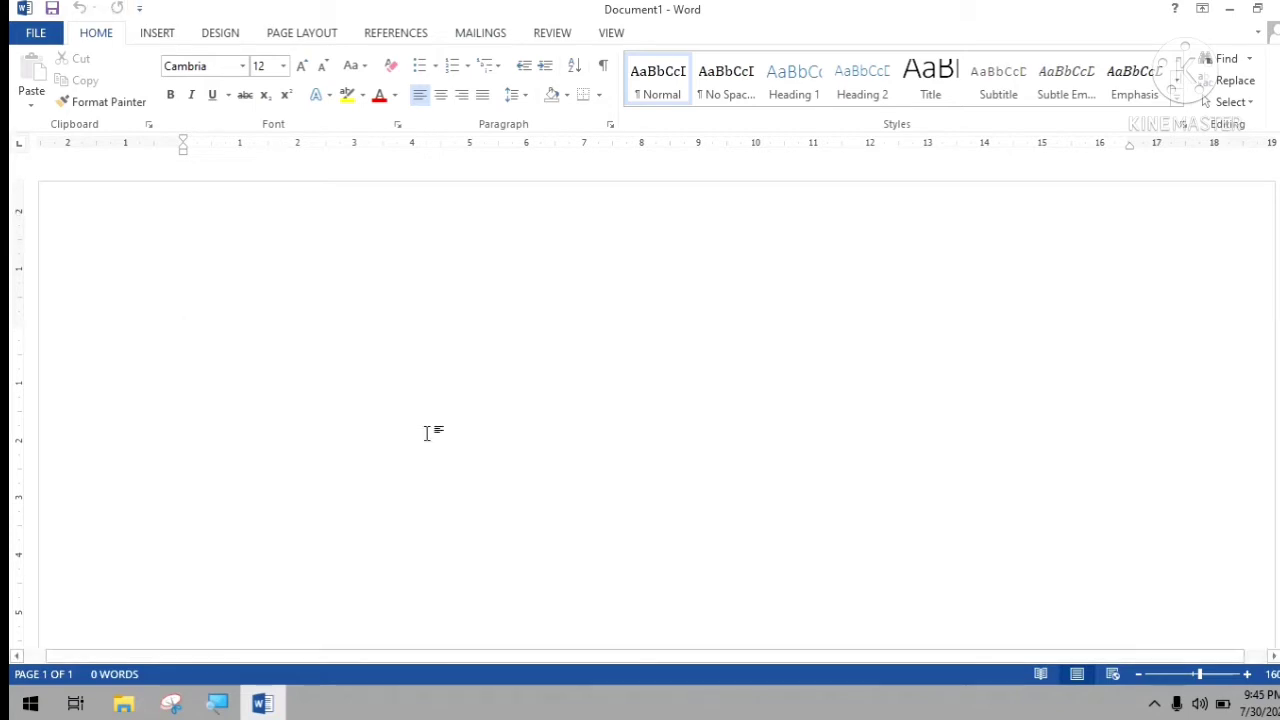
type("D ME")
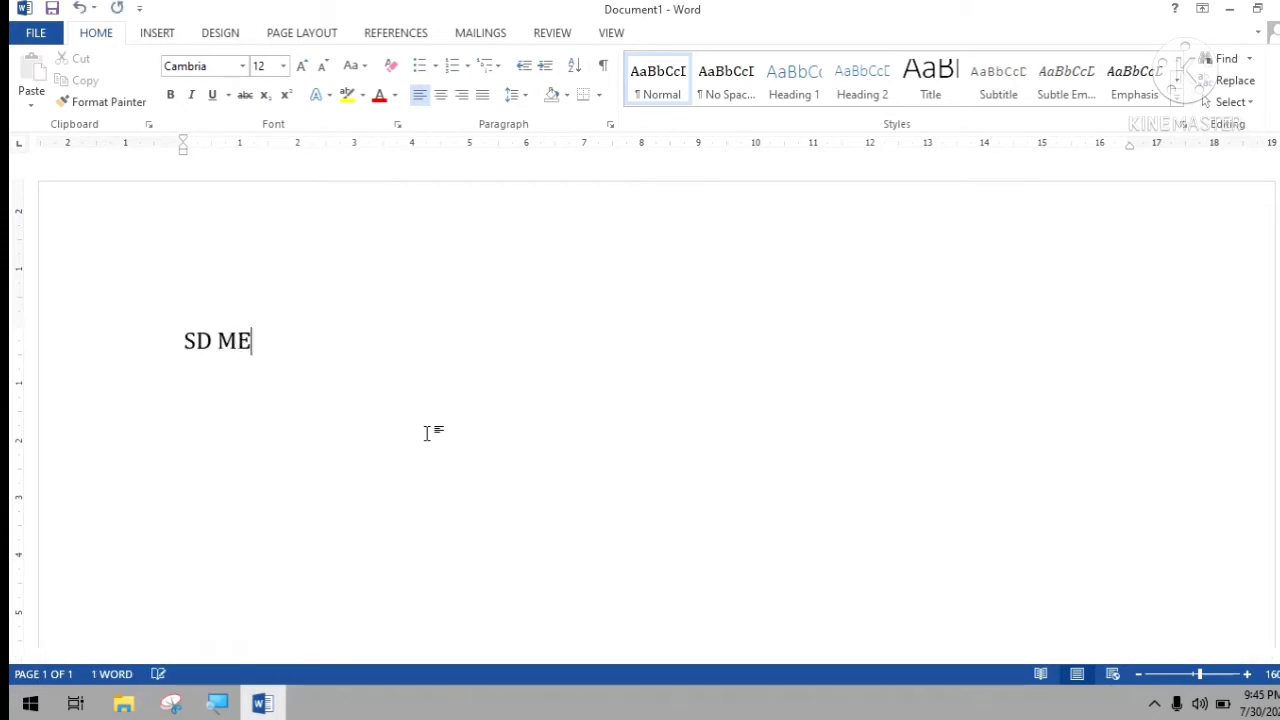
key("BackSpace")
type("ethodis")
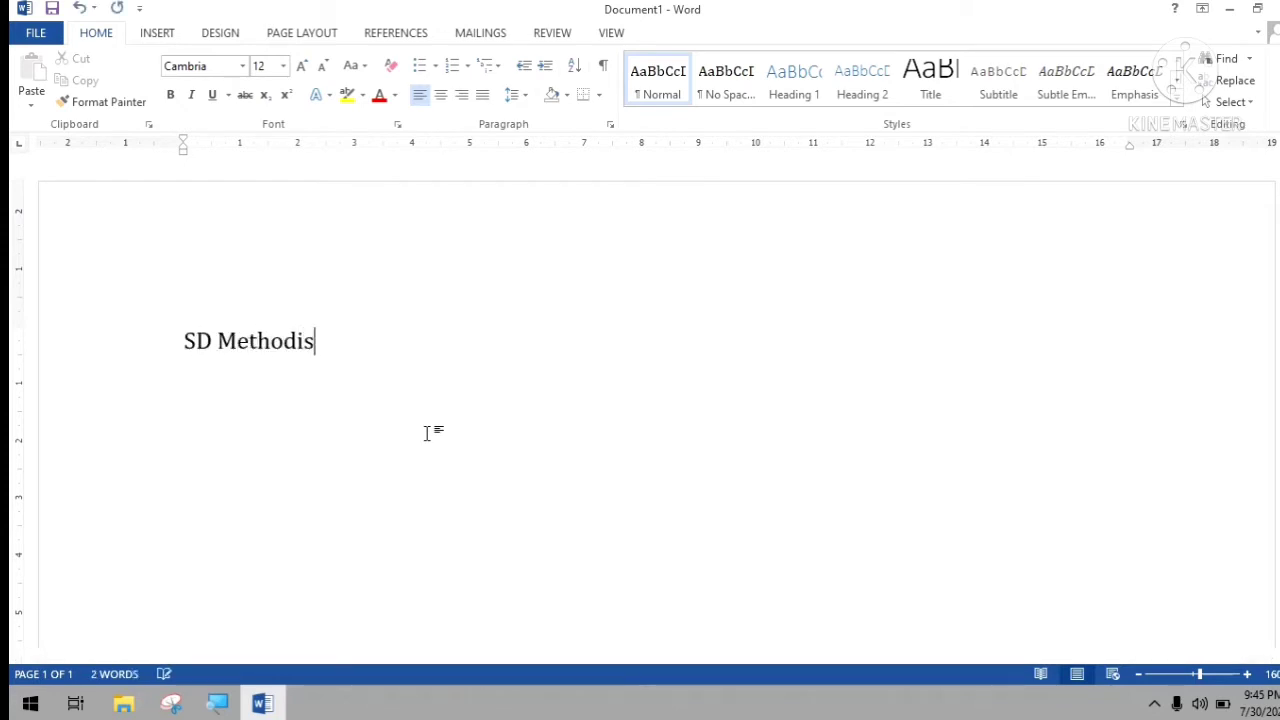
type("t-6")
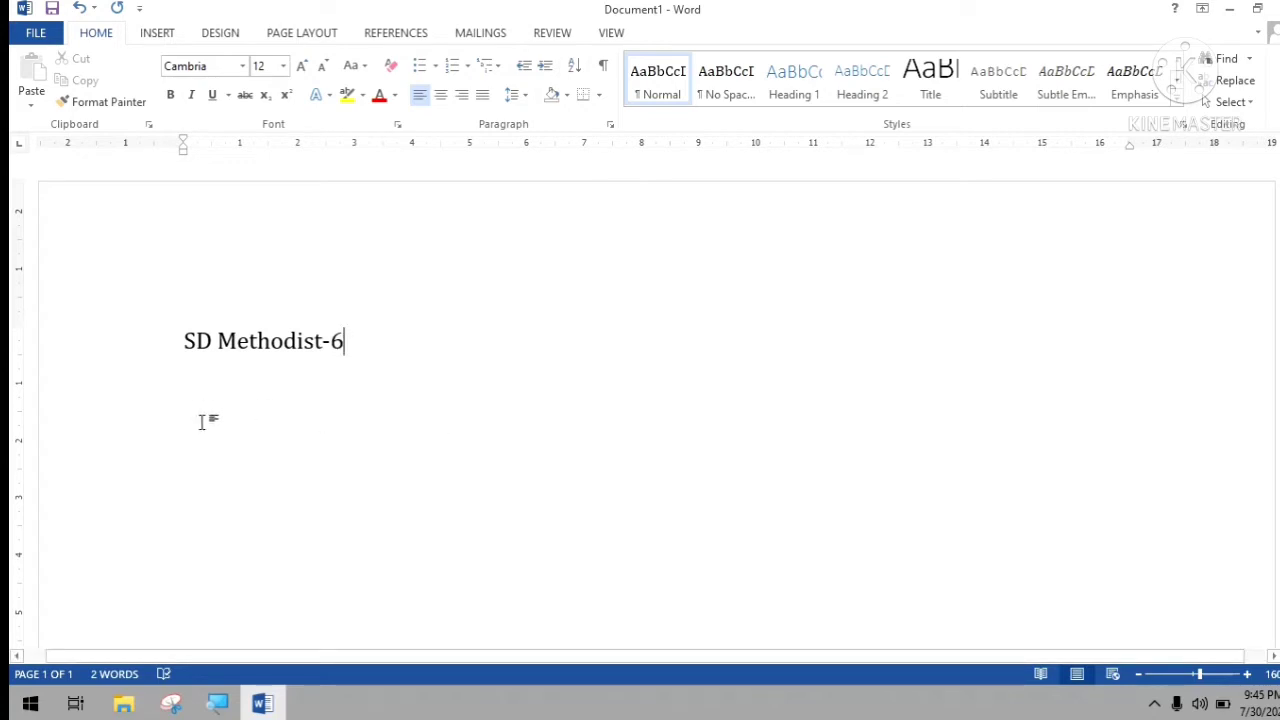
- Minimize and restore the document window, and view the new-document templates before returning to the document
left_click(1229, 9)
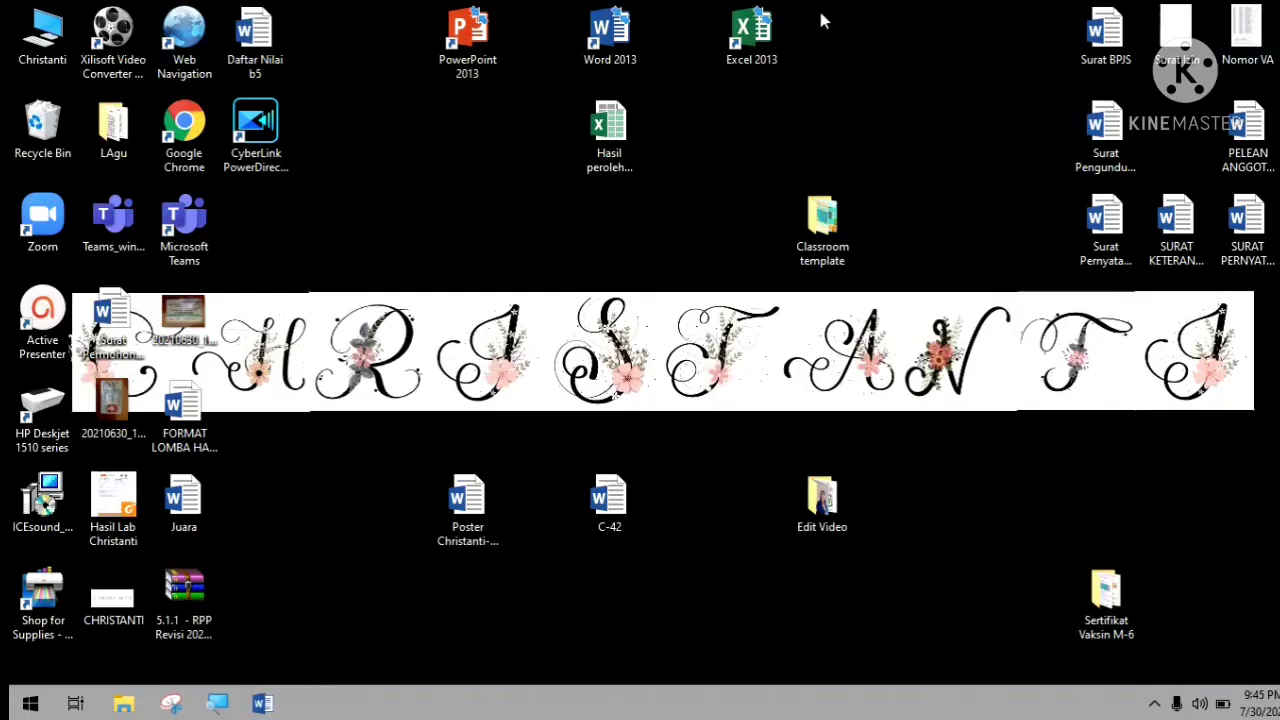
left_click(262, 703)
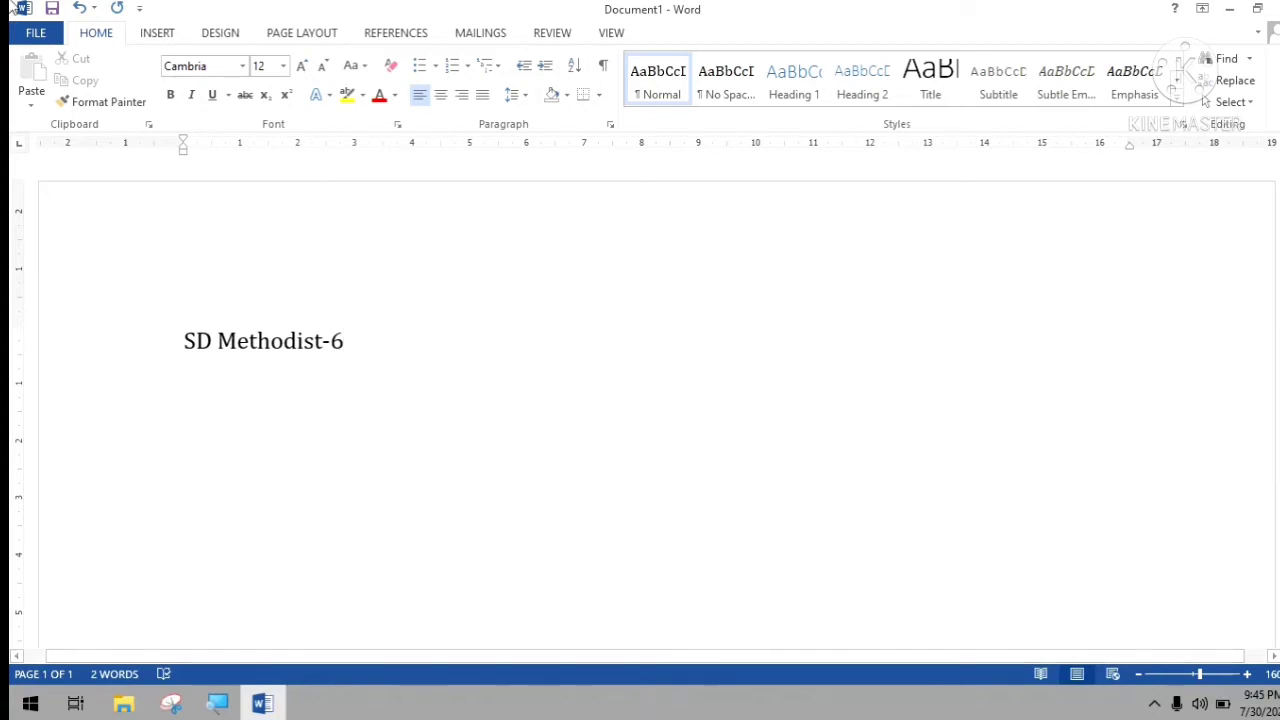
left_click(43, 42)
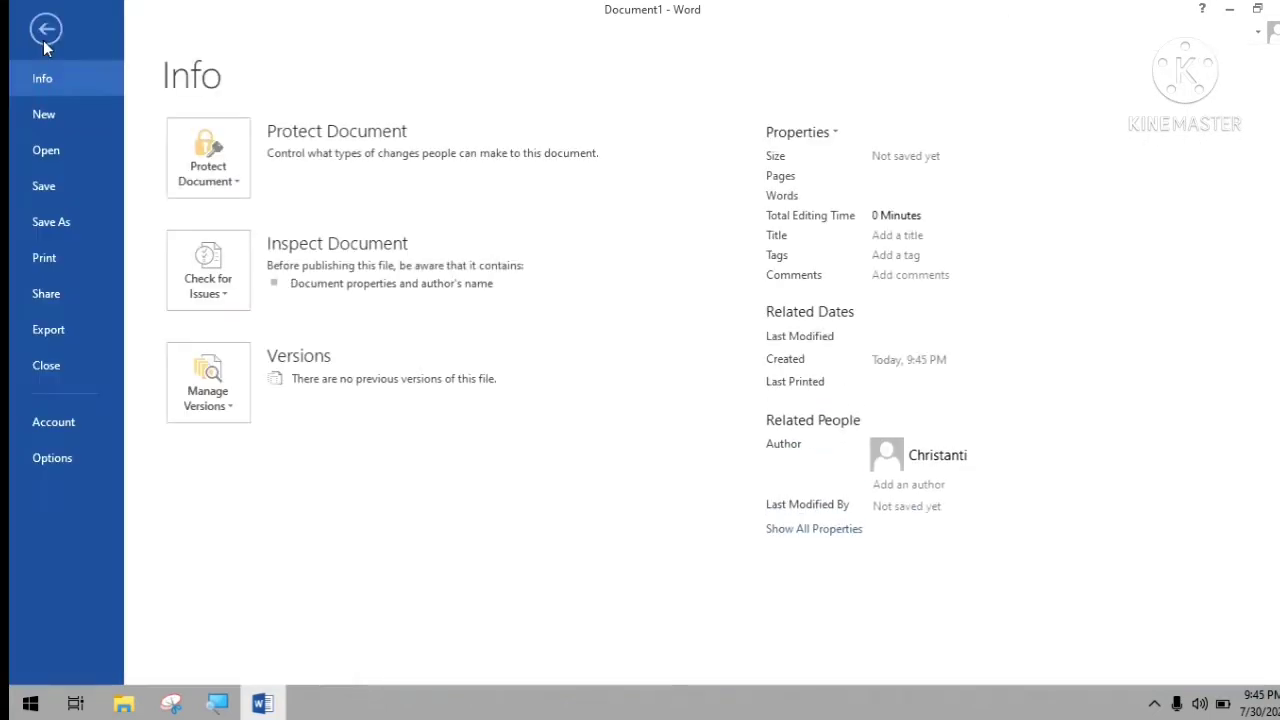
left_click(41, 119)
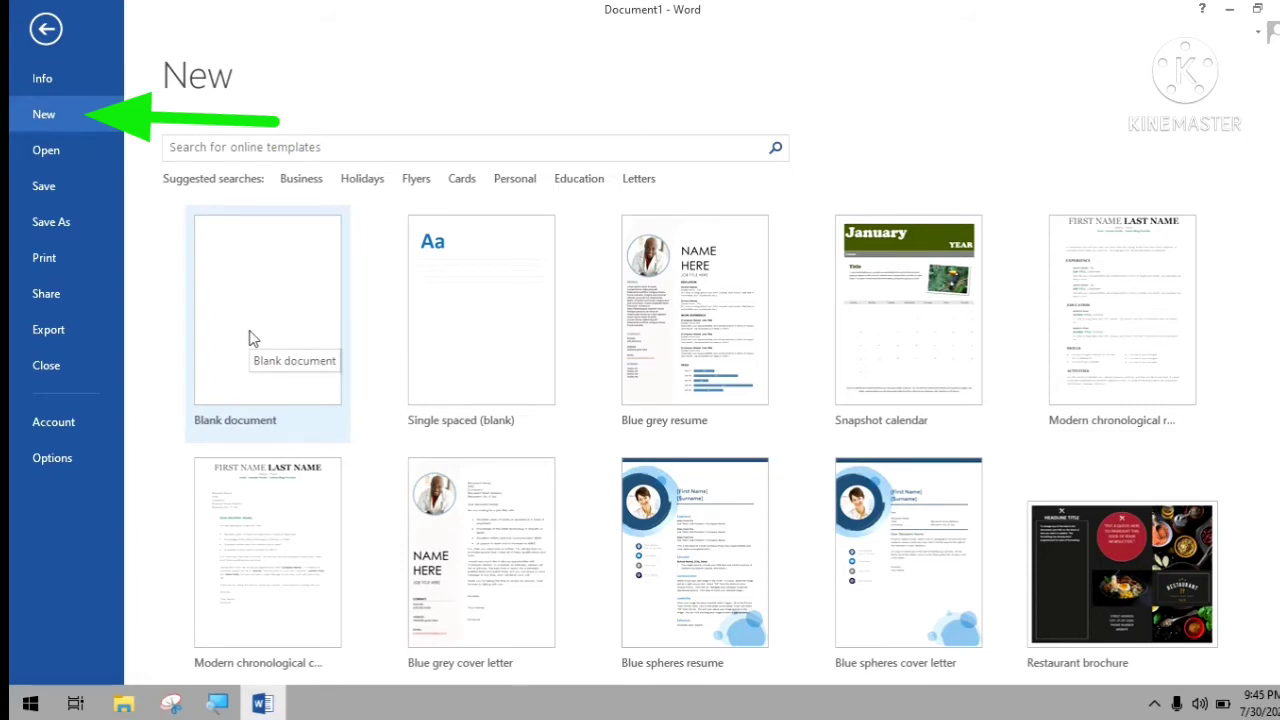
left_click(55, 37)
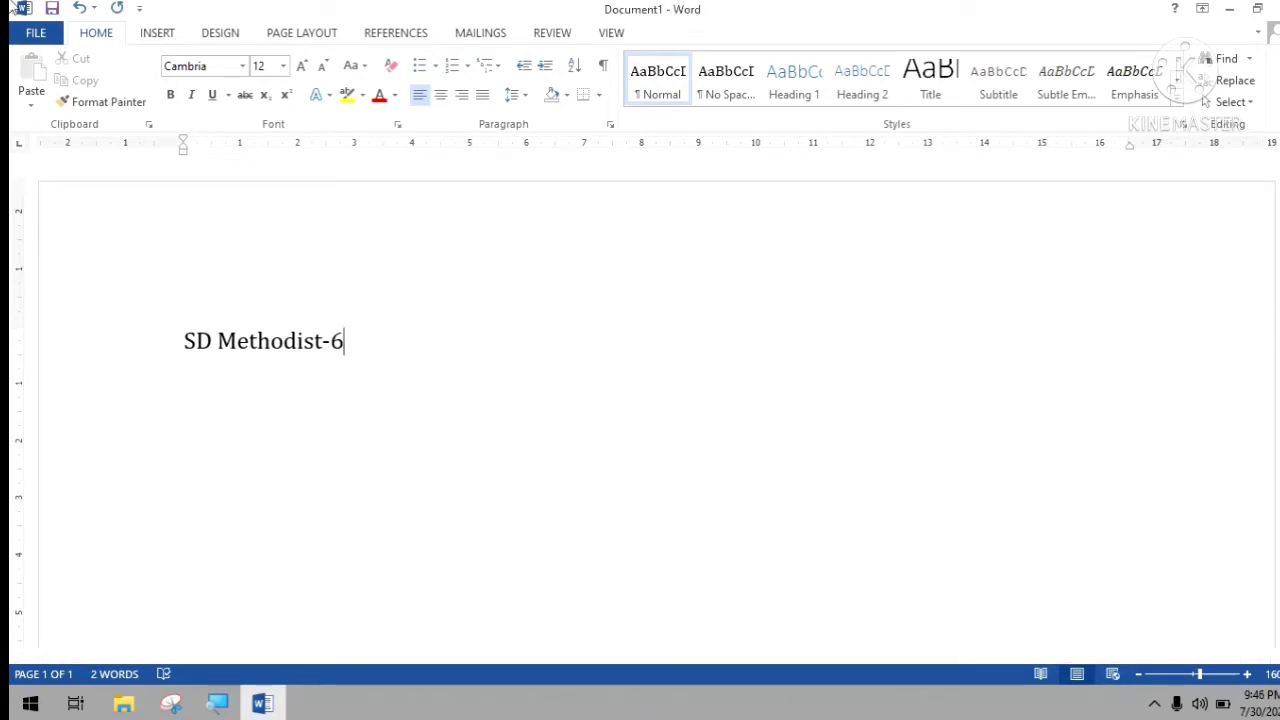
- Create another blank document from the new-document templates page
left_click(36, 32)
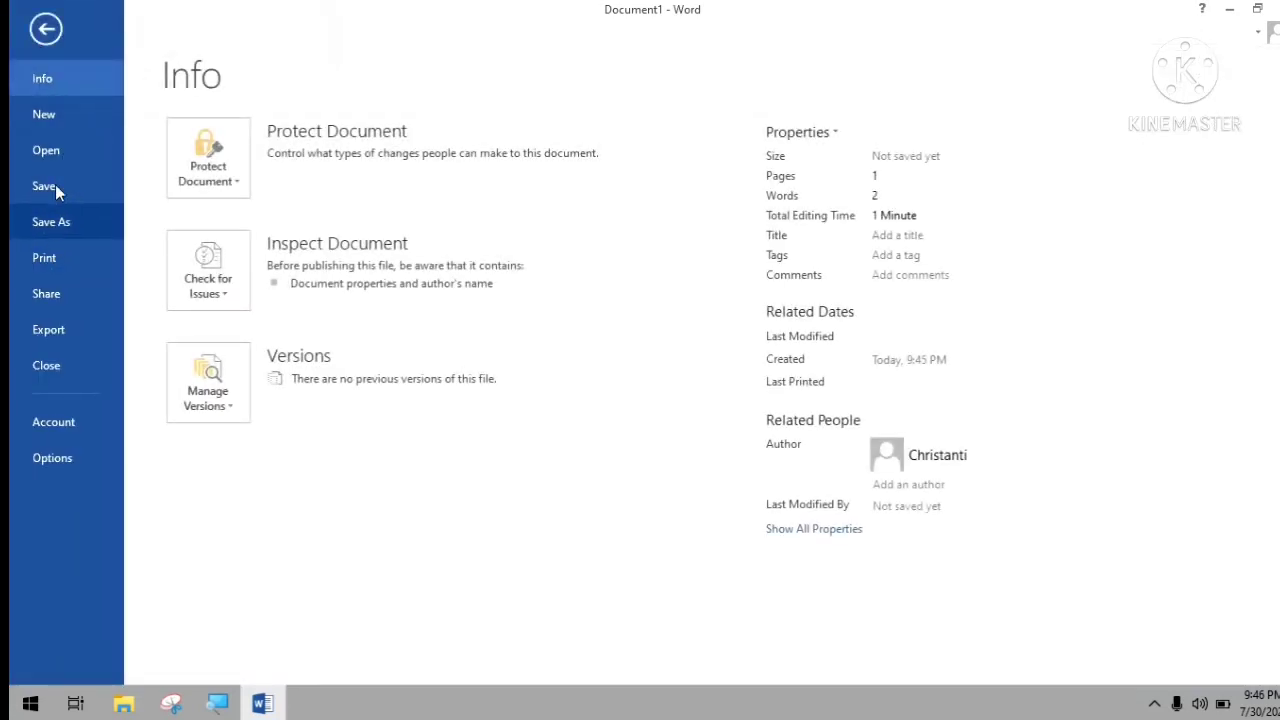
left_click(84, 112)
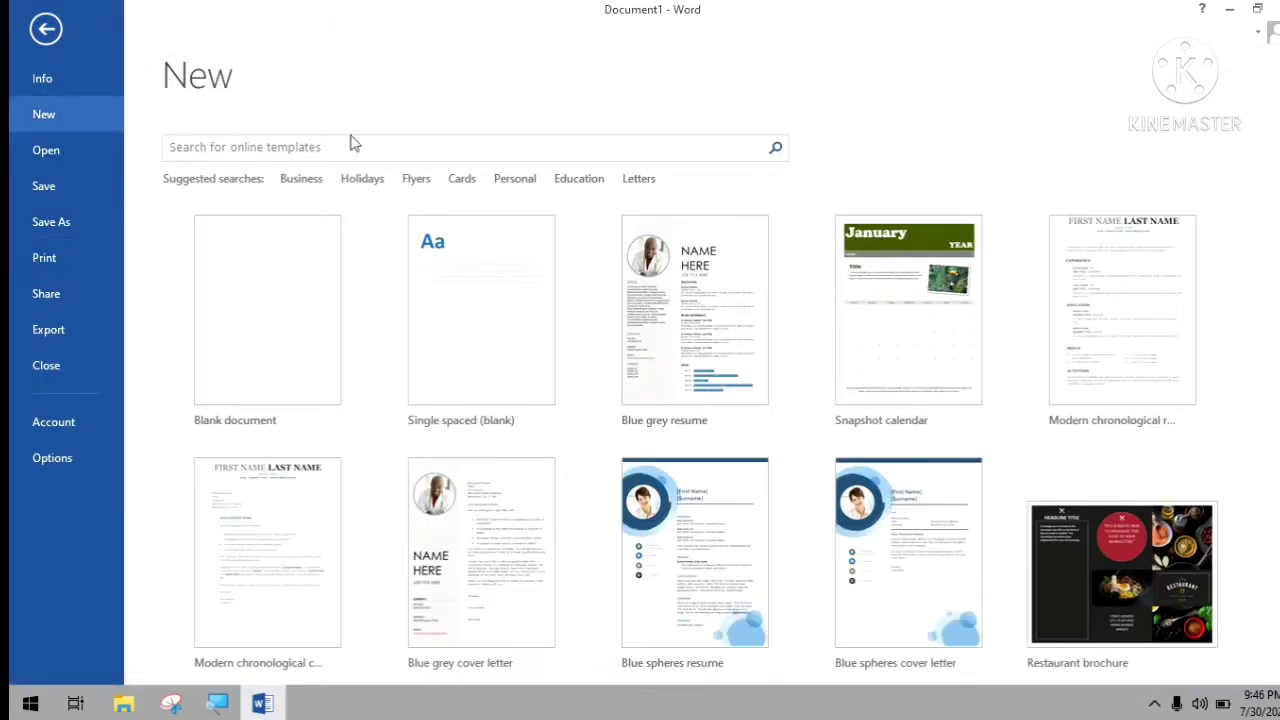
left_click(305, 322)
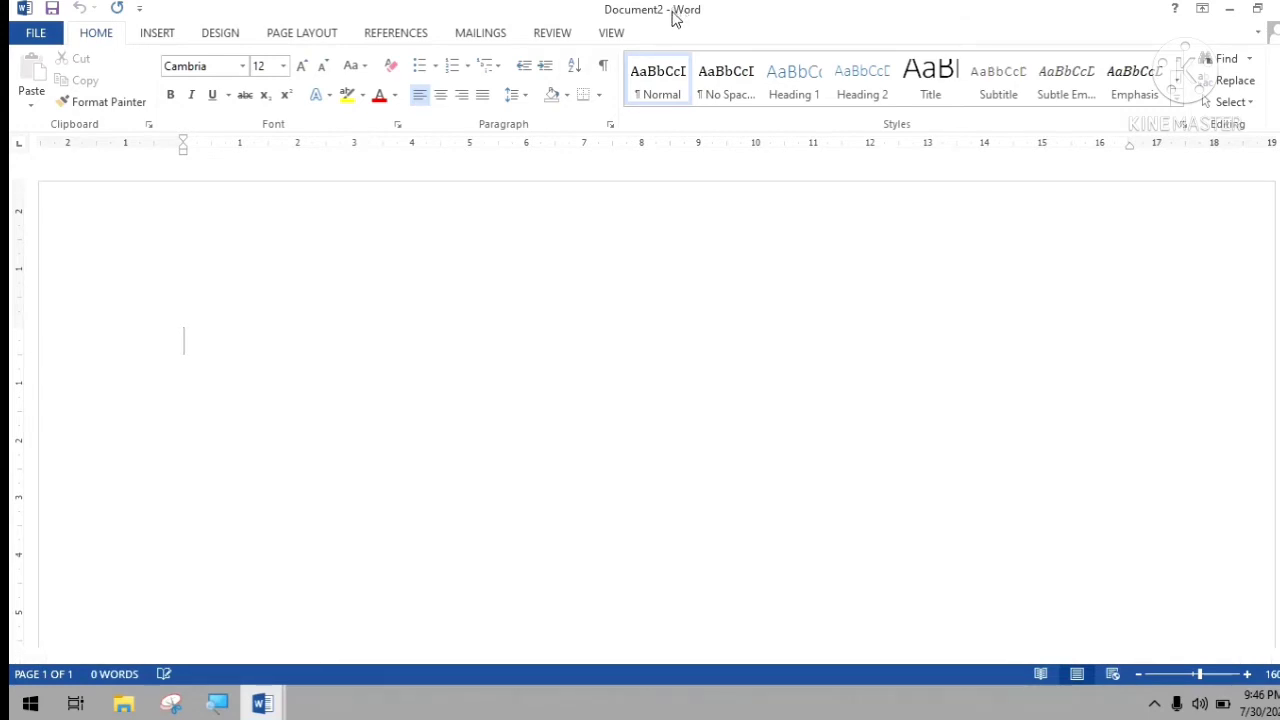
- Magnify the screen to 200% with Magnifier to view the open Word document previews, restore normal magnification and minimize Magnifier
left_click(231, 706)
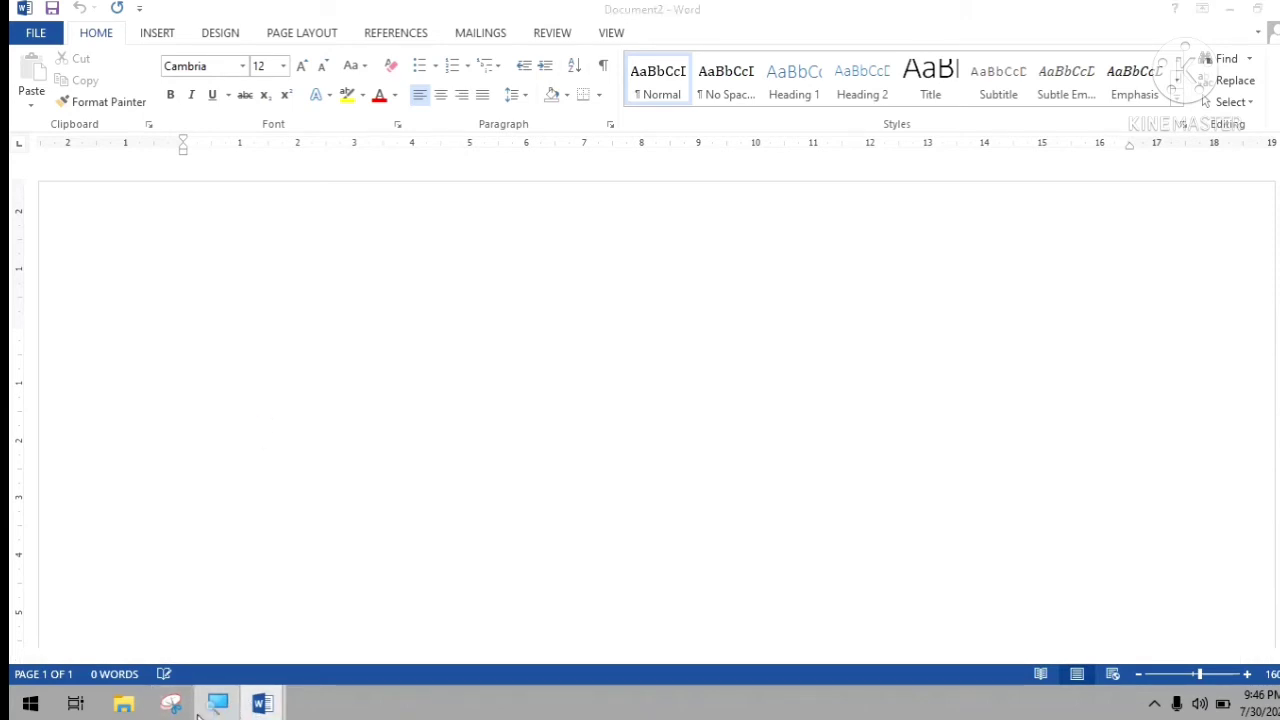
mouse_move(201, 716)
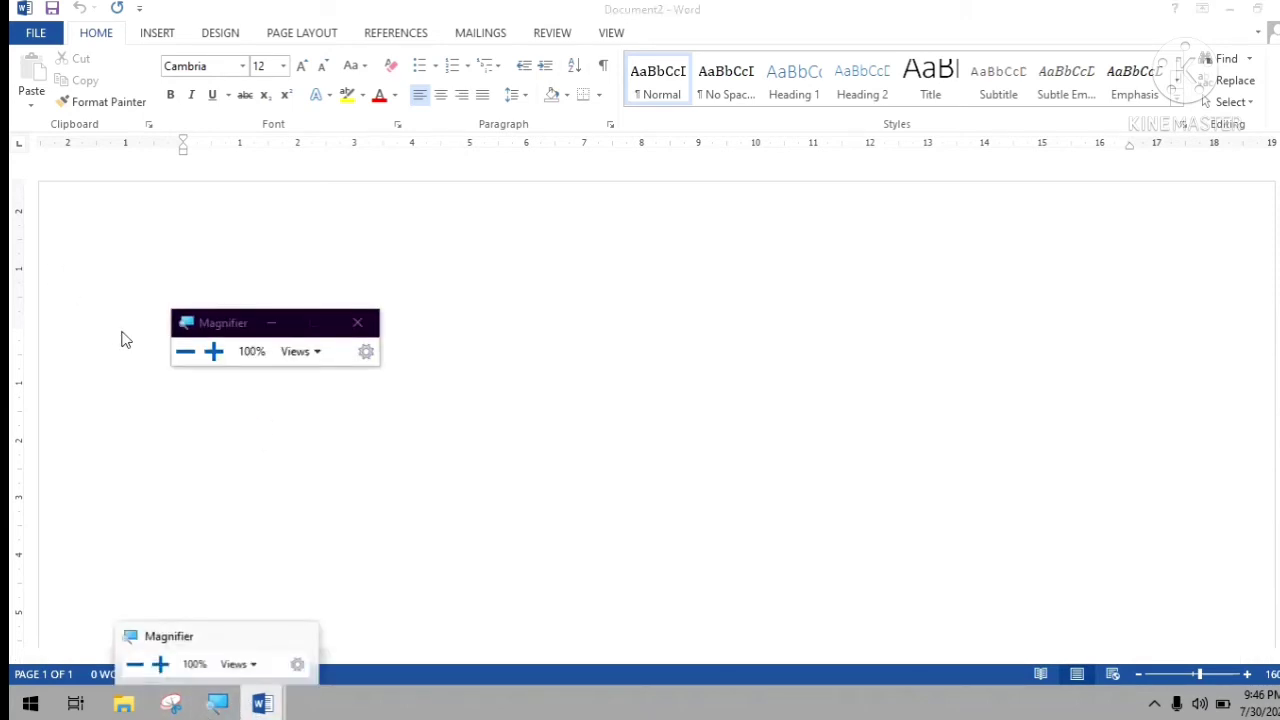
left_click(212, 352)
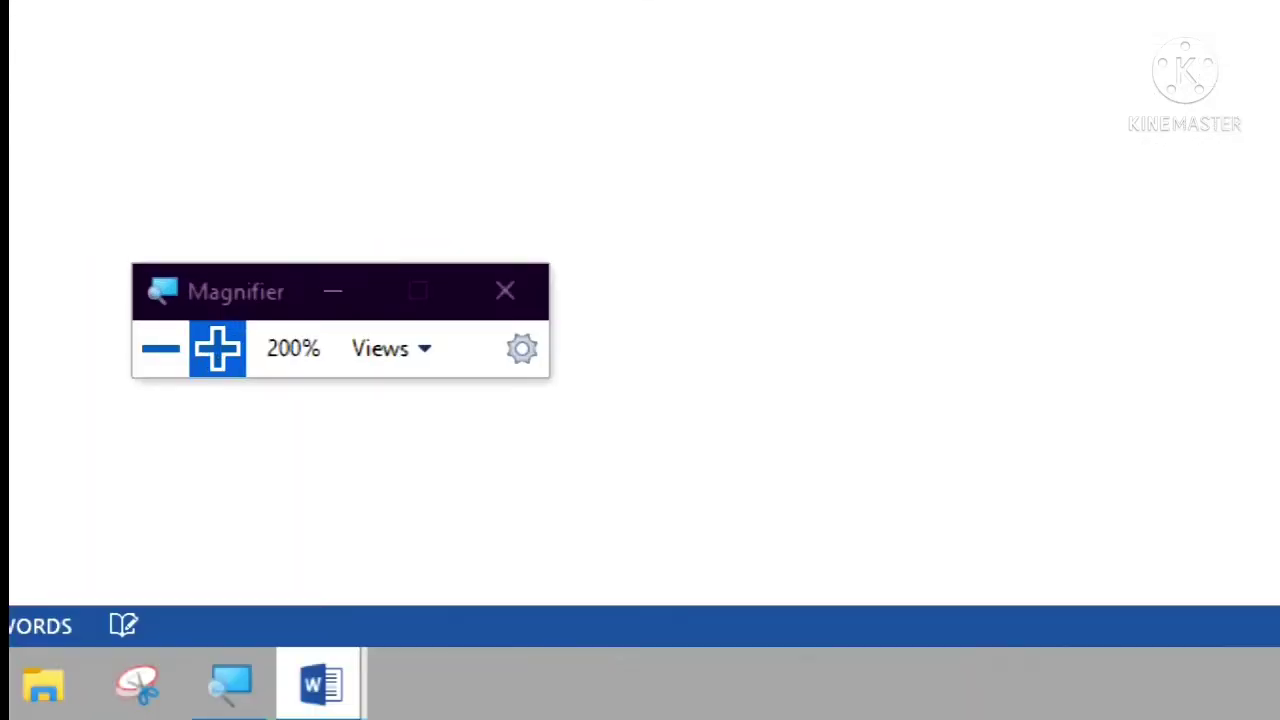
mouse_move(277, 710)
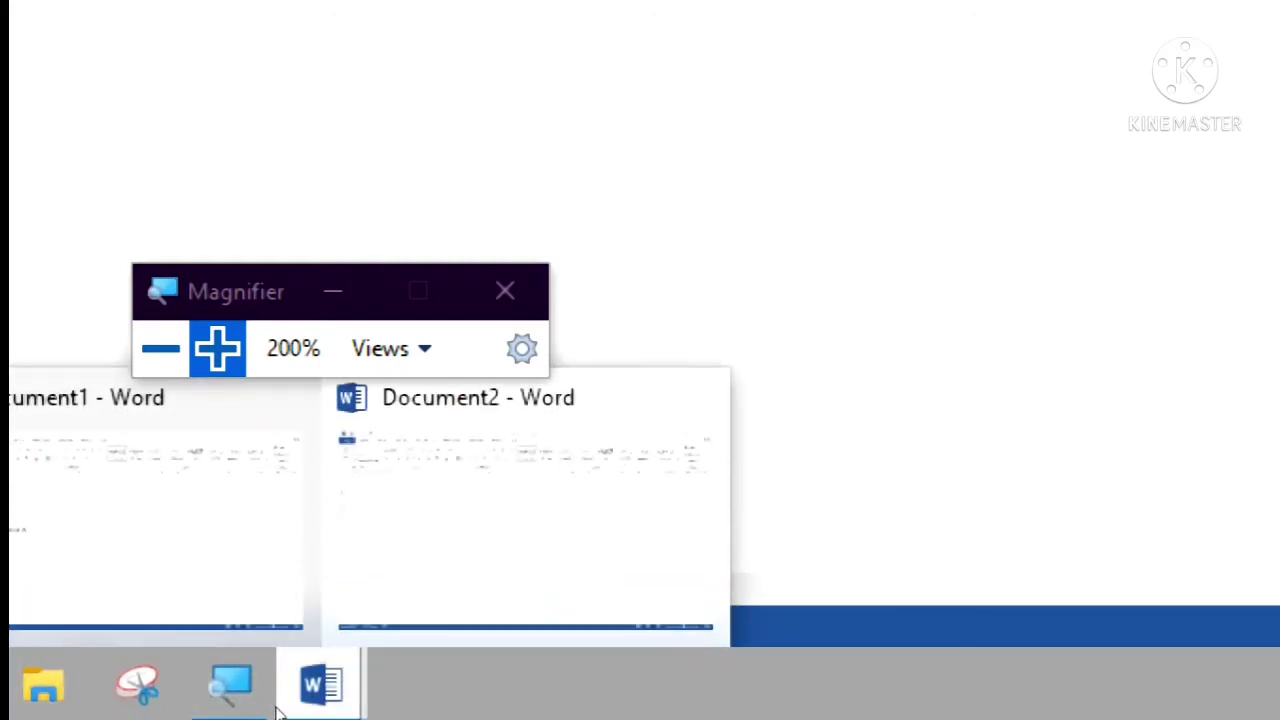
left_click(55, 527)
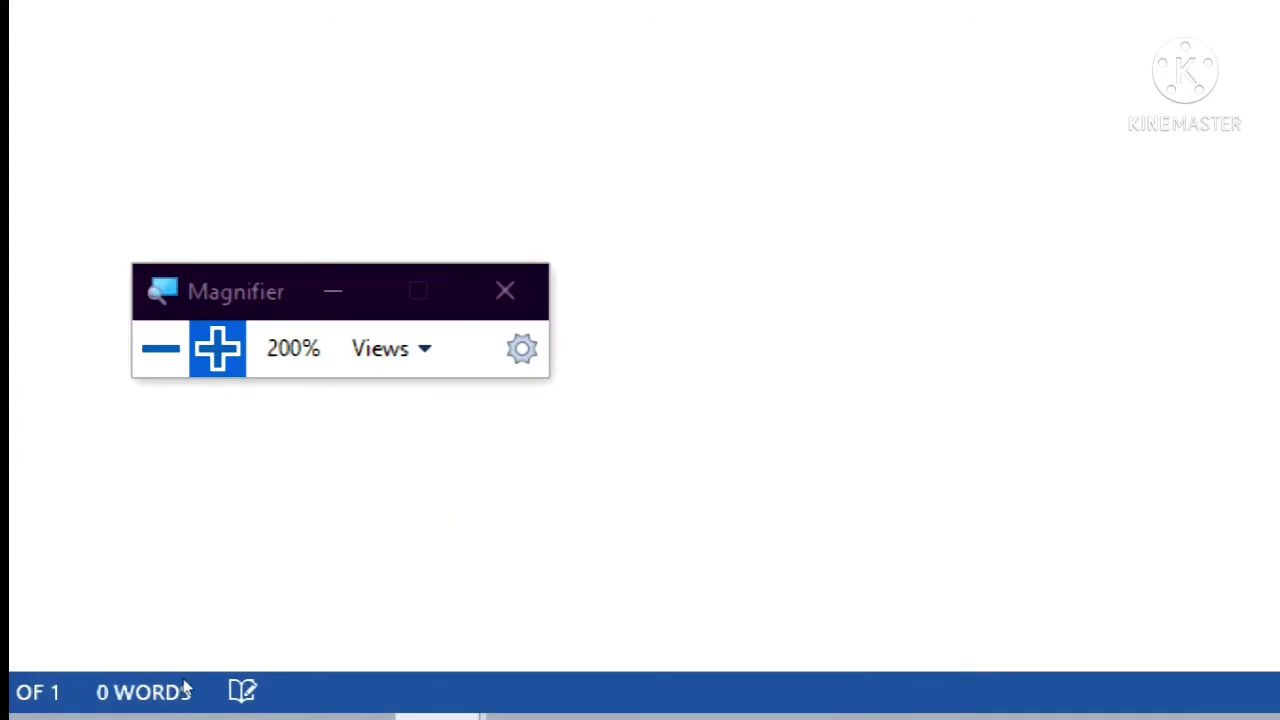
mouse_move(421, 705)
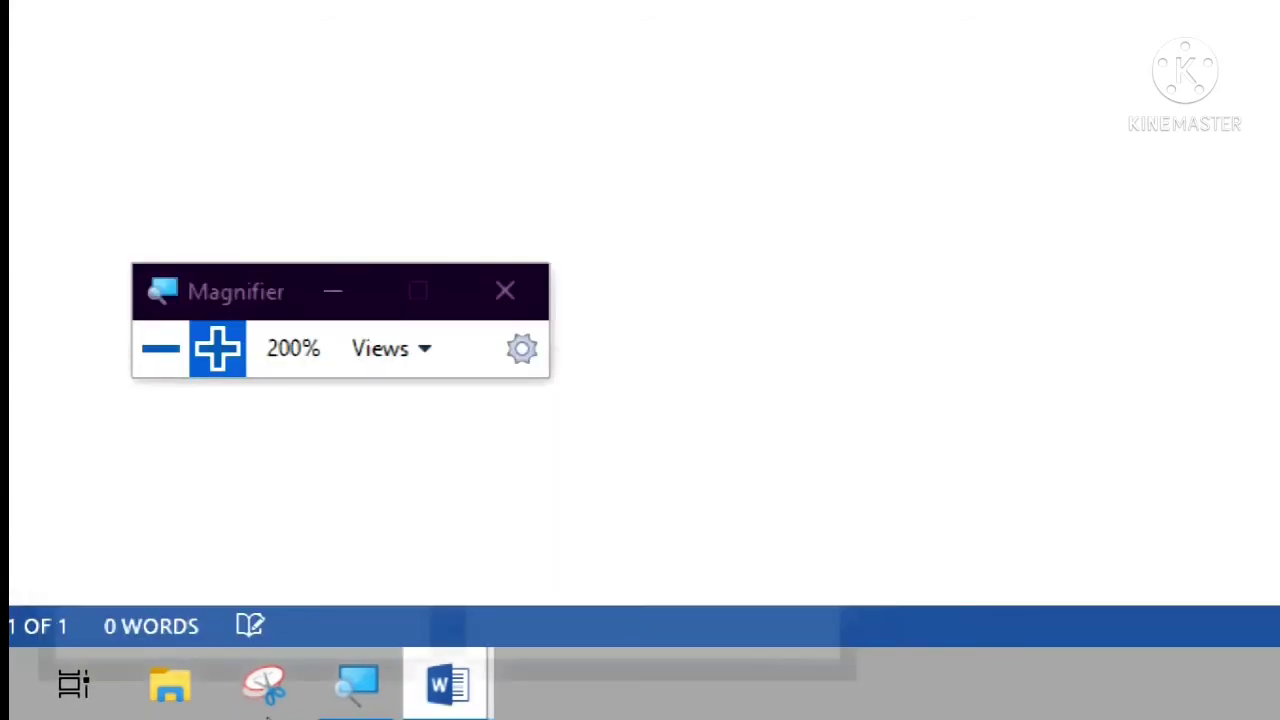
left_click(157, 346)
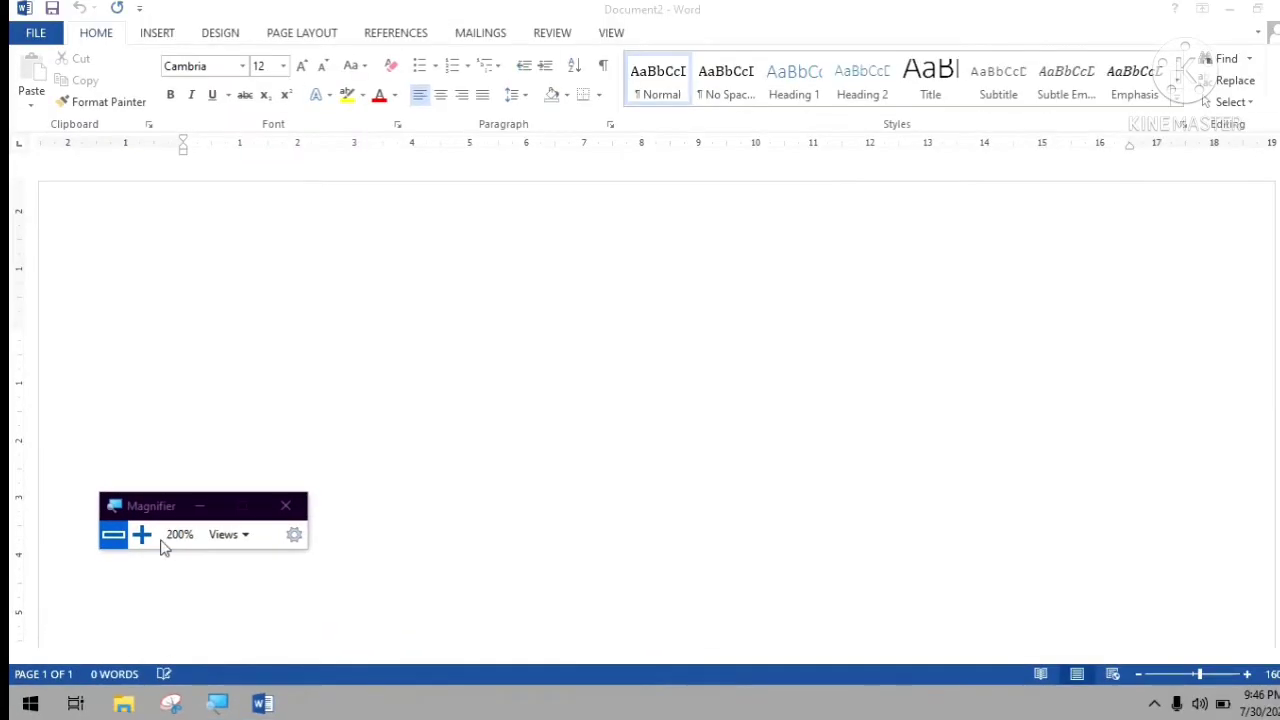
left_click(201, 507)
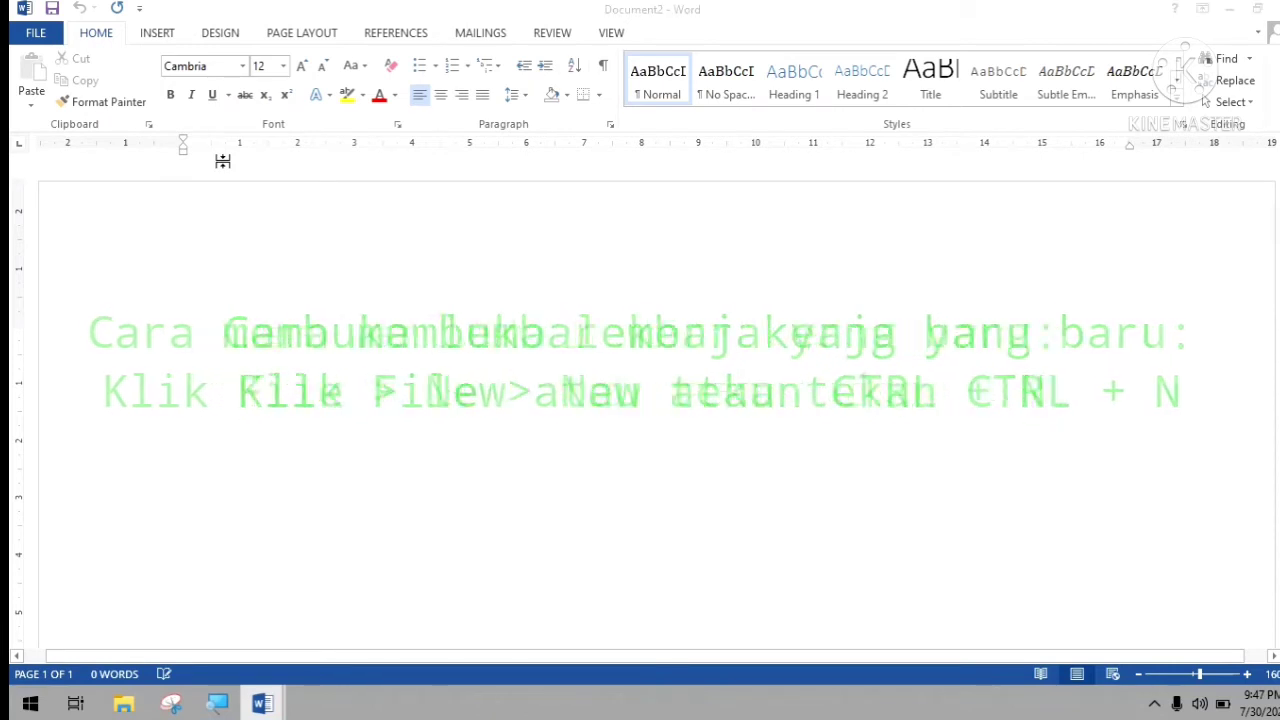
- Create a third blank document directly and check the open document previews with Magnifier at 200%, returning to 100% and minimizing it
key("ctrl+n")
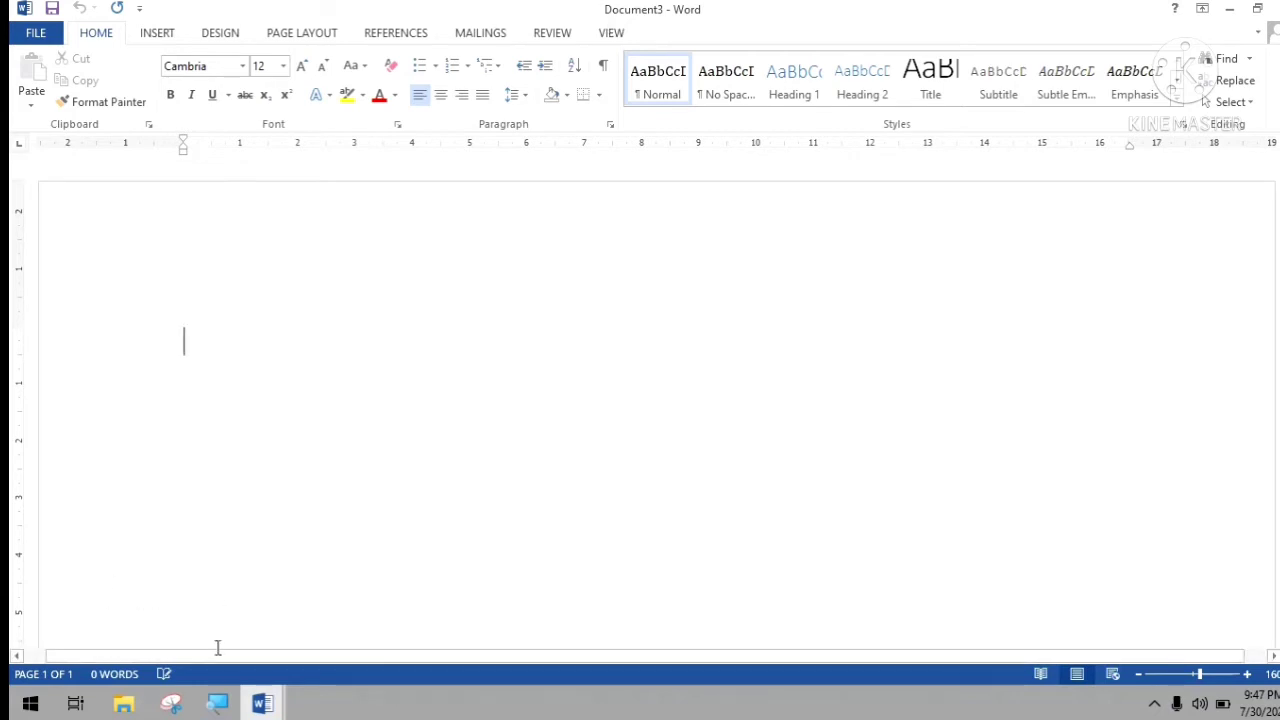
left_click(218, 704)
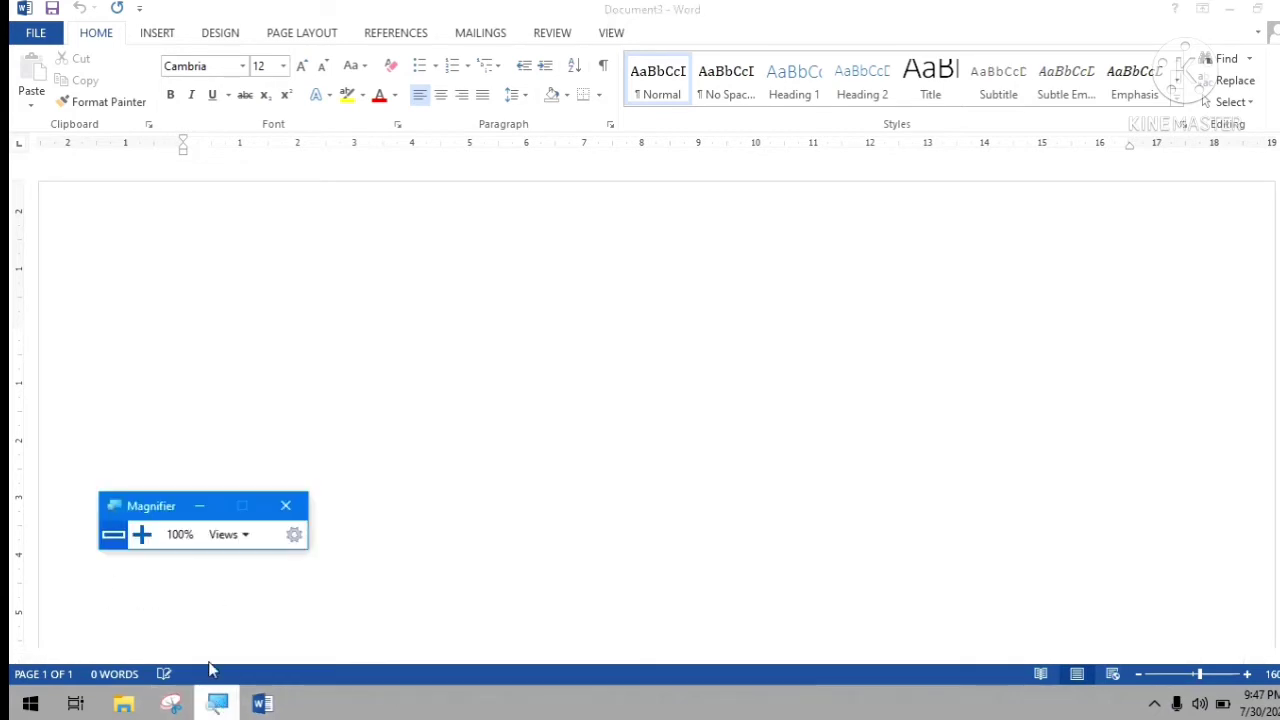
left_click(136, 531)
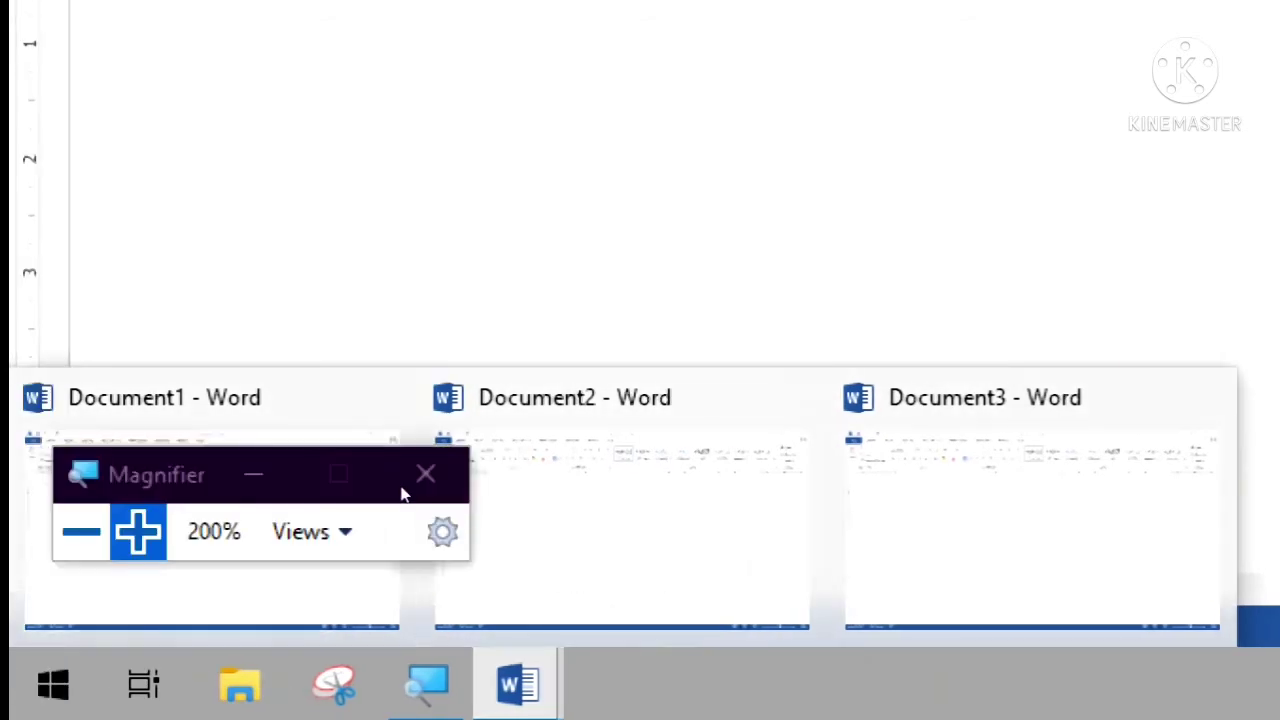
left_click(435, 460)
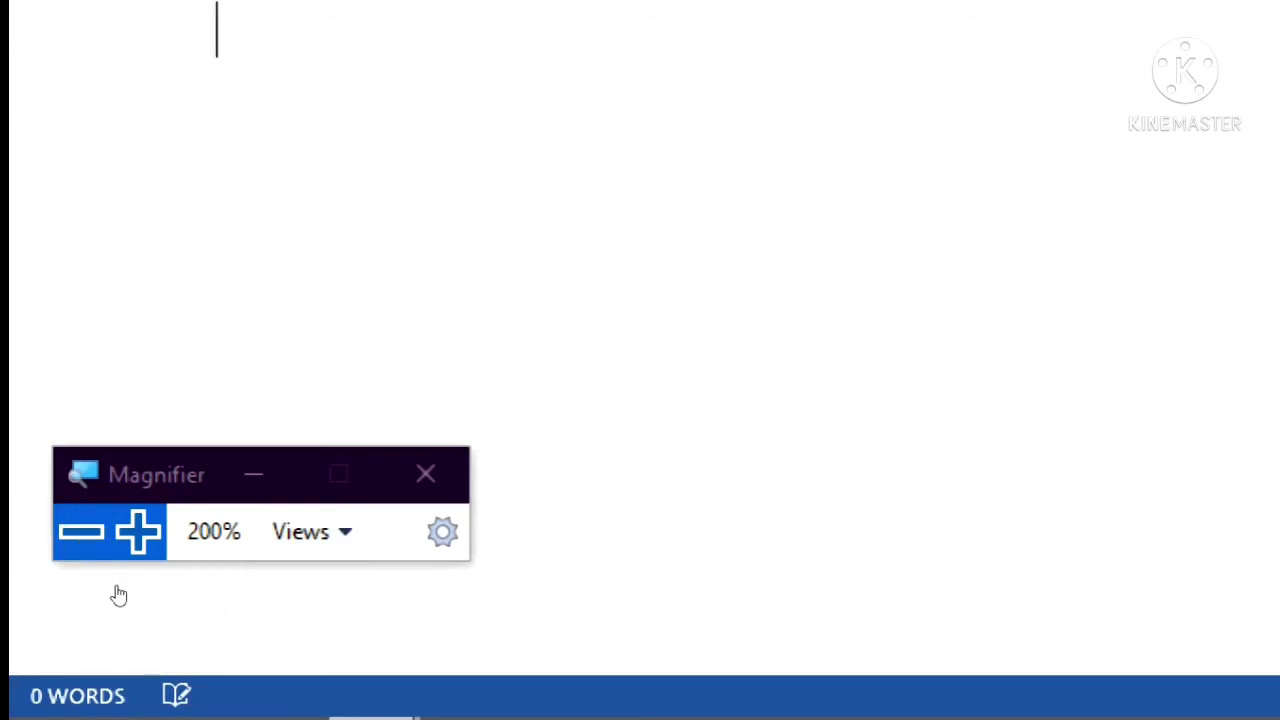
left_click(81, 531)
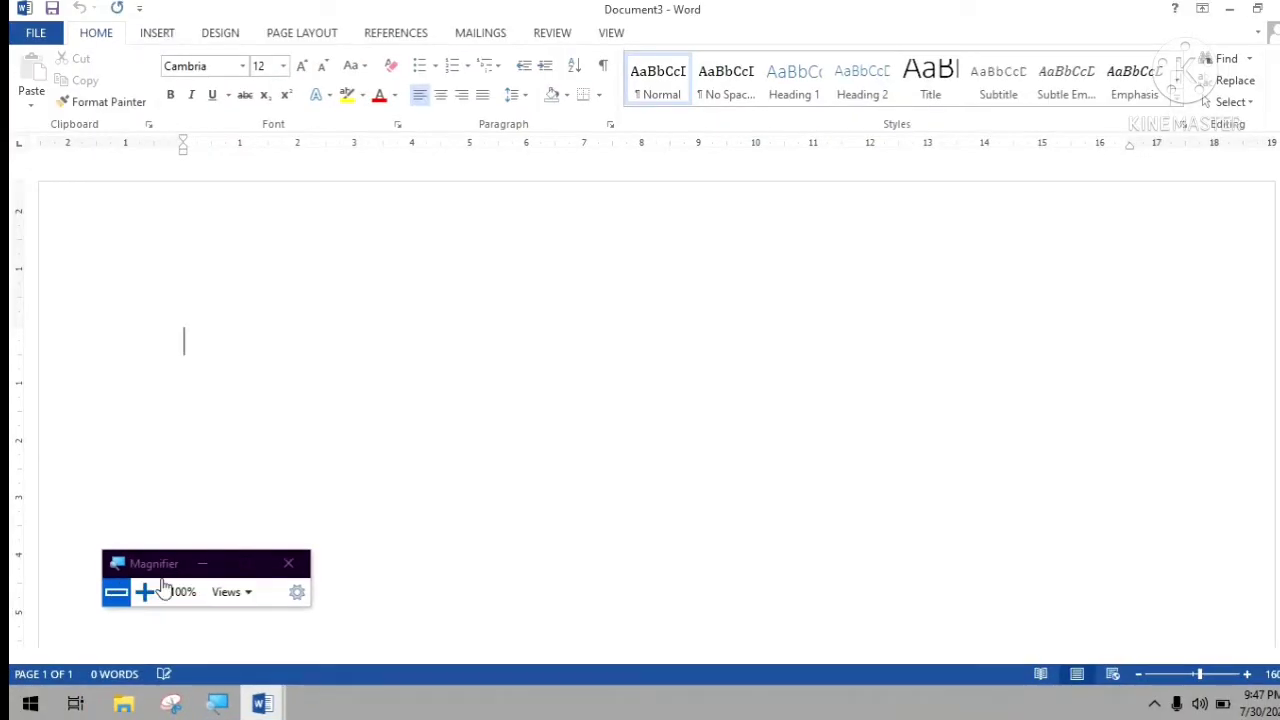
left_click(207, 567)
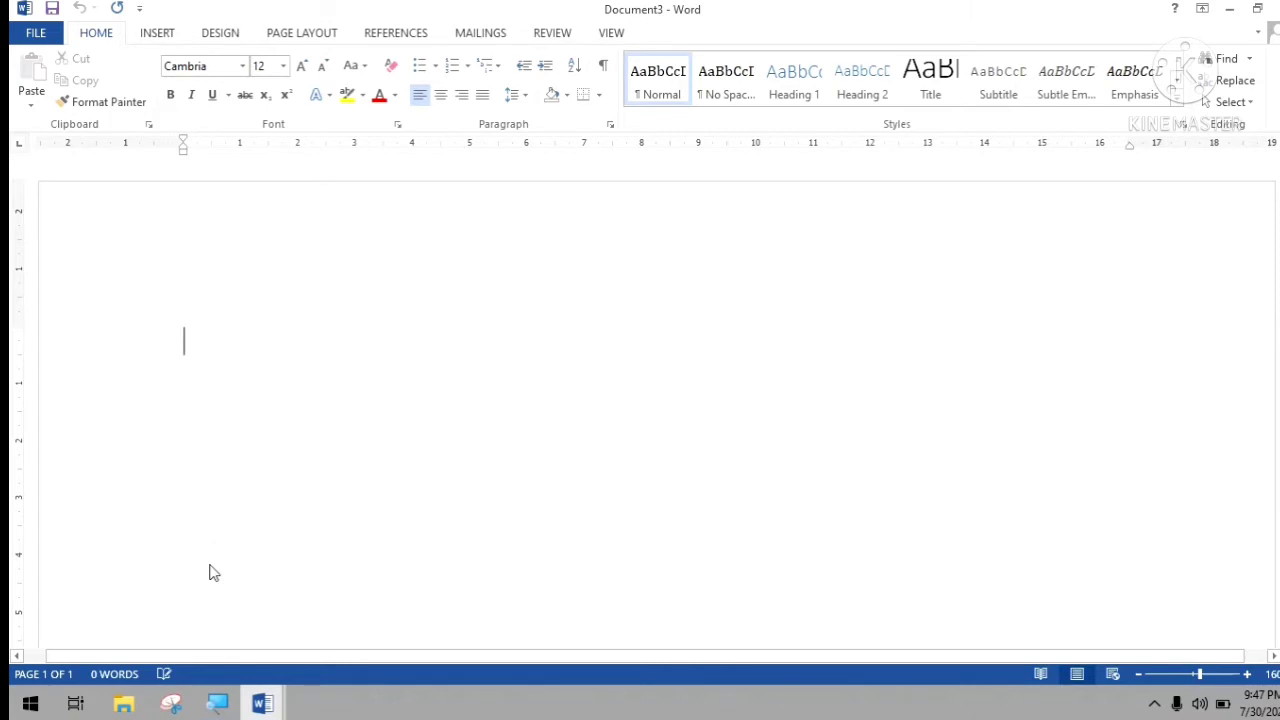
left_click(211, 565)
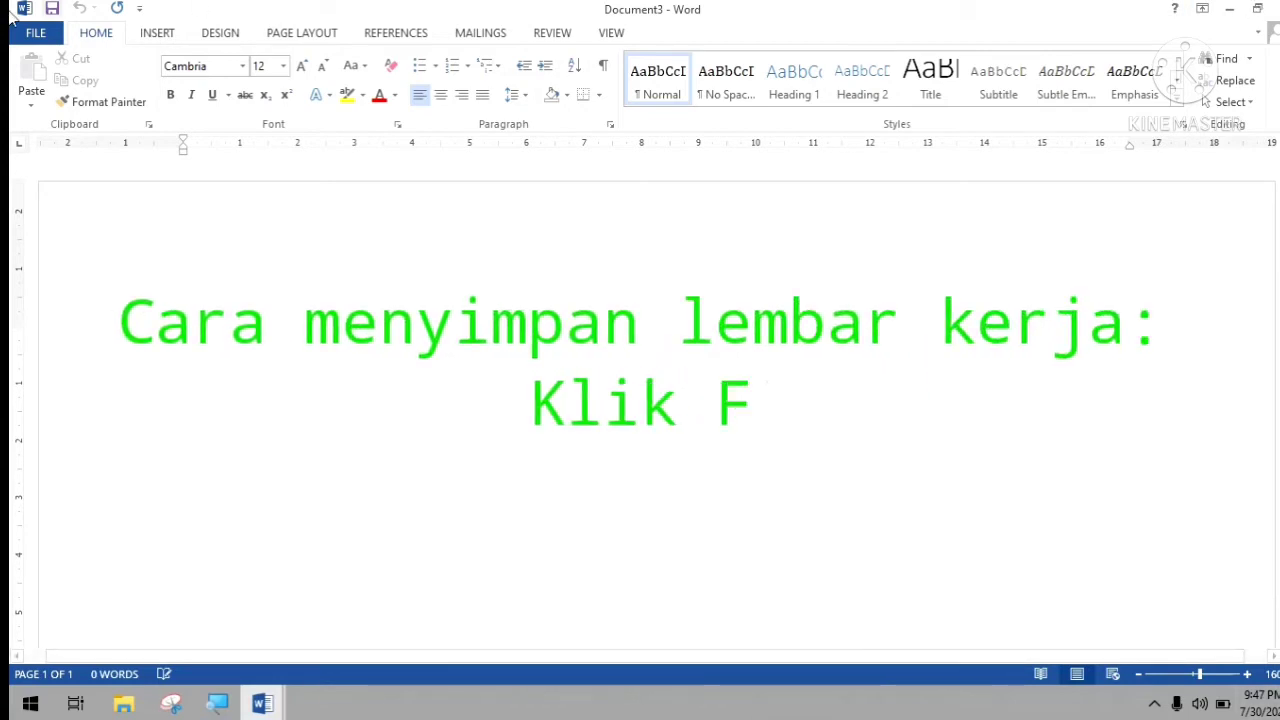
- View the file commands of the blank document, return to it and switch to Document1
left_click(15, 30)
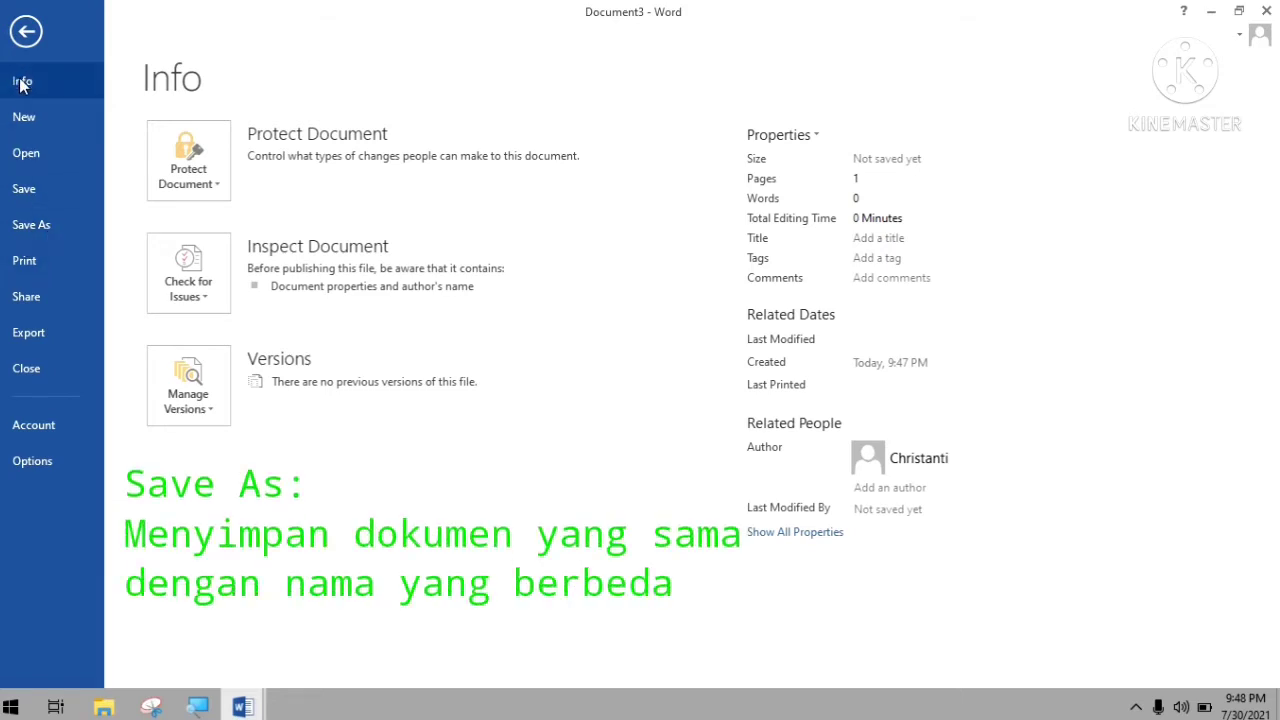
left_click(26, 38)
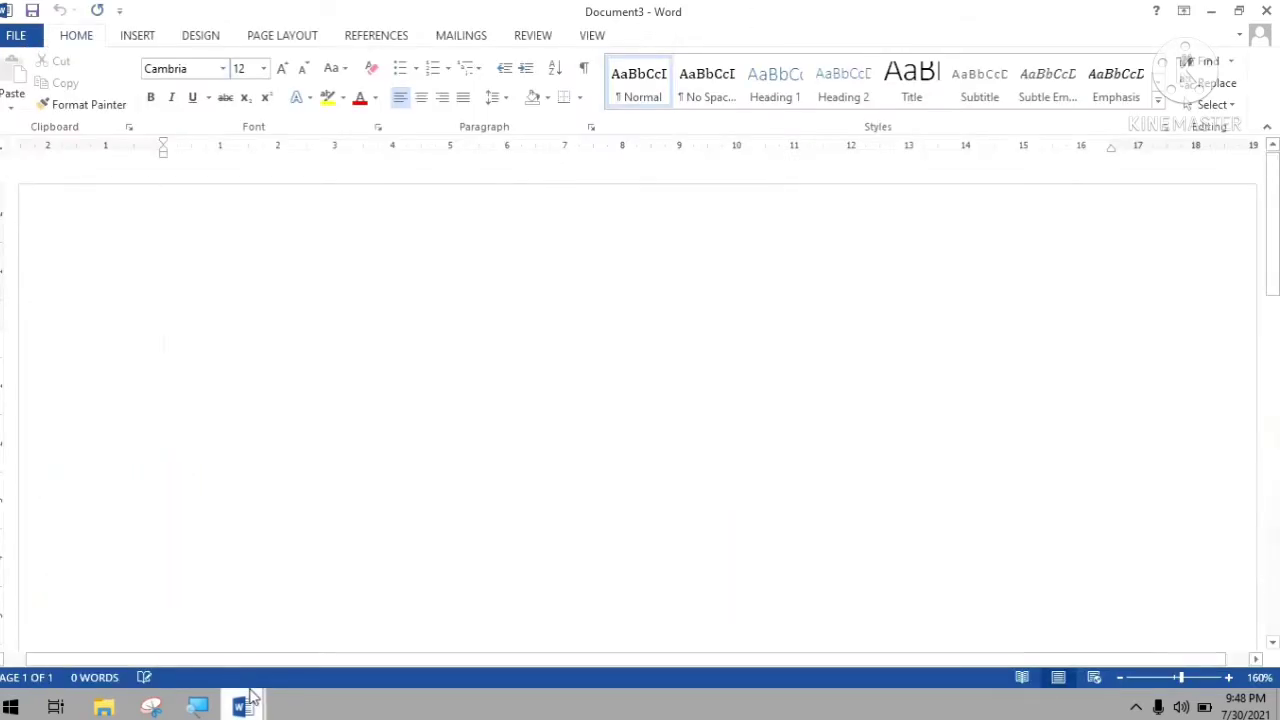
mouse_move(251, 694)
left_click(83, 631)
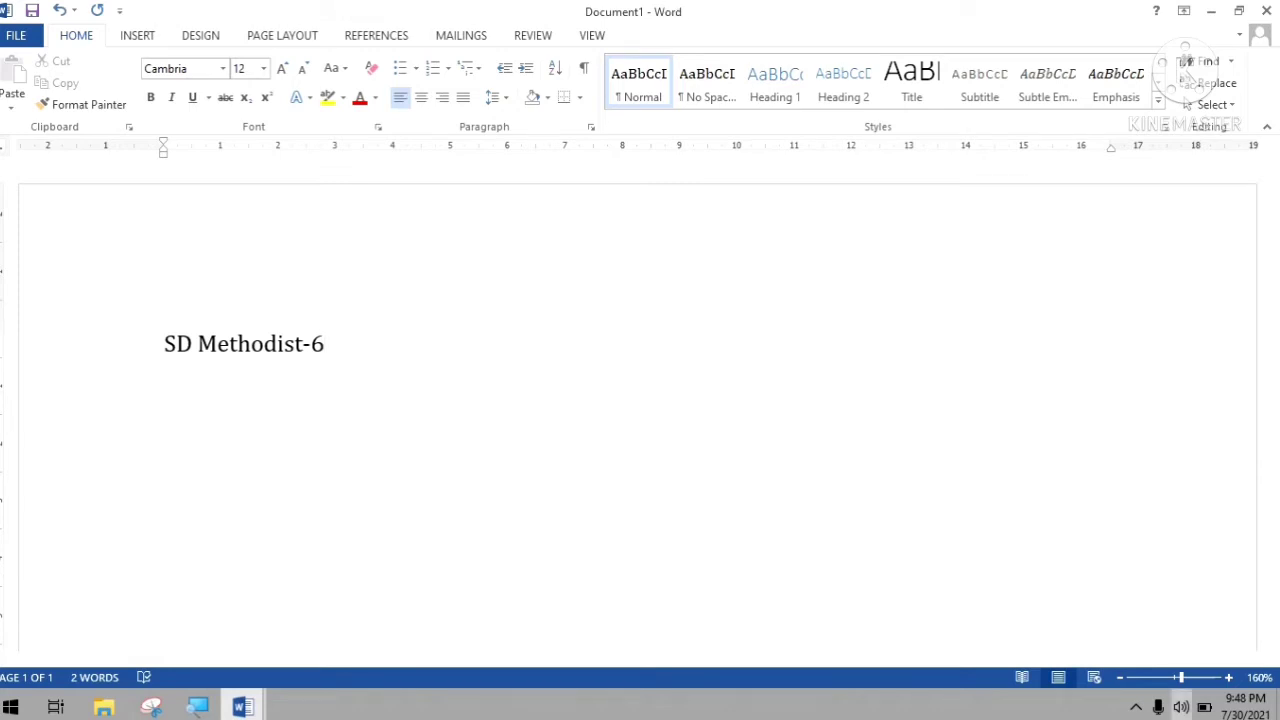
- Save the document to the Desktop folder on the computer under the file name SD
left_click(16, 35)
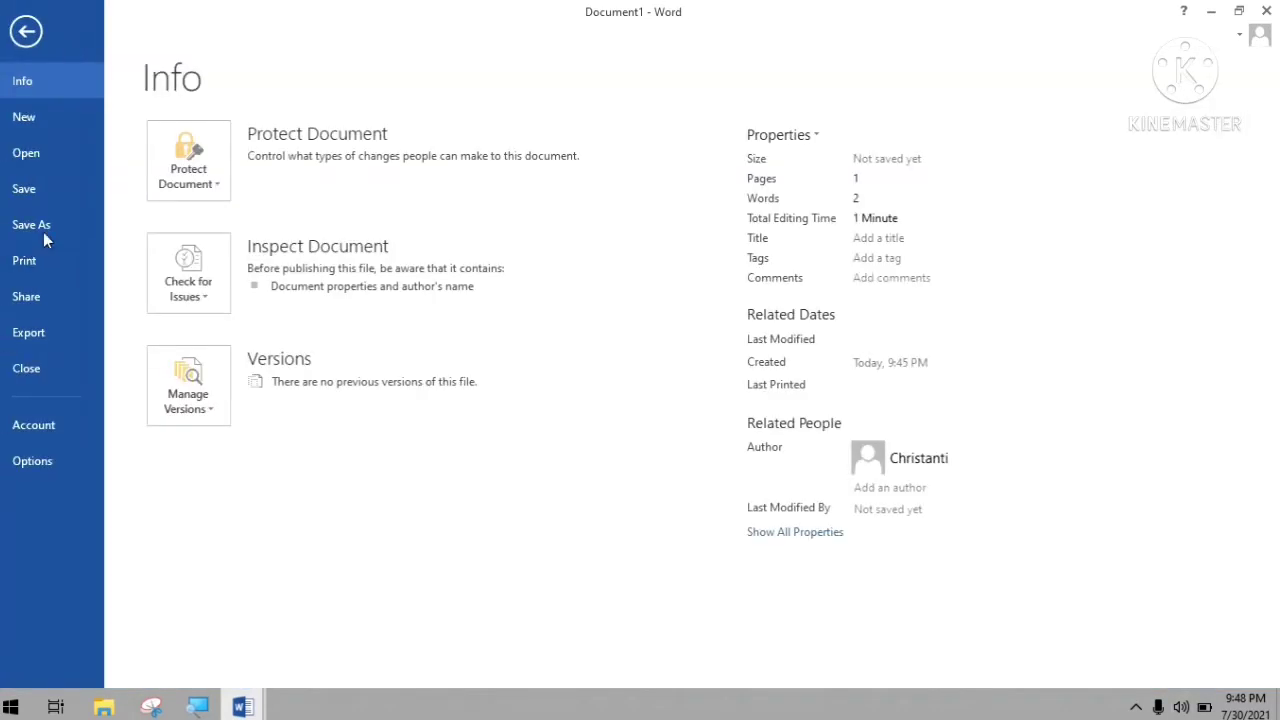
left_click(42, 191)
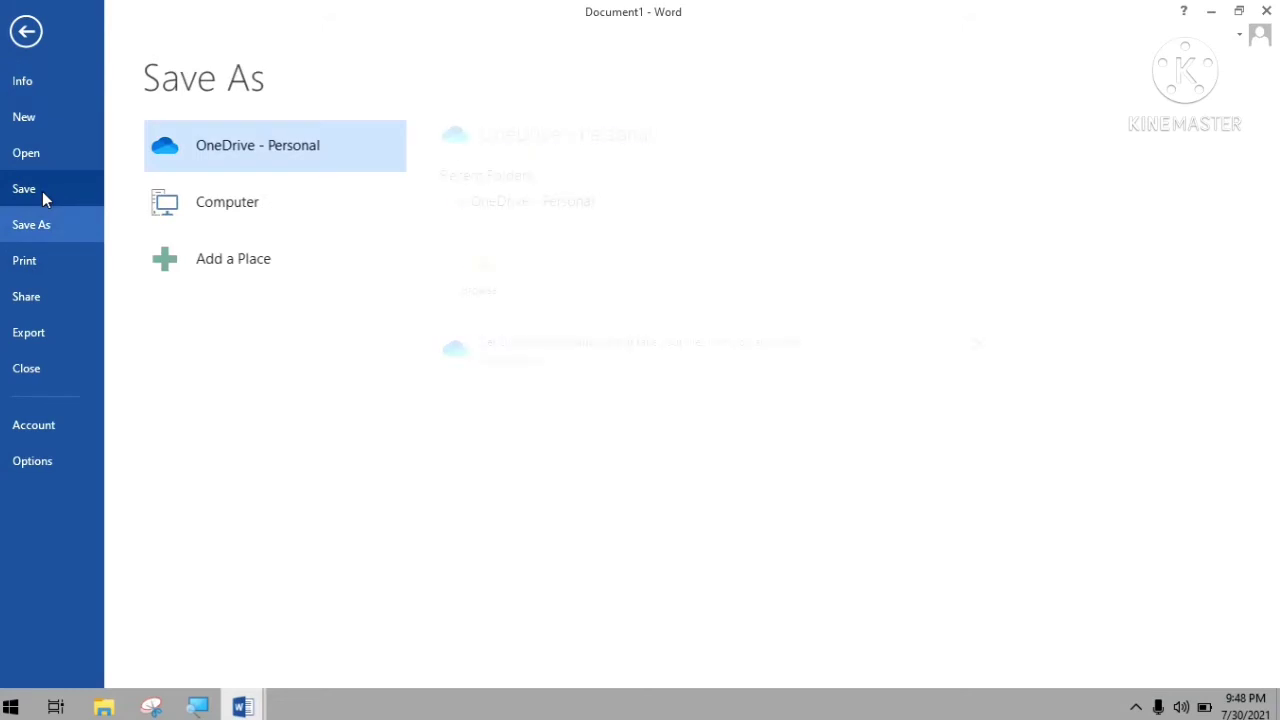
left_click(374, 214)
left_click(496, 200)
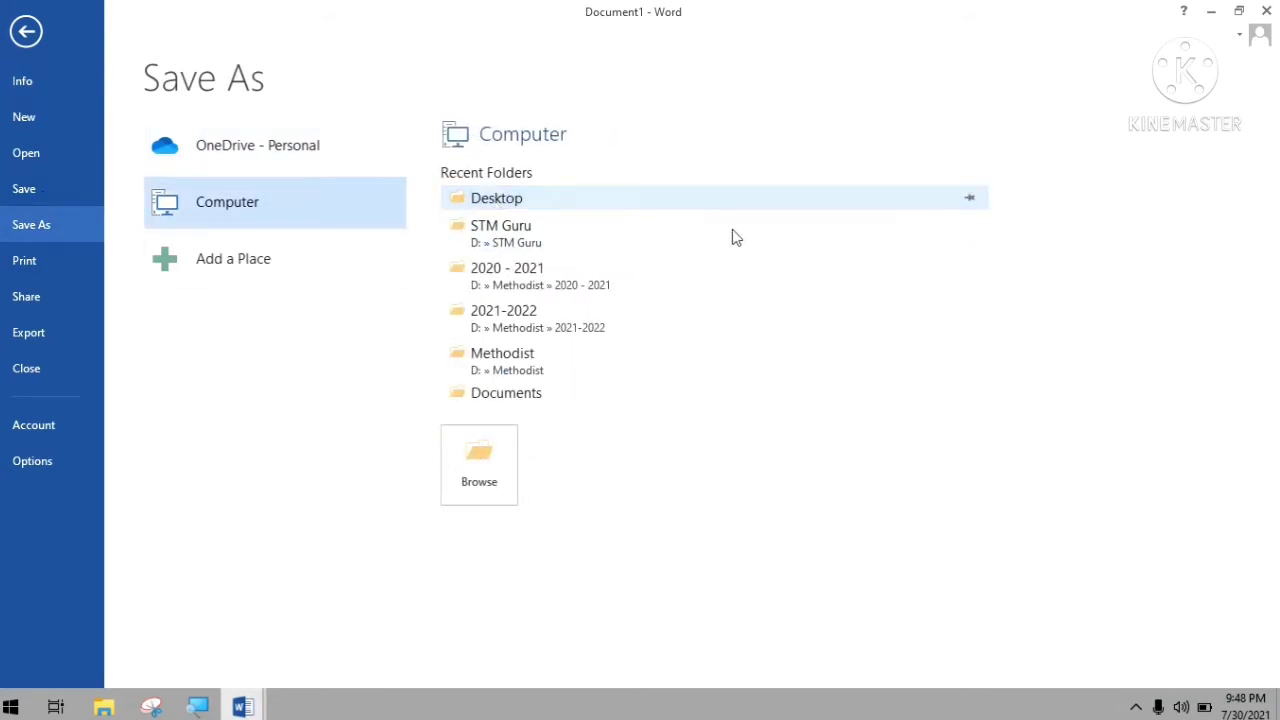
left_click(729, 203)
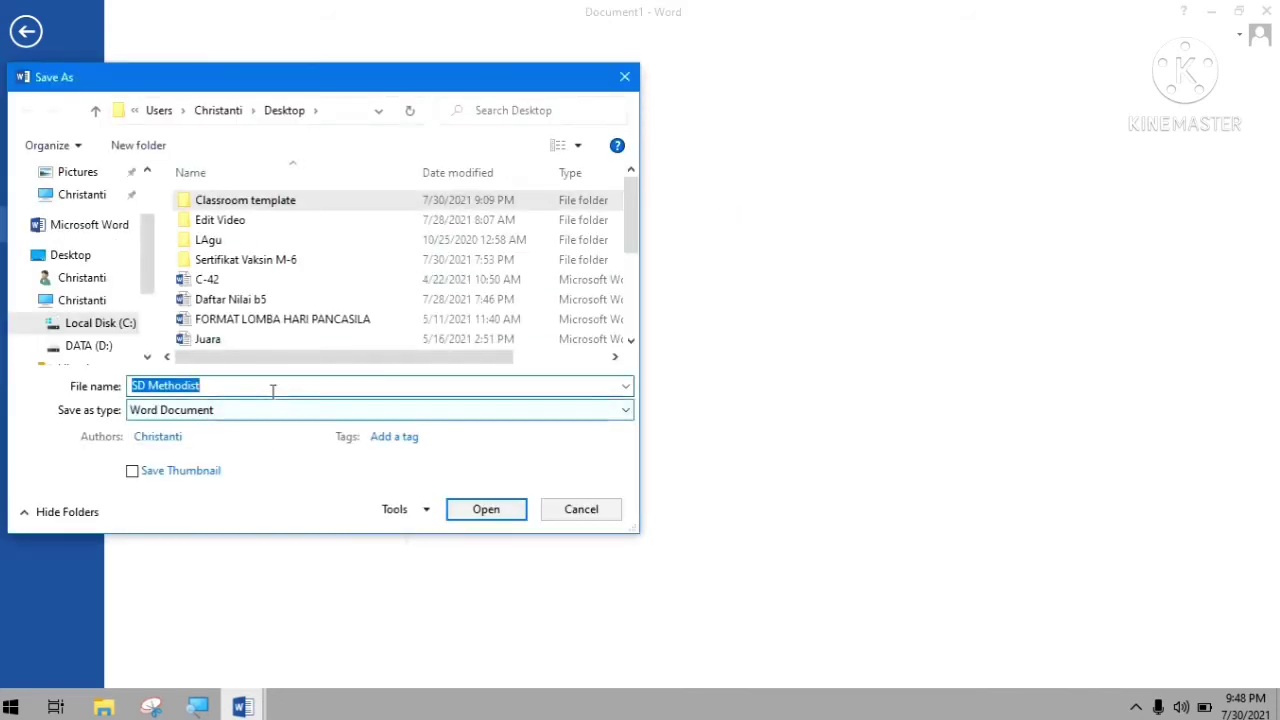
left_click(273, 390)
key("BackSpace")
key("BackSpace")
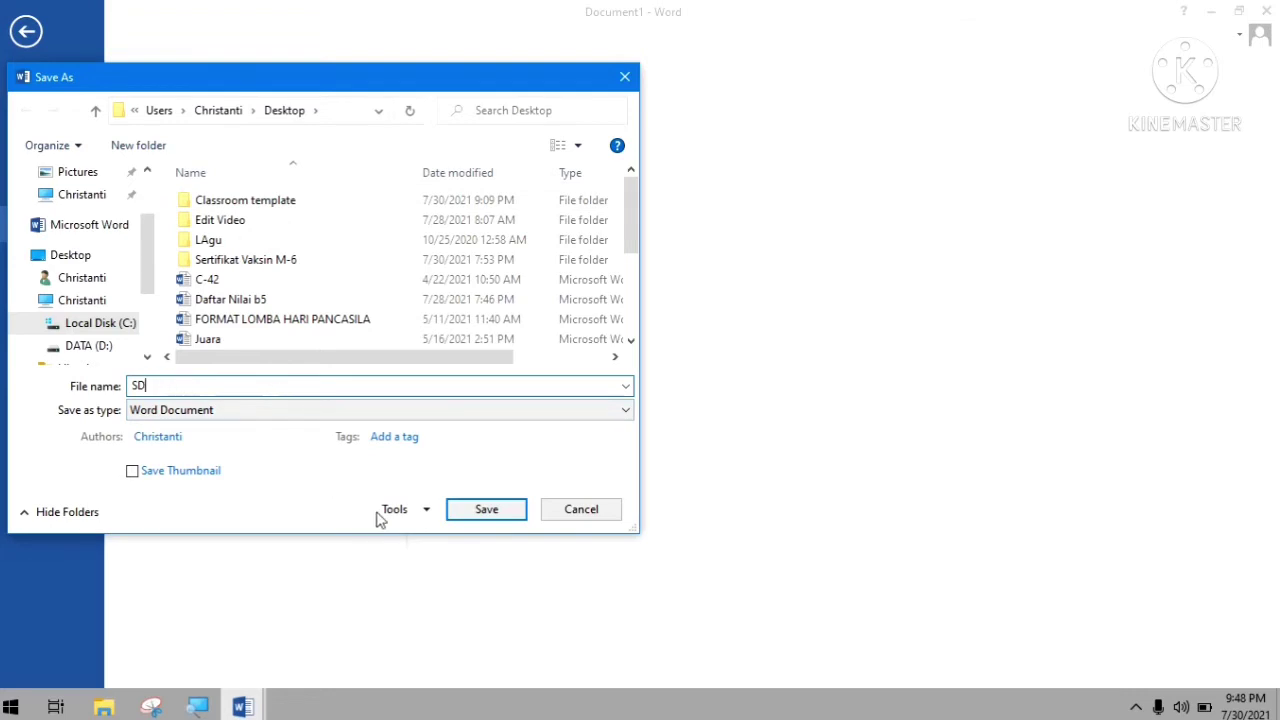
left_click(484, 511)
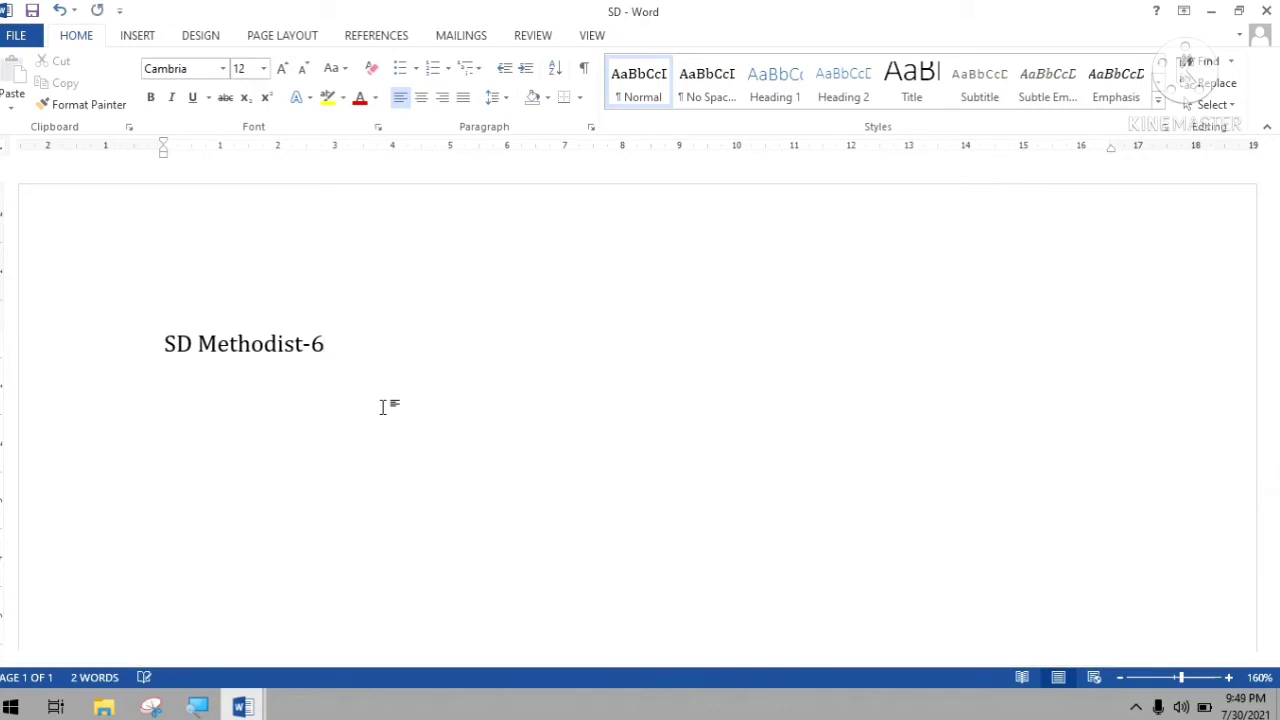
- Add the school's street address on the line below "SD Methodist-6" and save the document
type("Jl. Binjai Km")
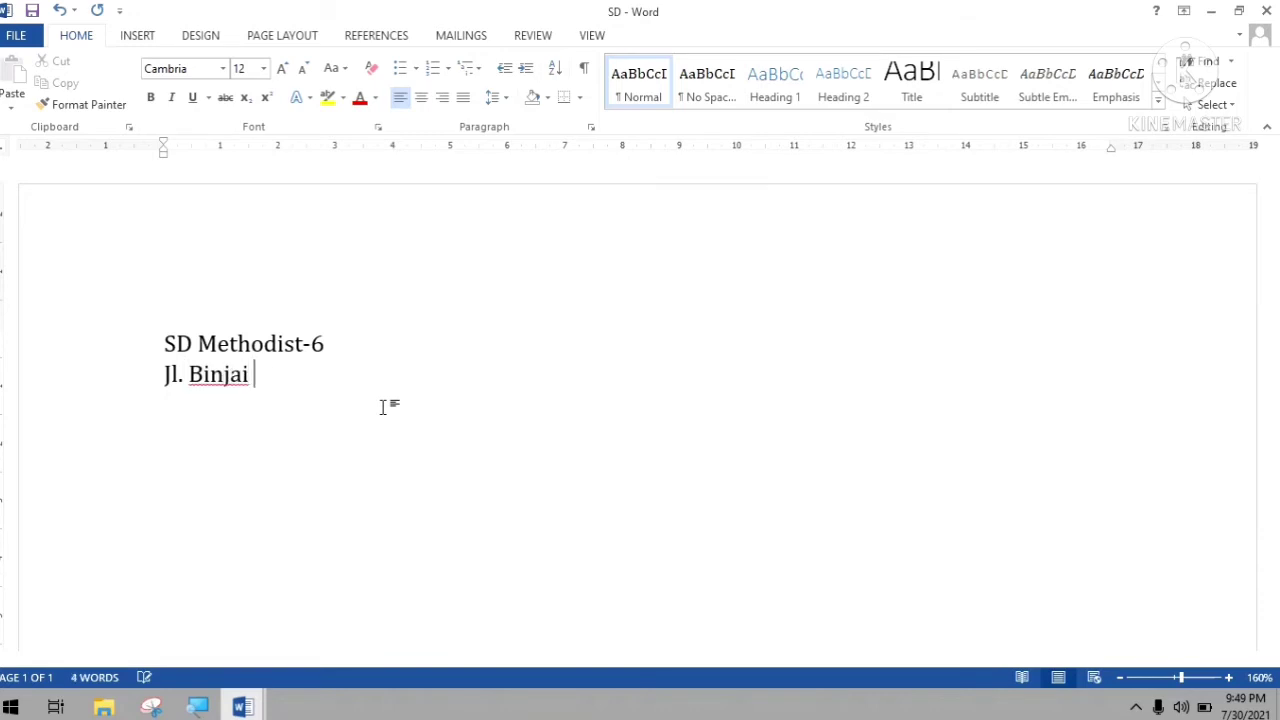
type(" 7,8")
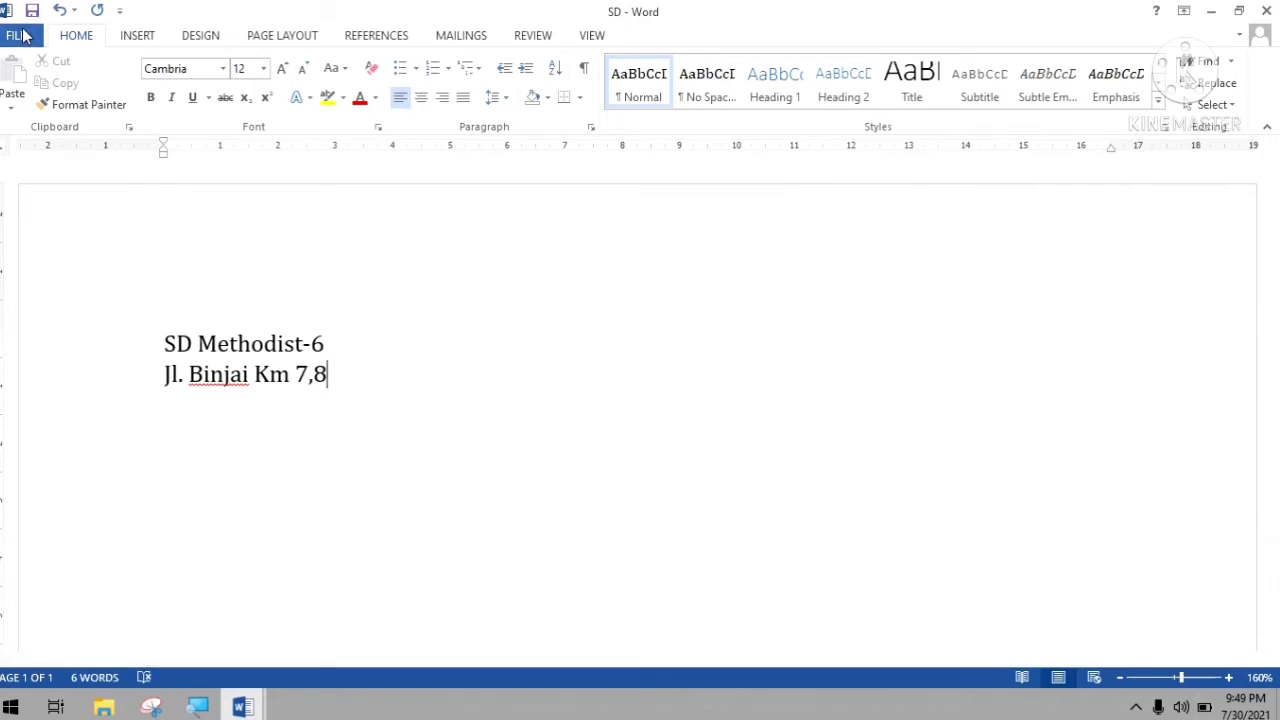
left_click(16, 35)
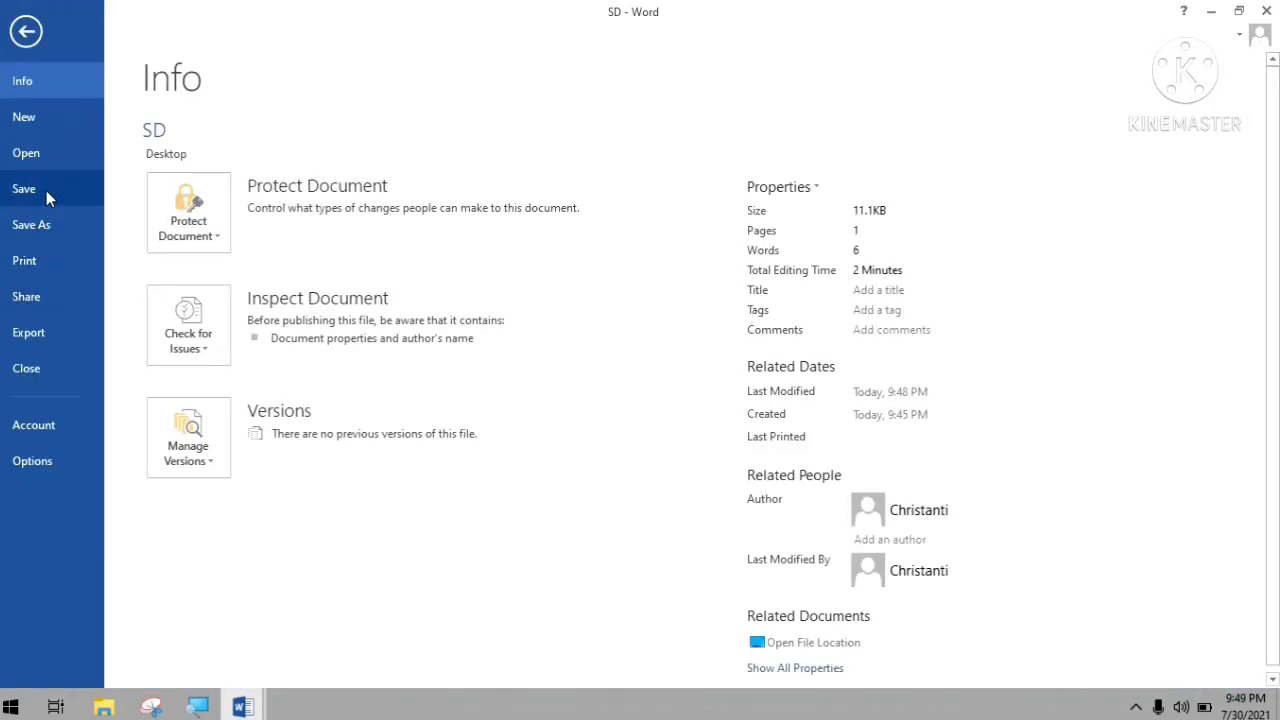
left_click(46, 190)
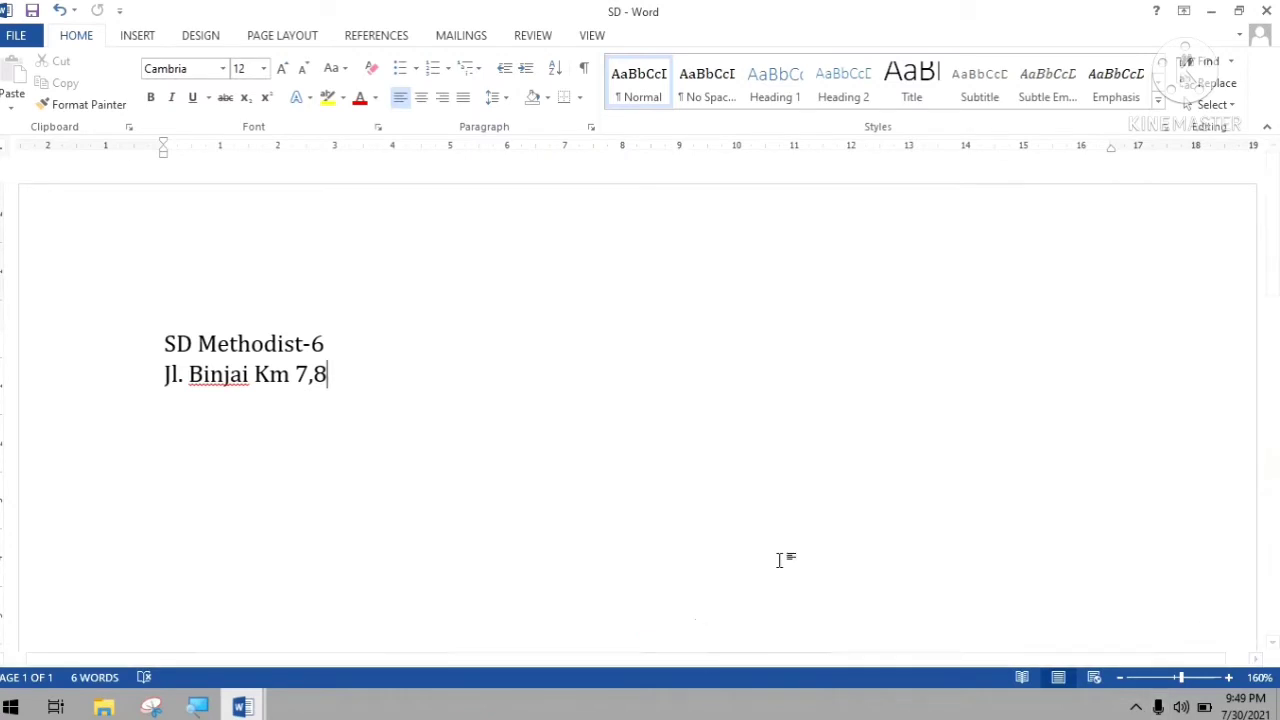
- Add a trailing space after the street address and save the document again under its existing name
left_click(16, 36)
left_click(24, 190)
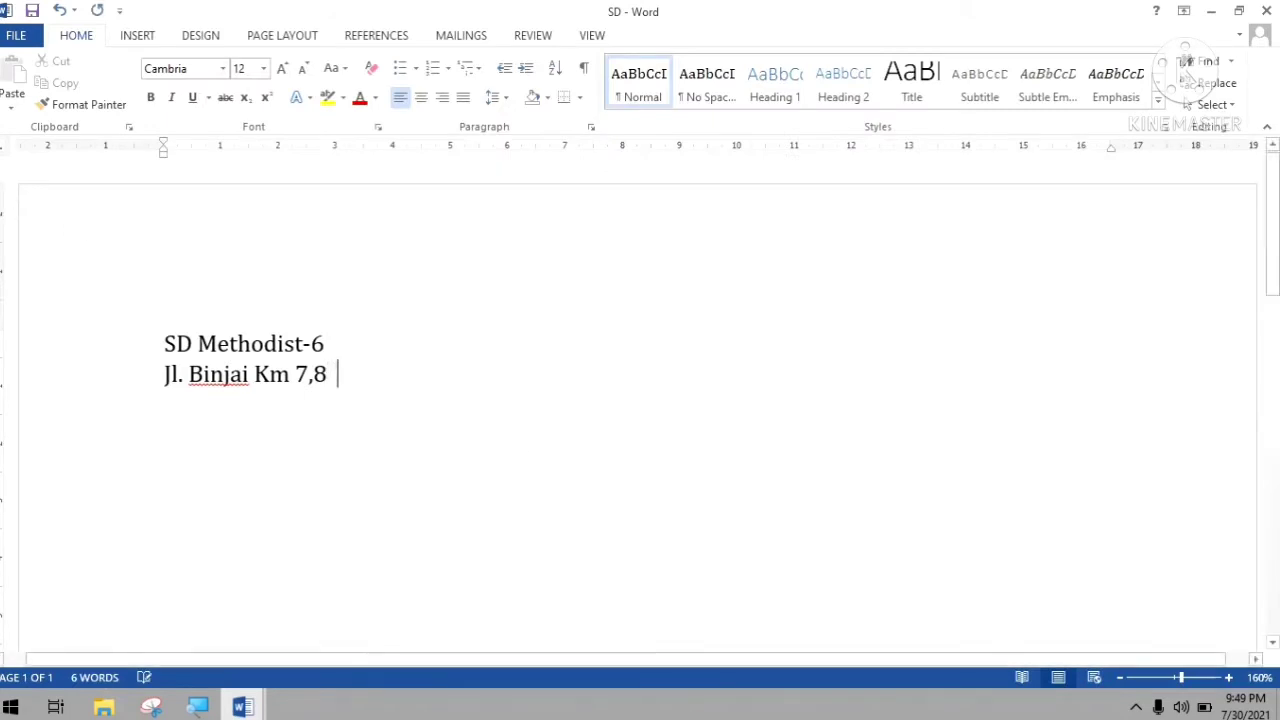
left_click(16, 35)
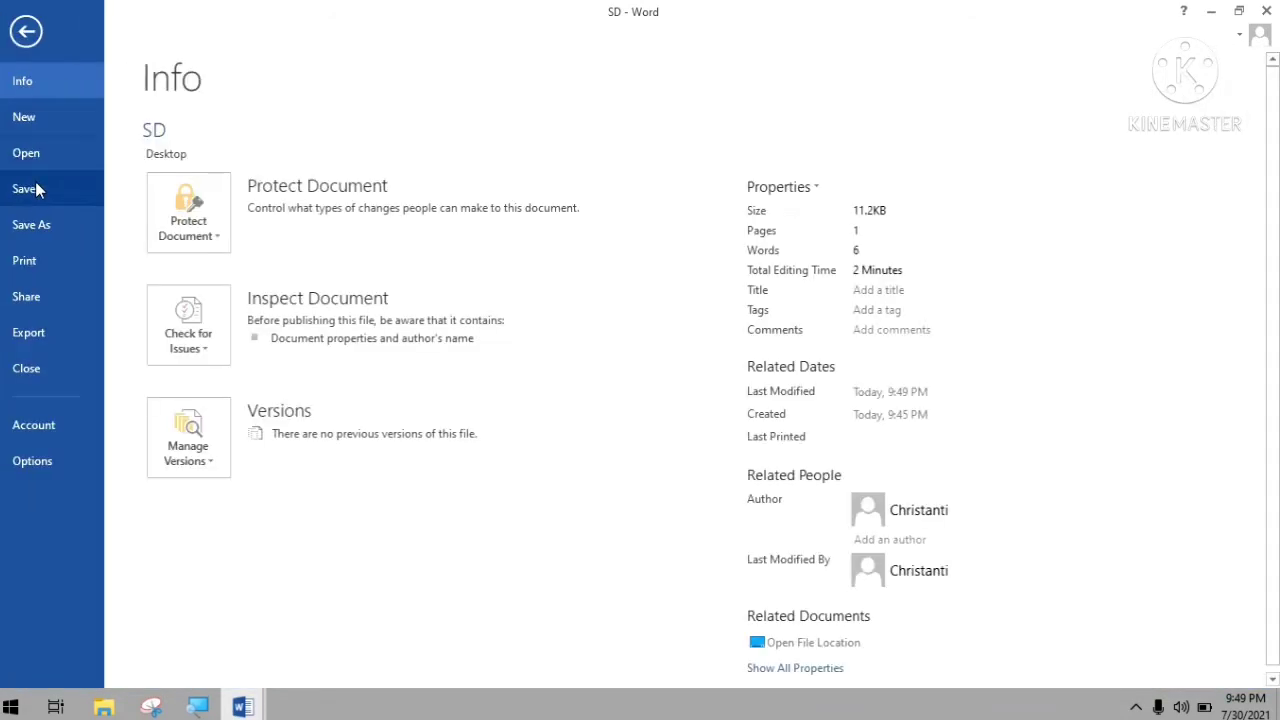
left_click(34, 193)
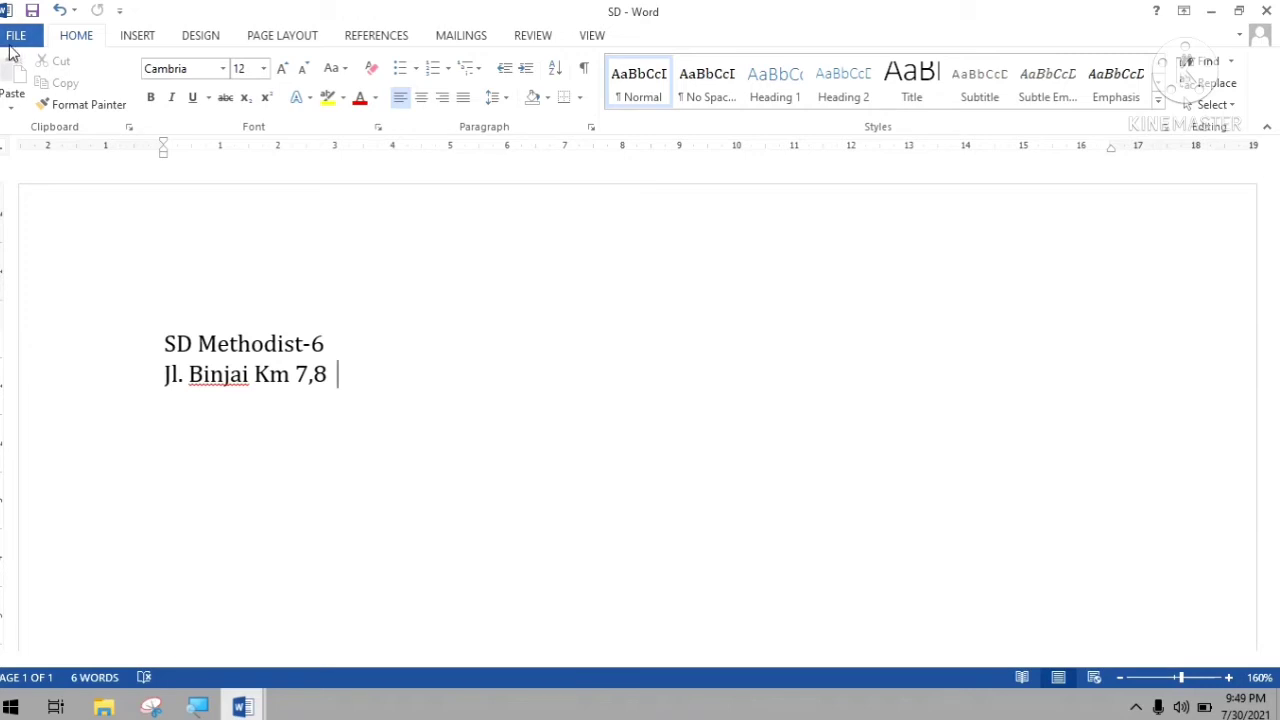
- Save a copy of the document to the Desktop with Save As, naming it Sekolah Dasar
left_click(12, 40)
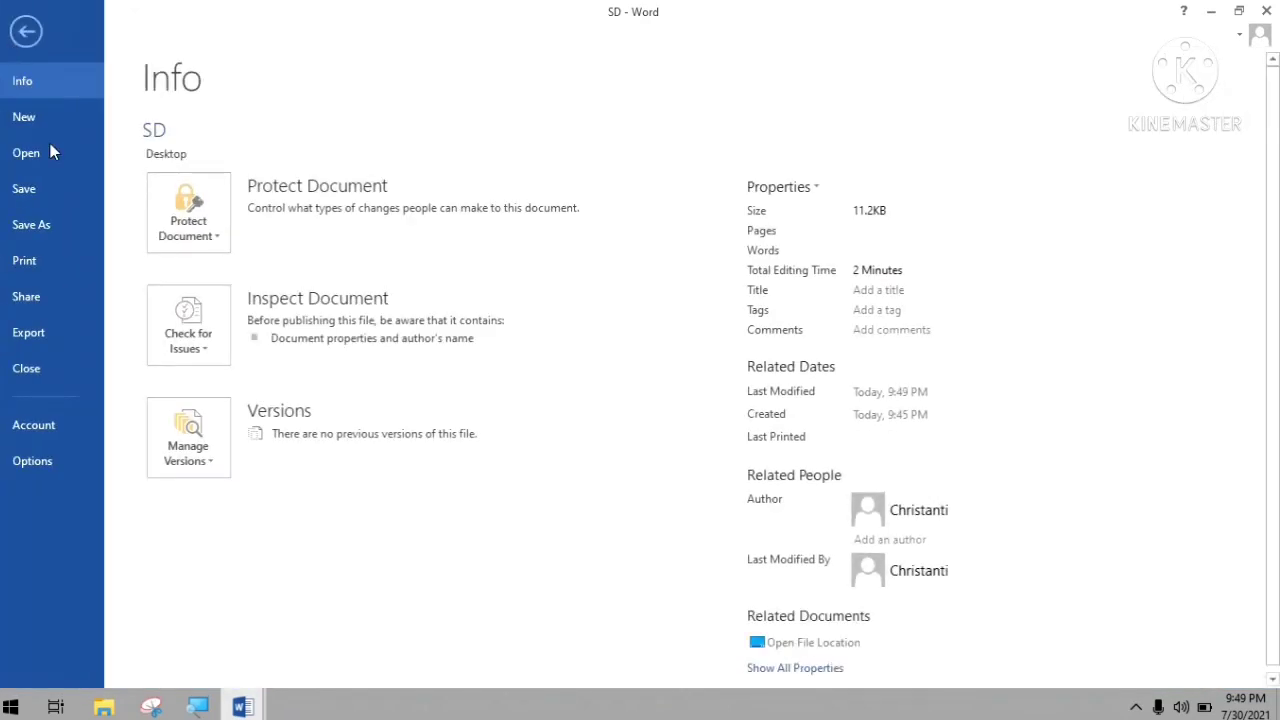
left_click(47, 232)
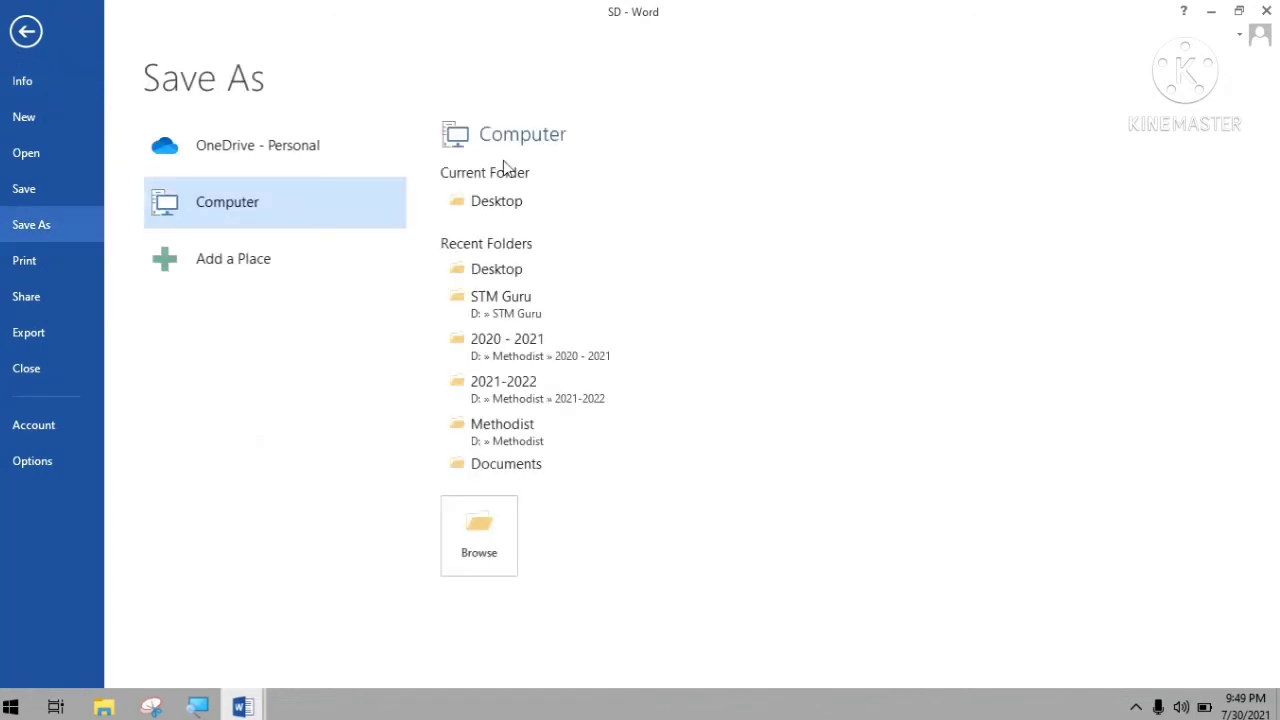
left_click(494, 204)
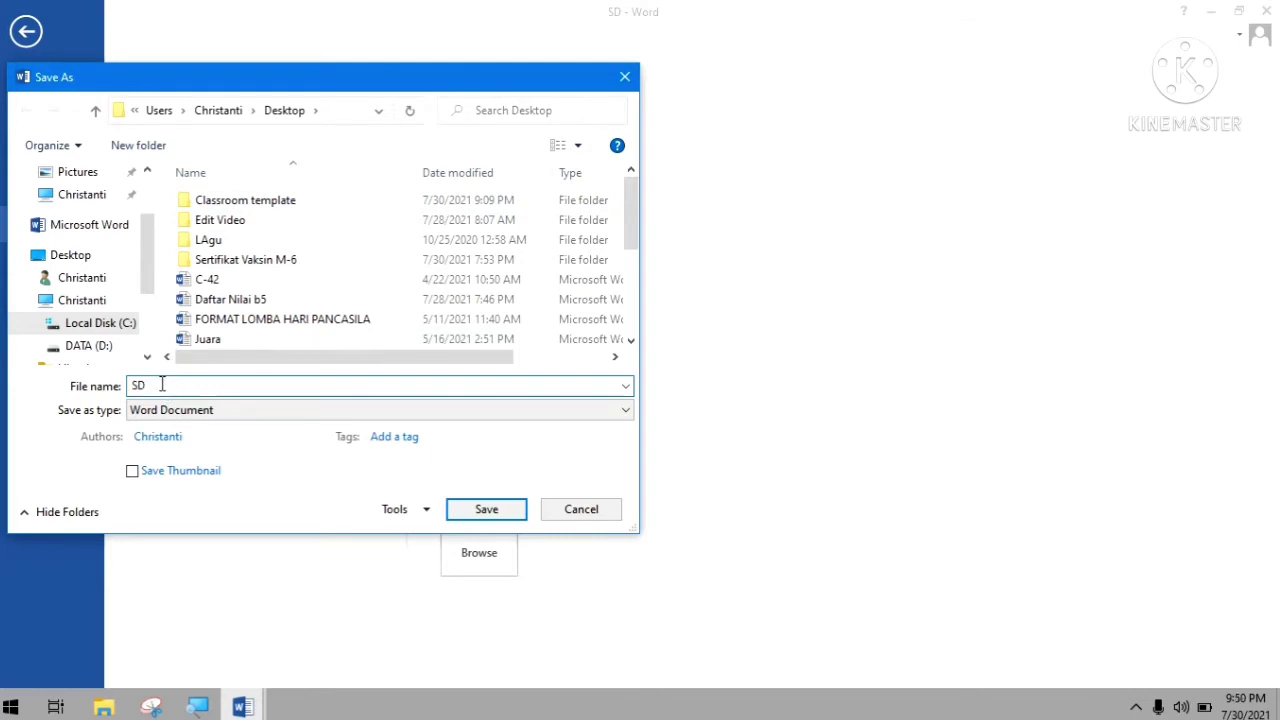
key("BackSpace")
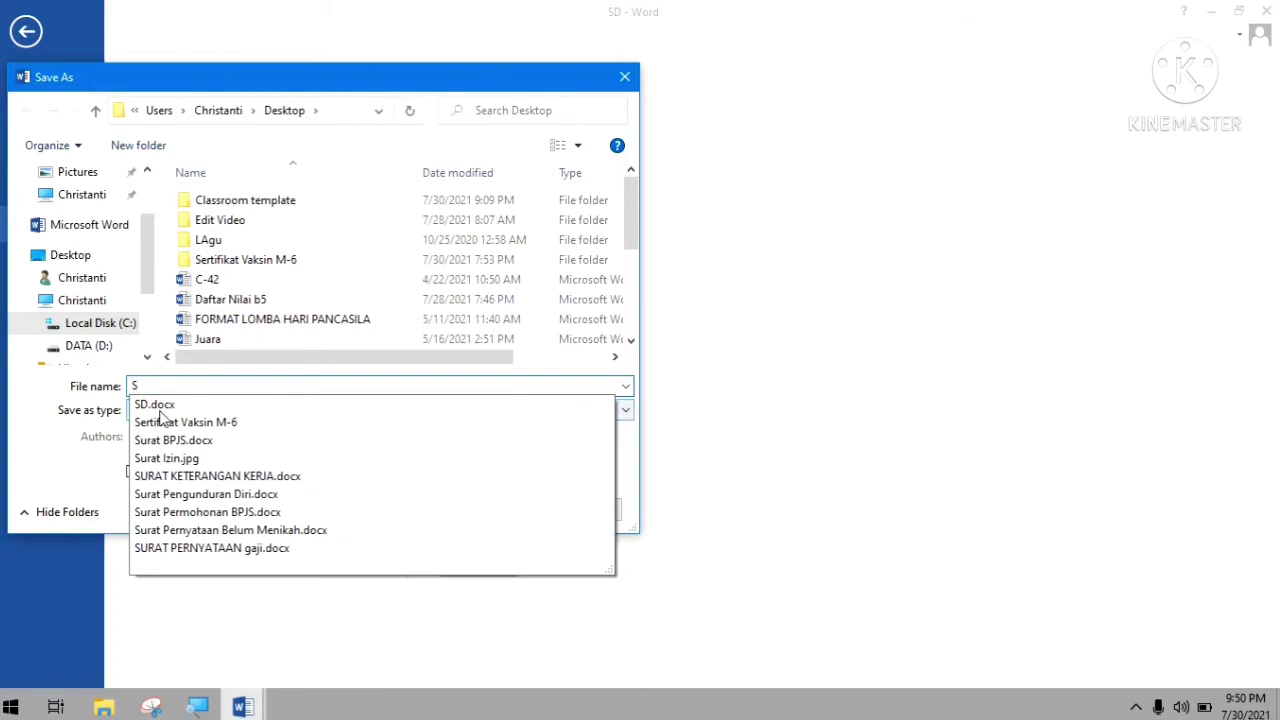
type("ekolah Dasar")
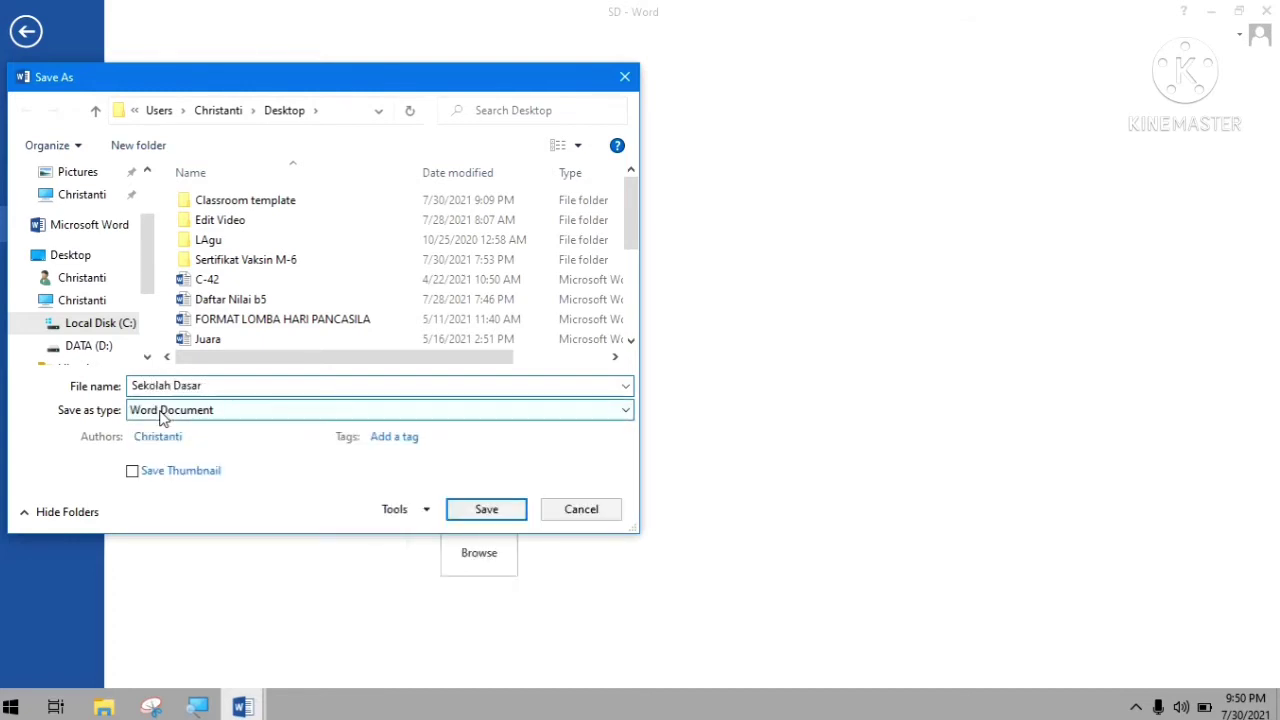
key("Return")
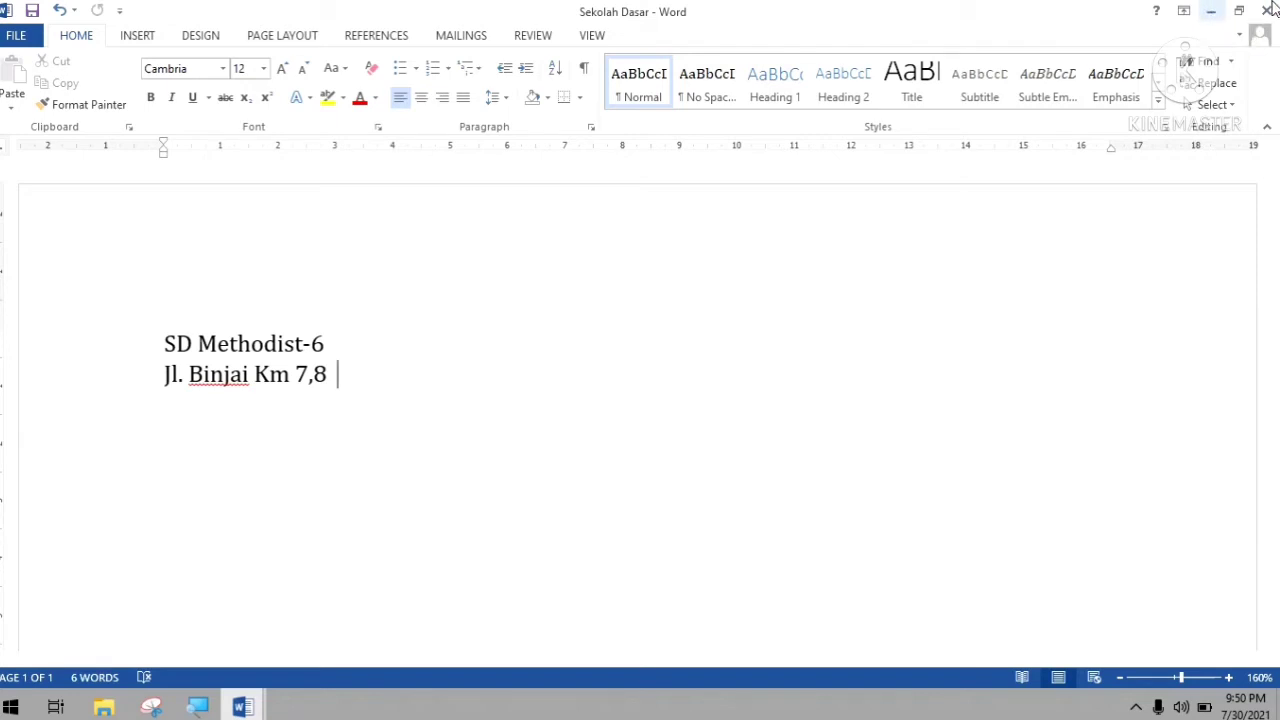
- View the recent documents list for the two saved files and return to the document
left_click(12, 35)
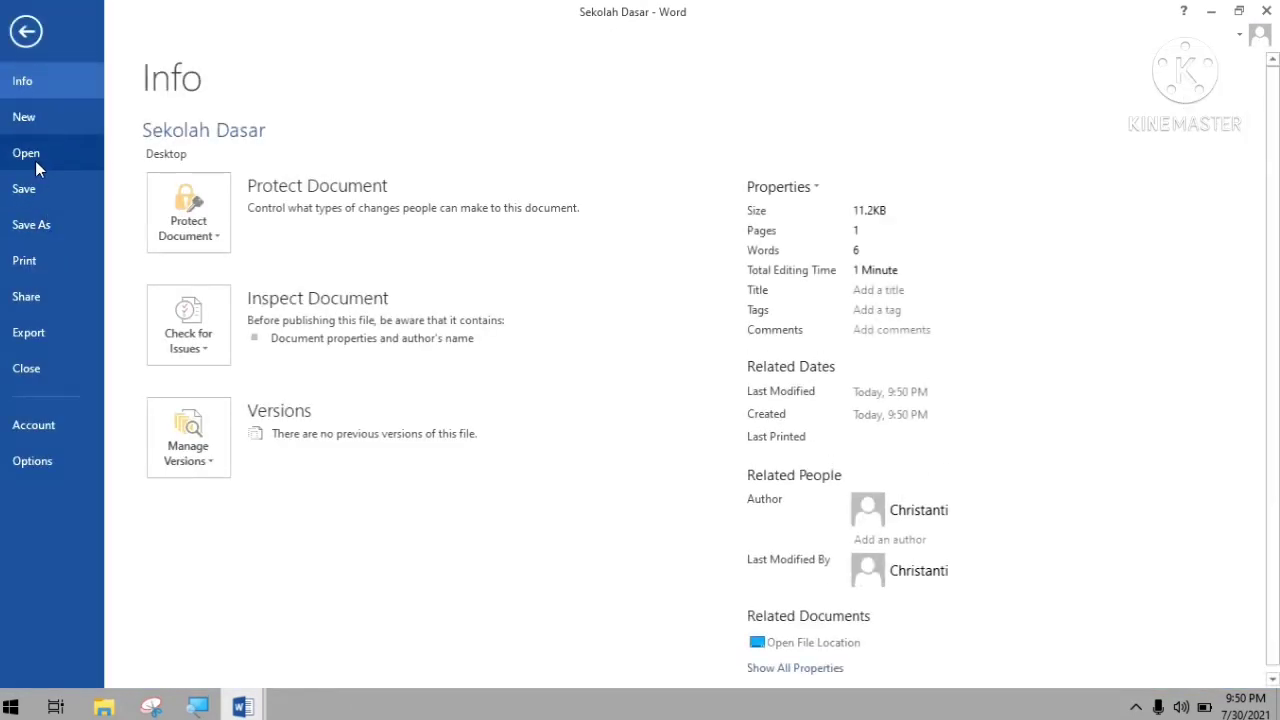
left_click(35, 161)
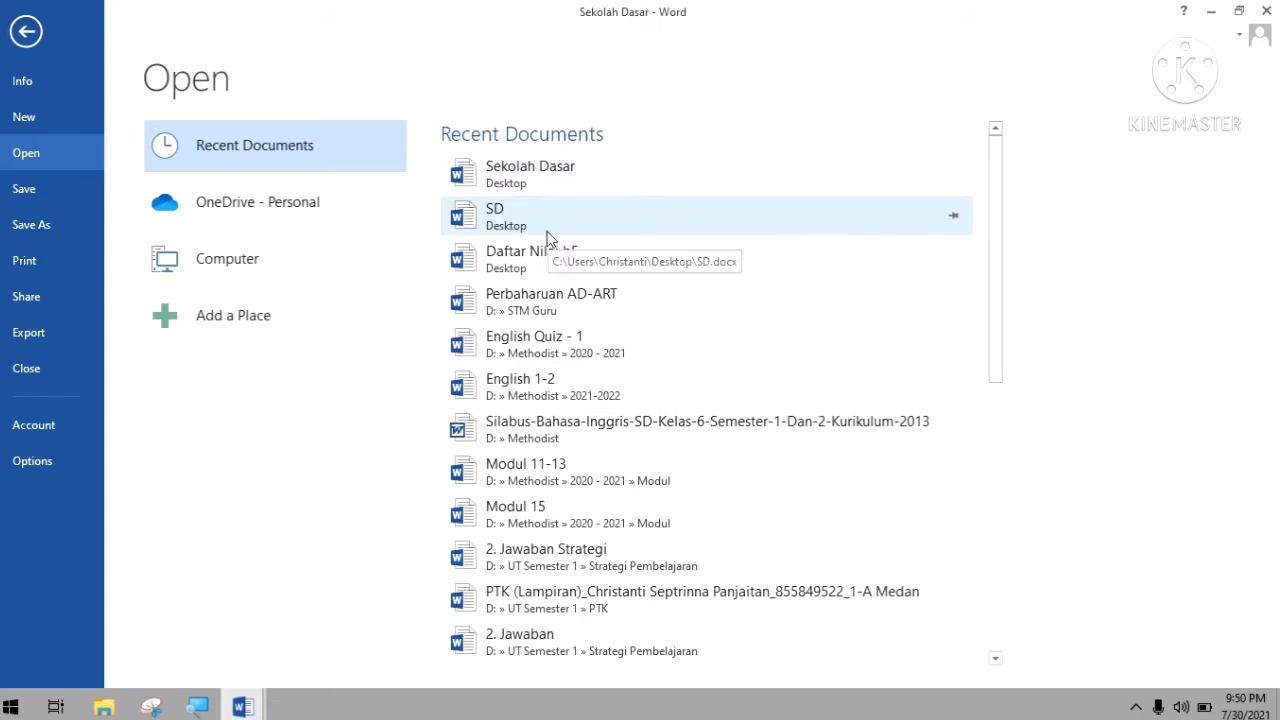
left_click(24, 33)
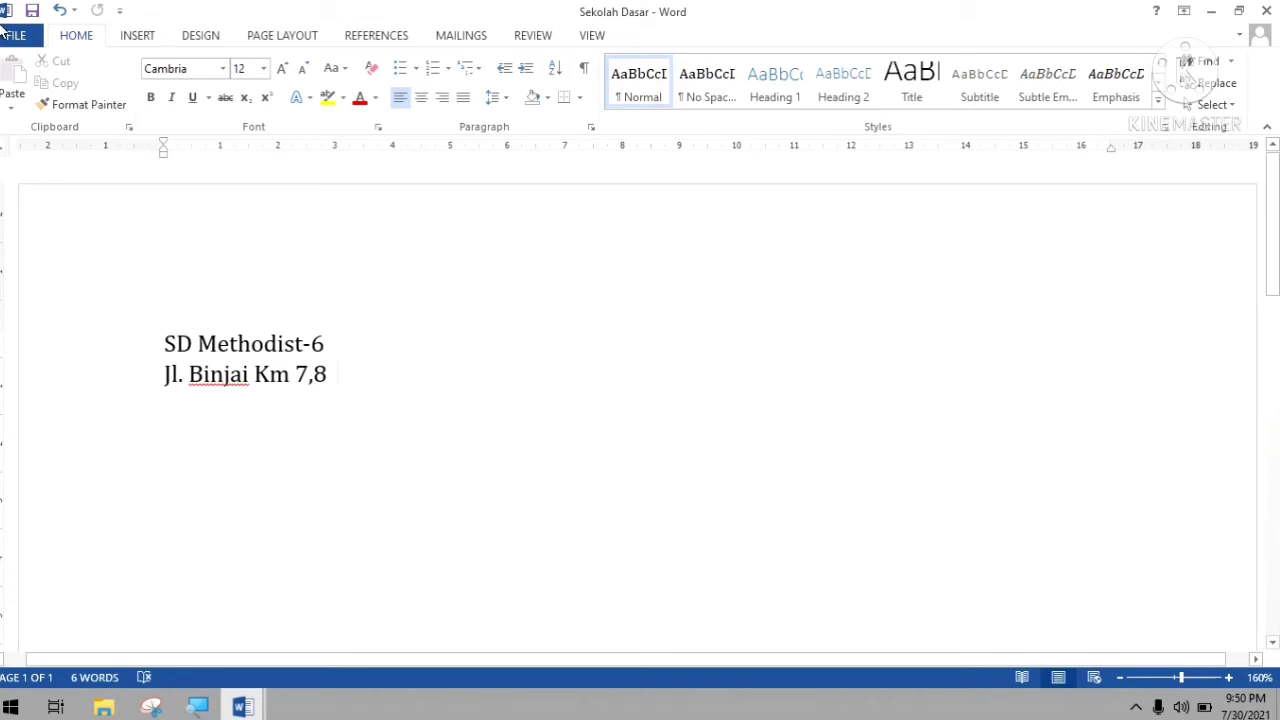
left_click(4, 12)
left_click(410, 15)
- Open the SD document from the recent documents list
left_click(17, 36)
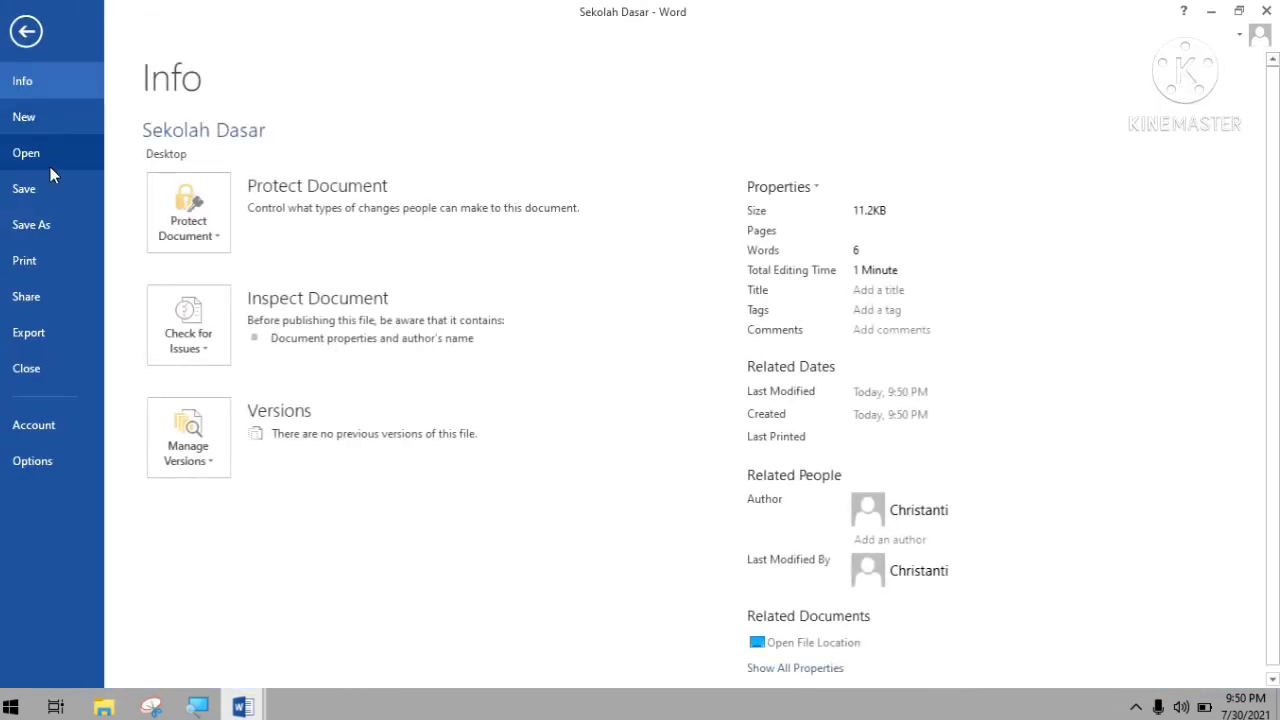
left_click(50, 162)
left_click(538, 223)
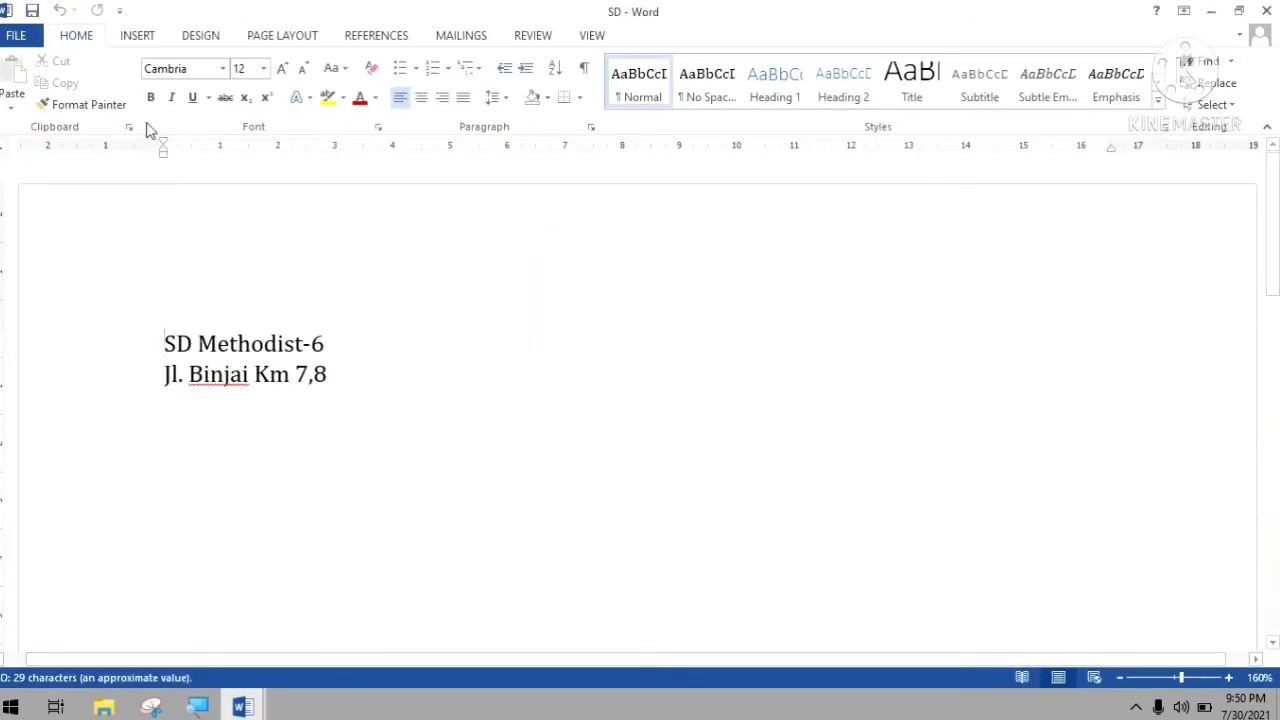
- Close the blank Document2 and Document3 windows and bring the SD document to the front
mouse_move(258, 708)
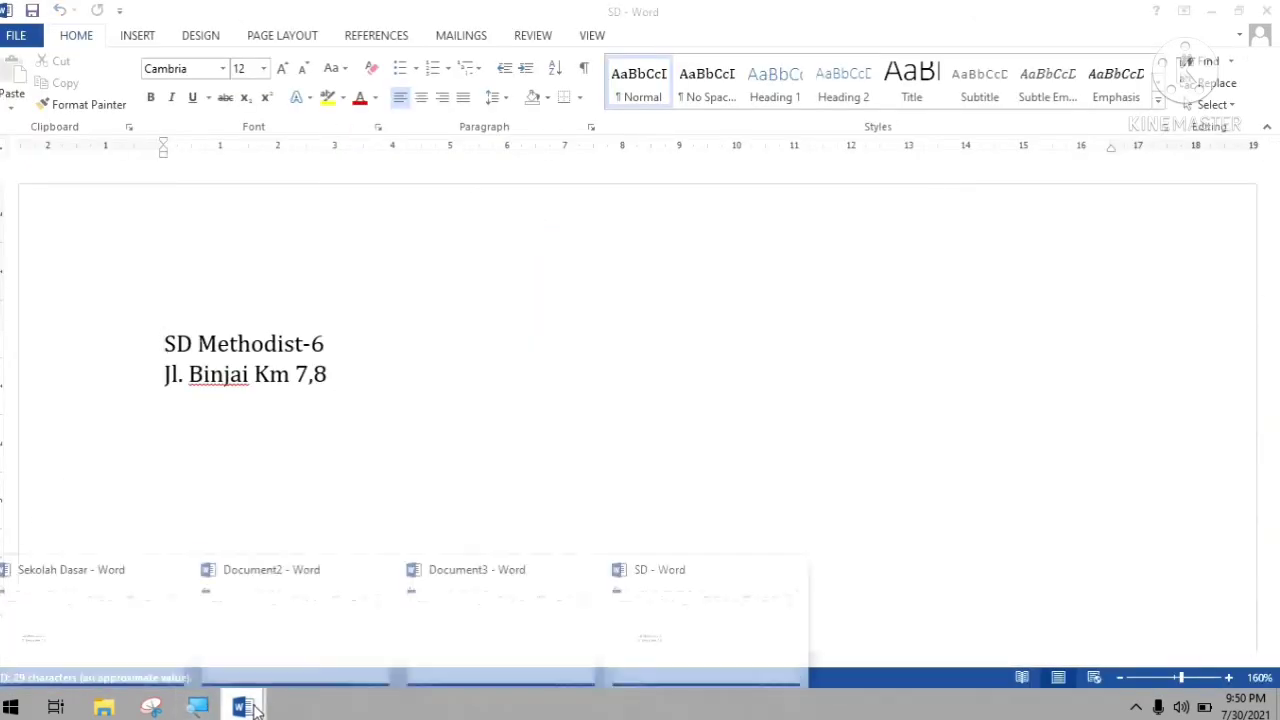
left_click(386, 566)
left_click(394, 574)
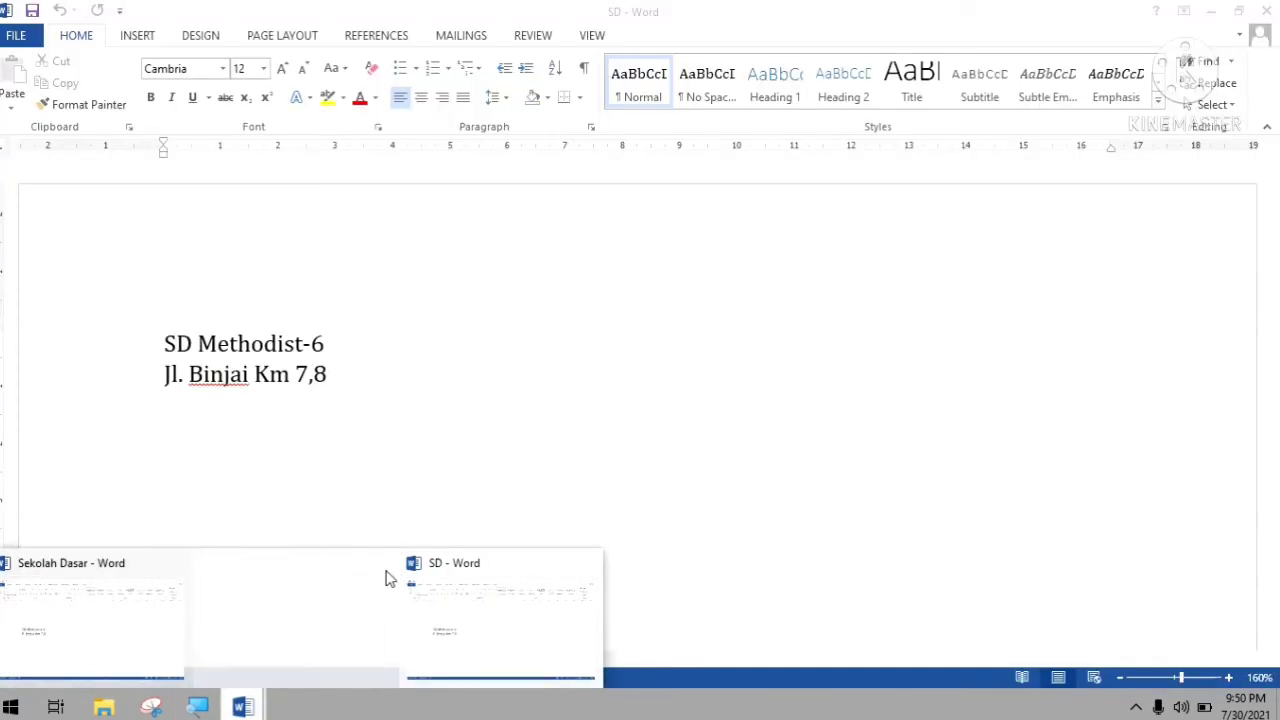
left_click(324, 640)
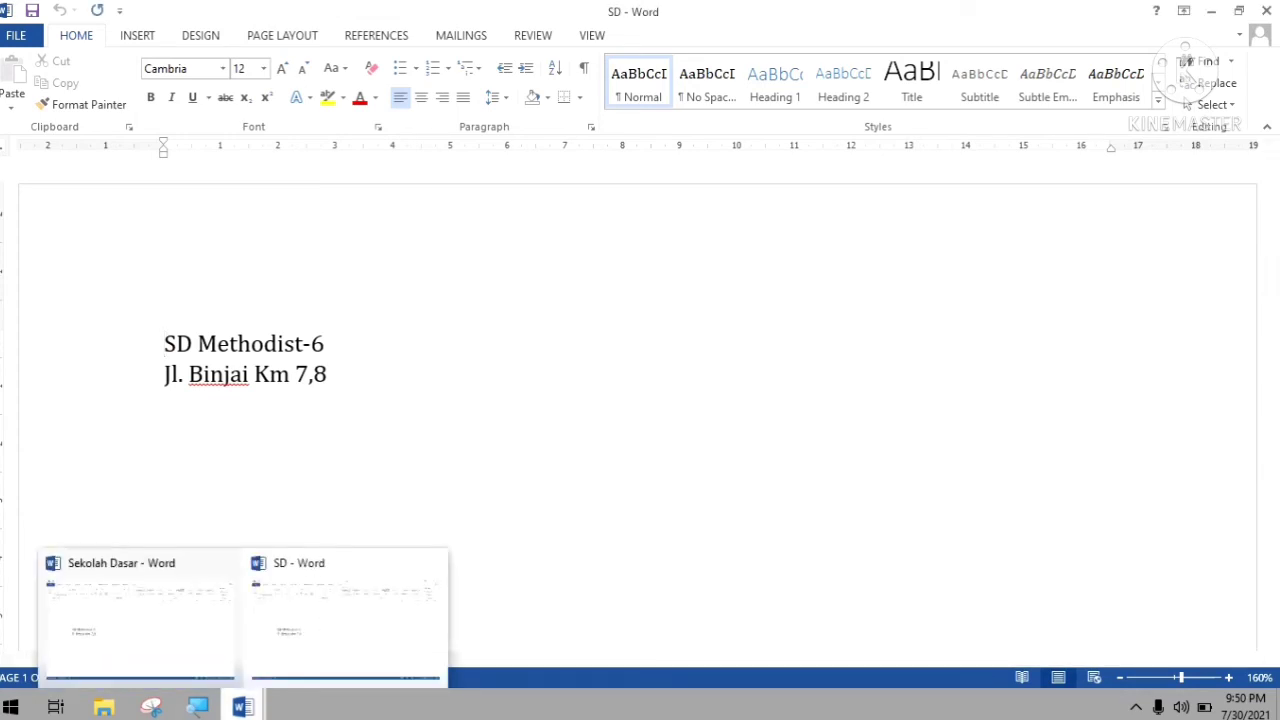
- Compare the Sekolah Dasar and SD documents by switching between them, magnifying the screen to 200% with Magnifier and returning it to 100%
left_click(197, 706)
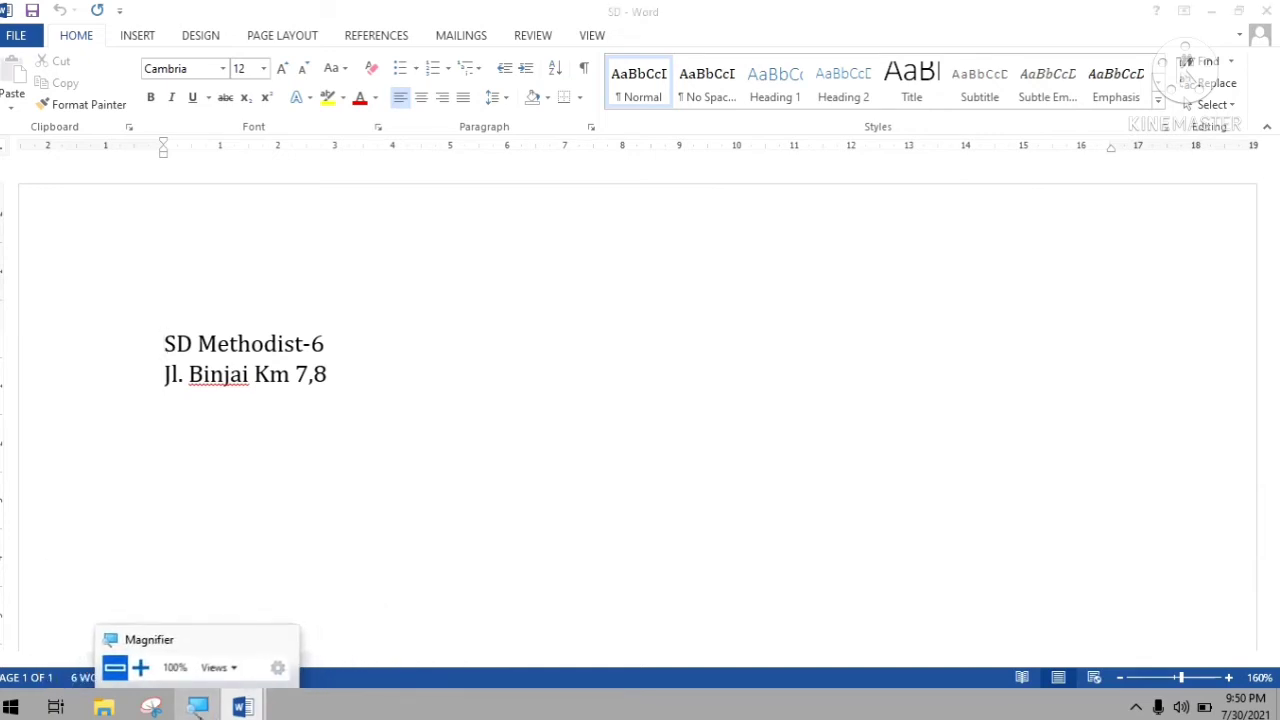
left_click(123, 597)
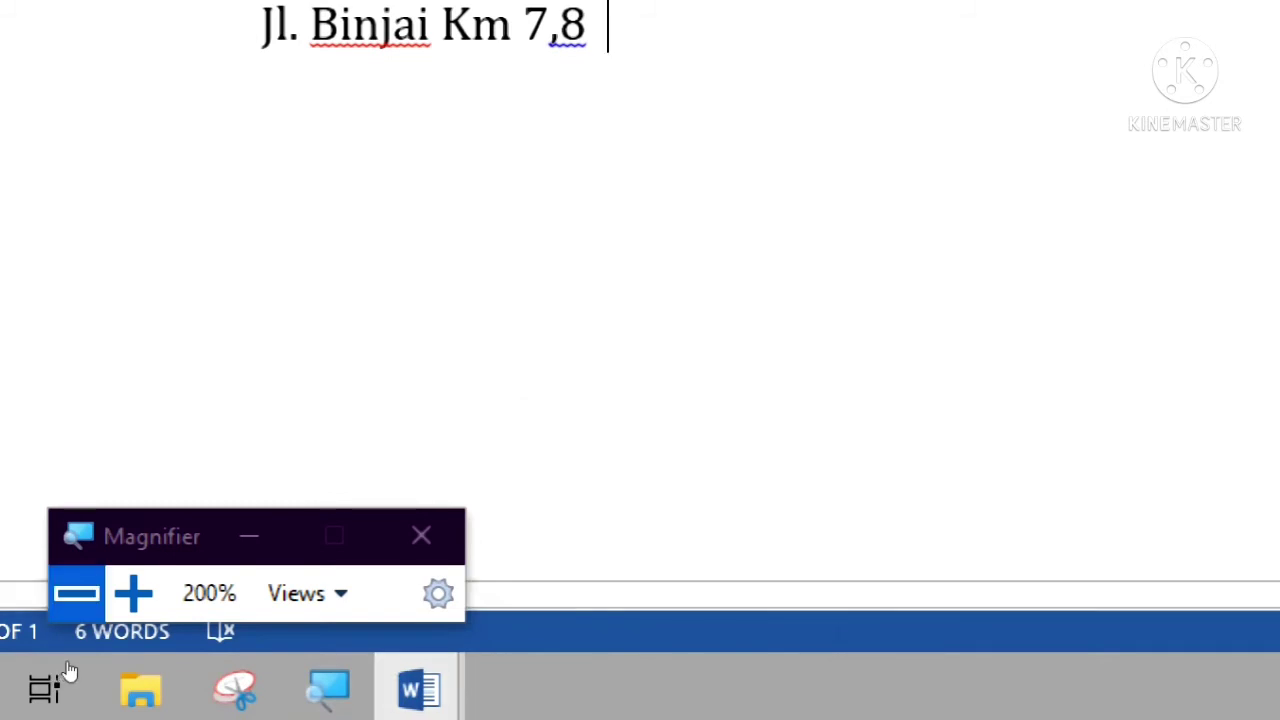
left_click(76, 593)
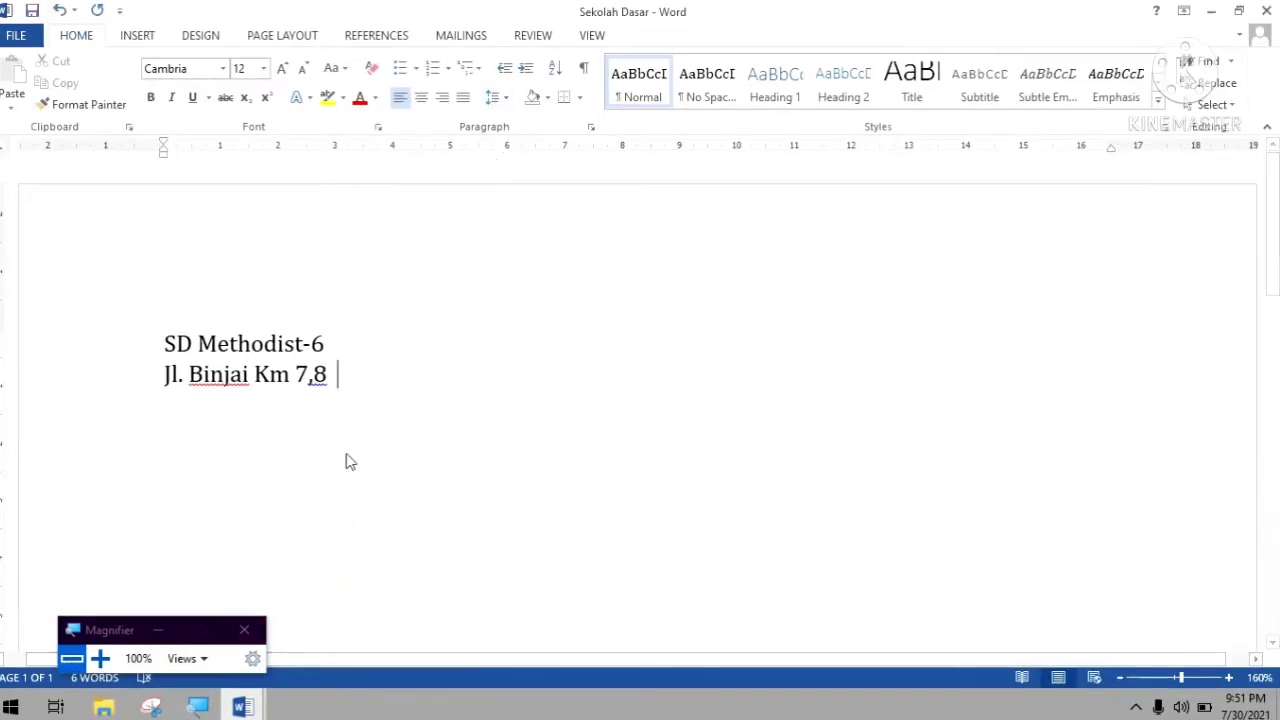
mouse_move(241, 707)
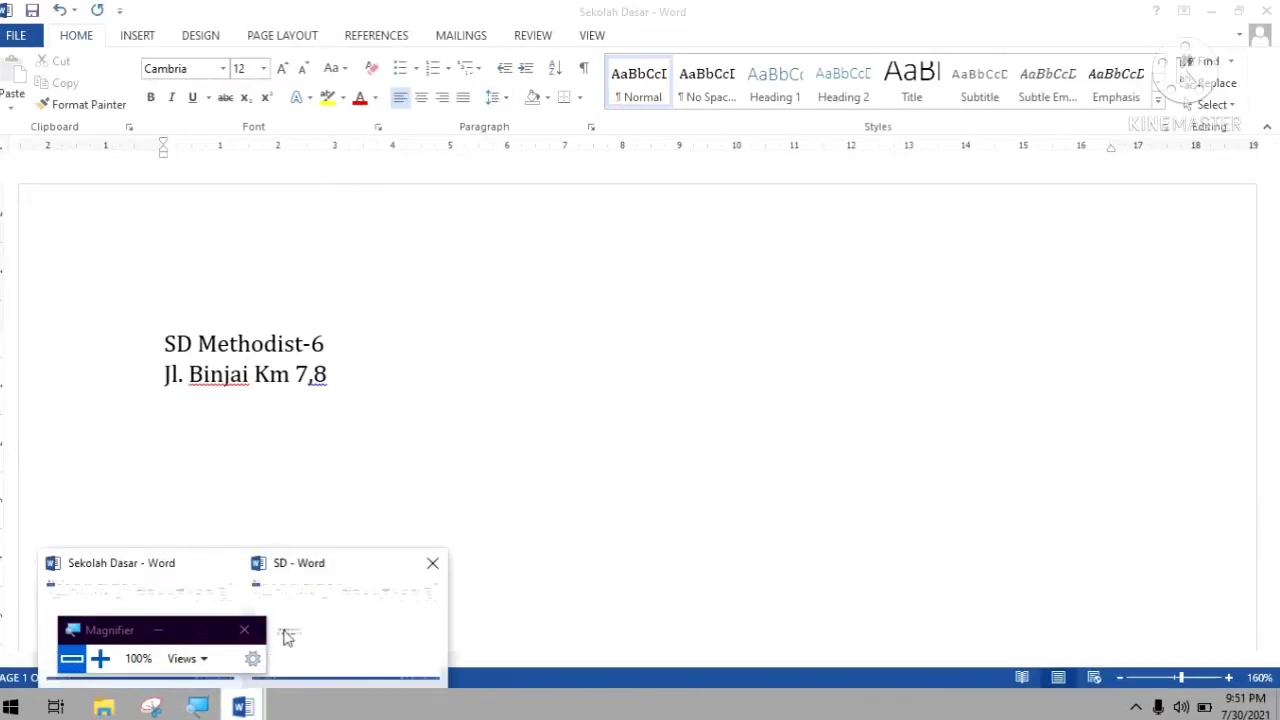
left_click(300, 634)
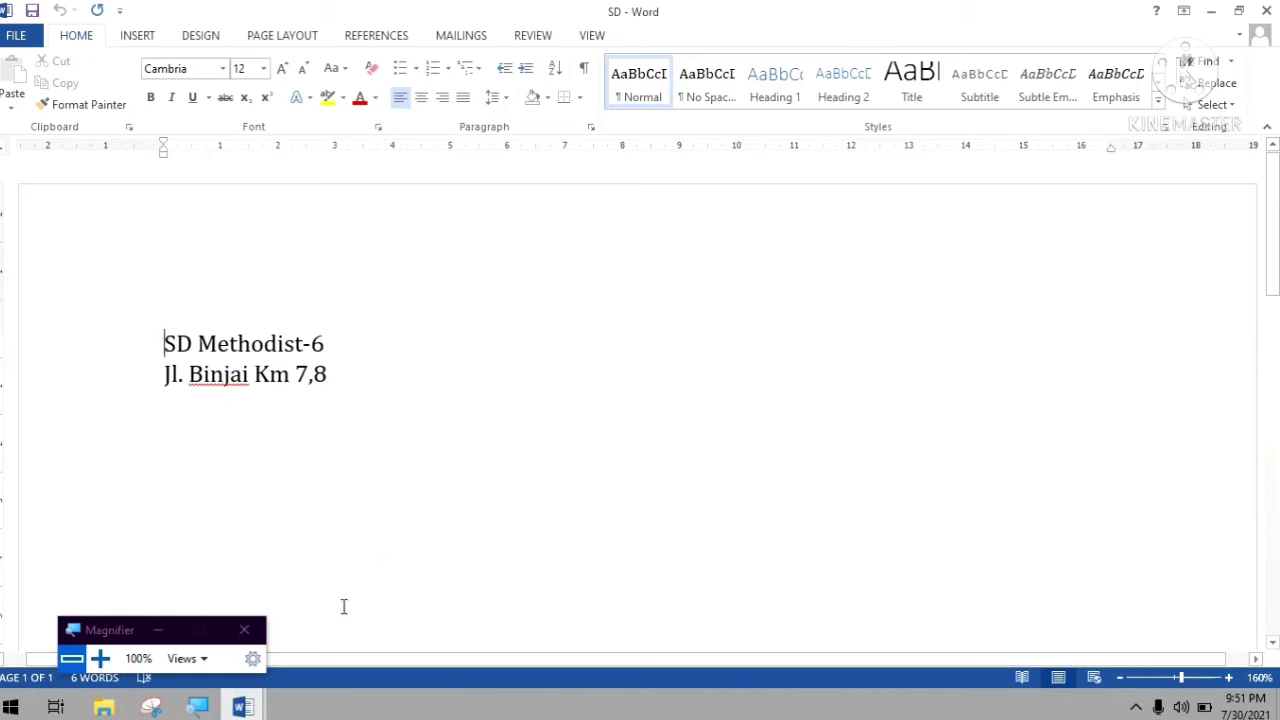
- Close Magnifier, then view the document information and recent documents list of the SD file and return to the document
left_click(249, 633)
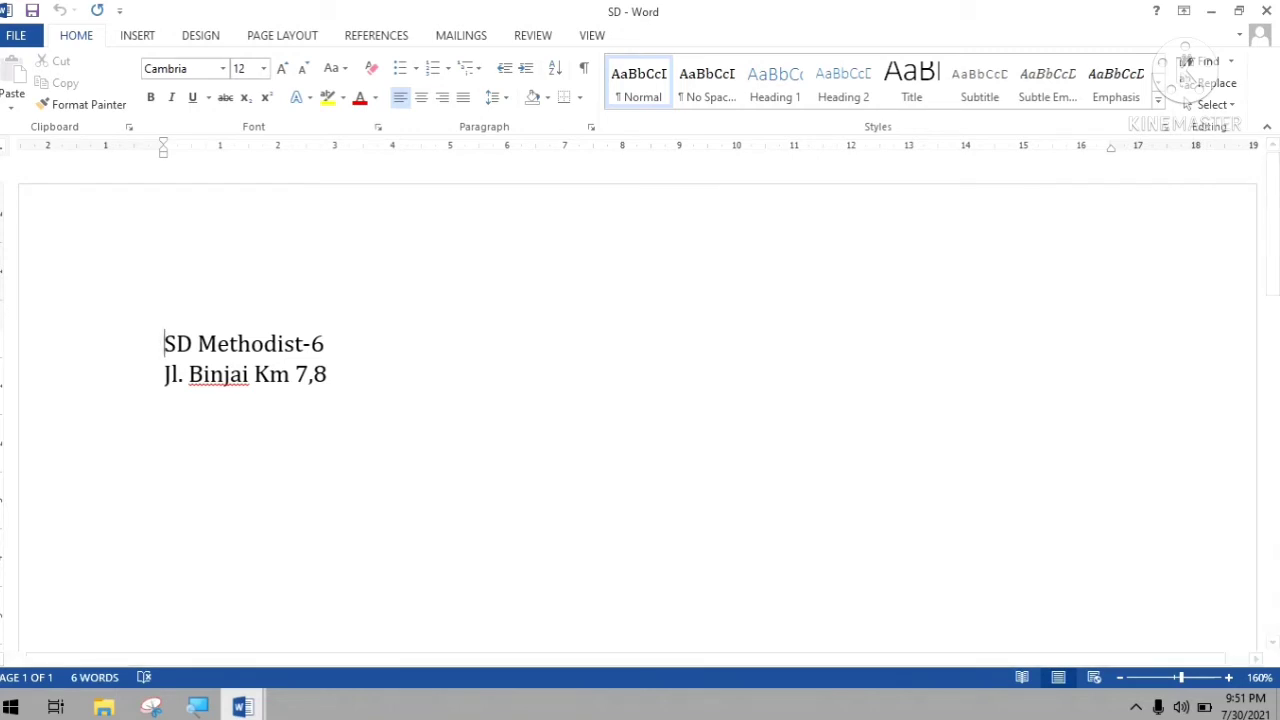
left_click(16, 35)
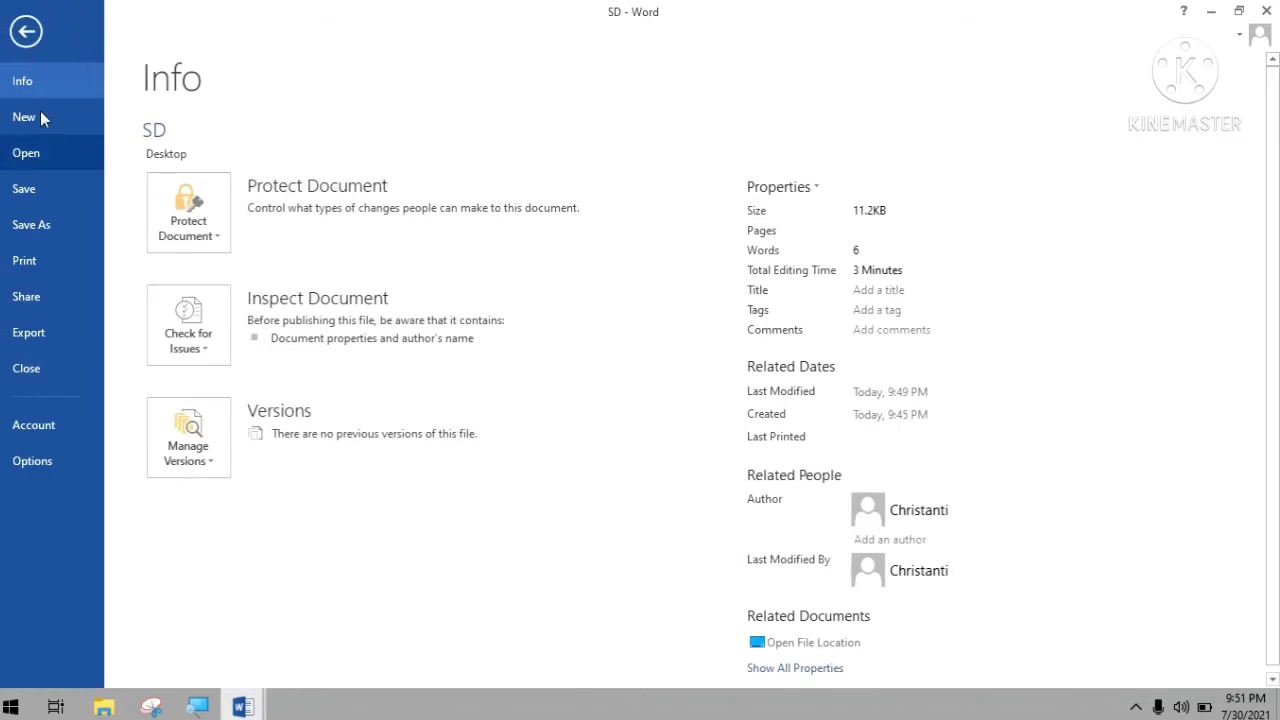
left_click(30, 40)
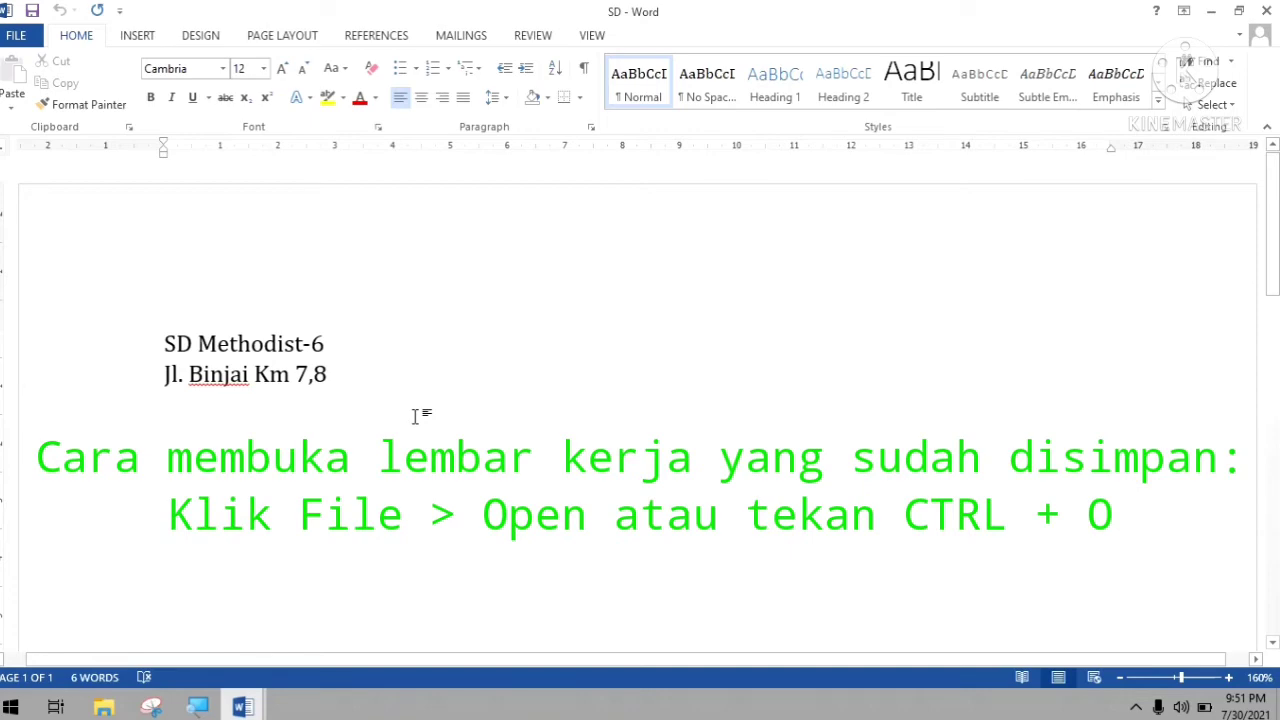
key("ctrl+o")
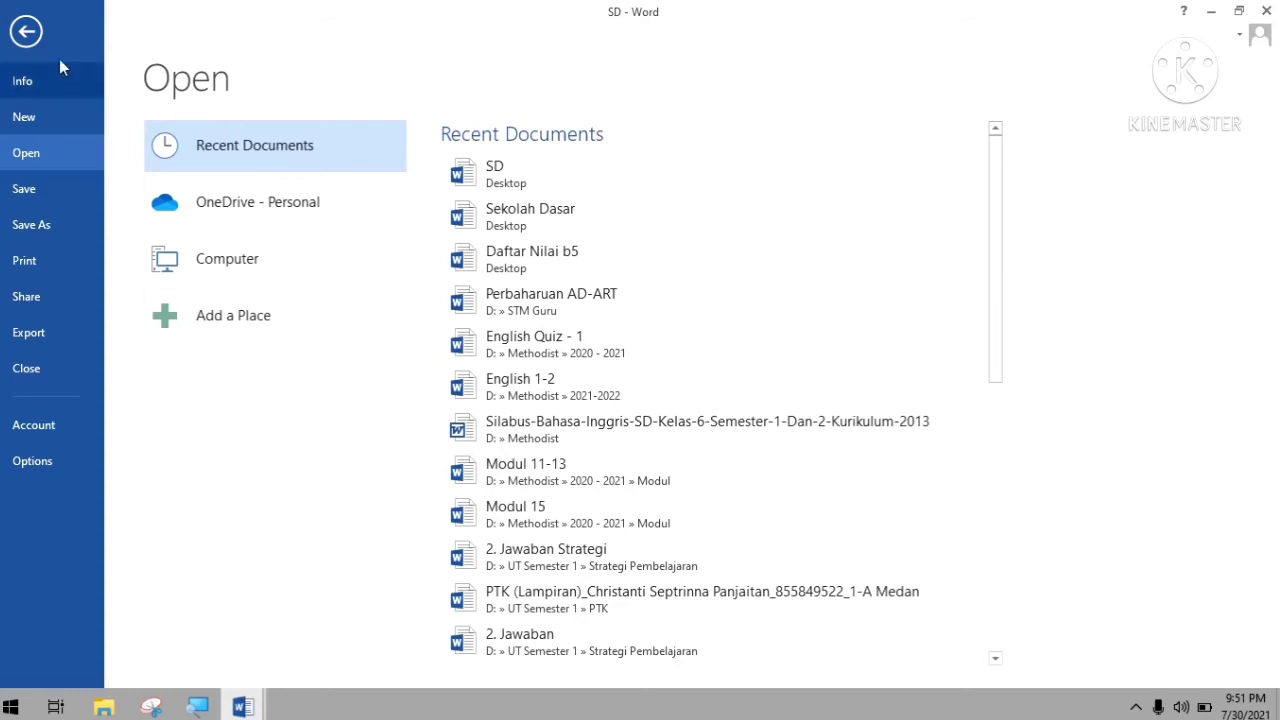
left_click(28, 33)
- Review the SD document's print settings, keeping 1 copy and the HP Deskjet 1510 series printer, and return to the document without printing
left_click(18, 36)
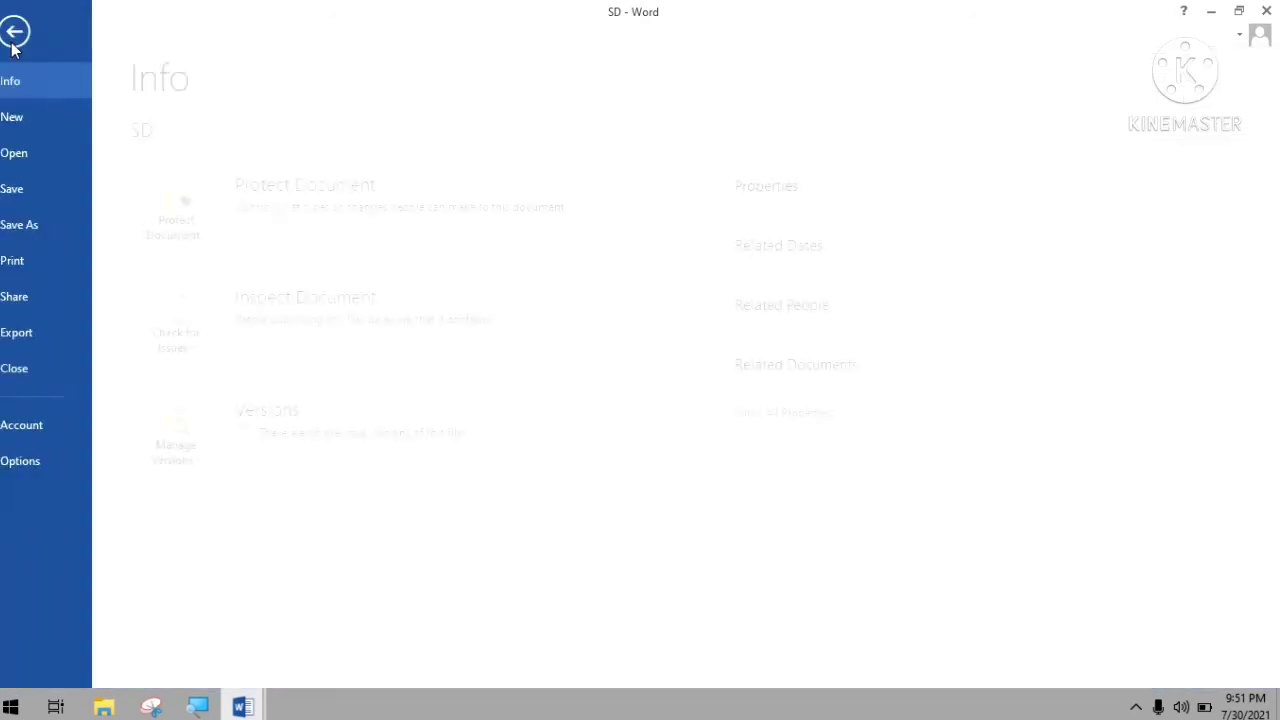
left_click(22, 261)
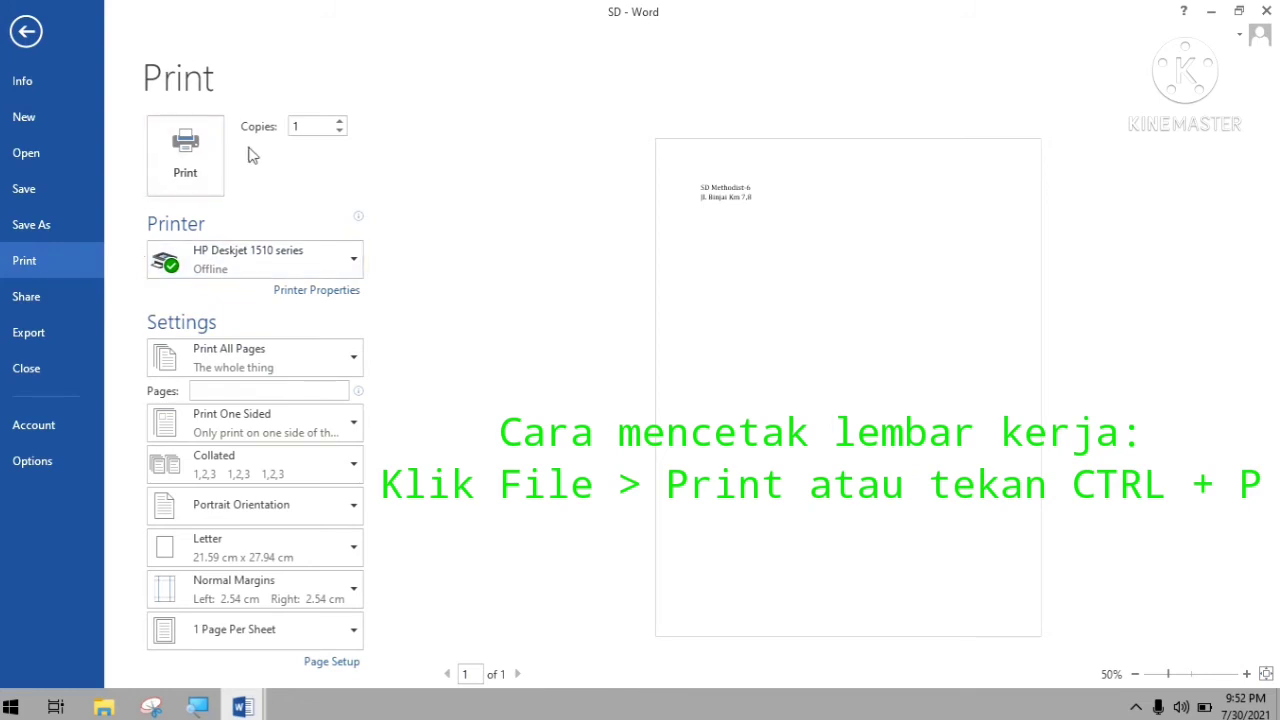
left_click(339, 121)
left_click(339, 130)
left_click(312, 270)
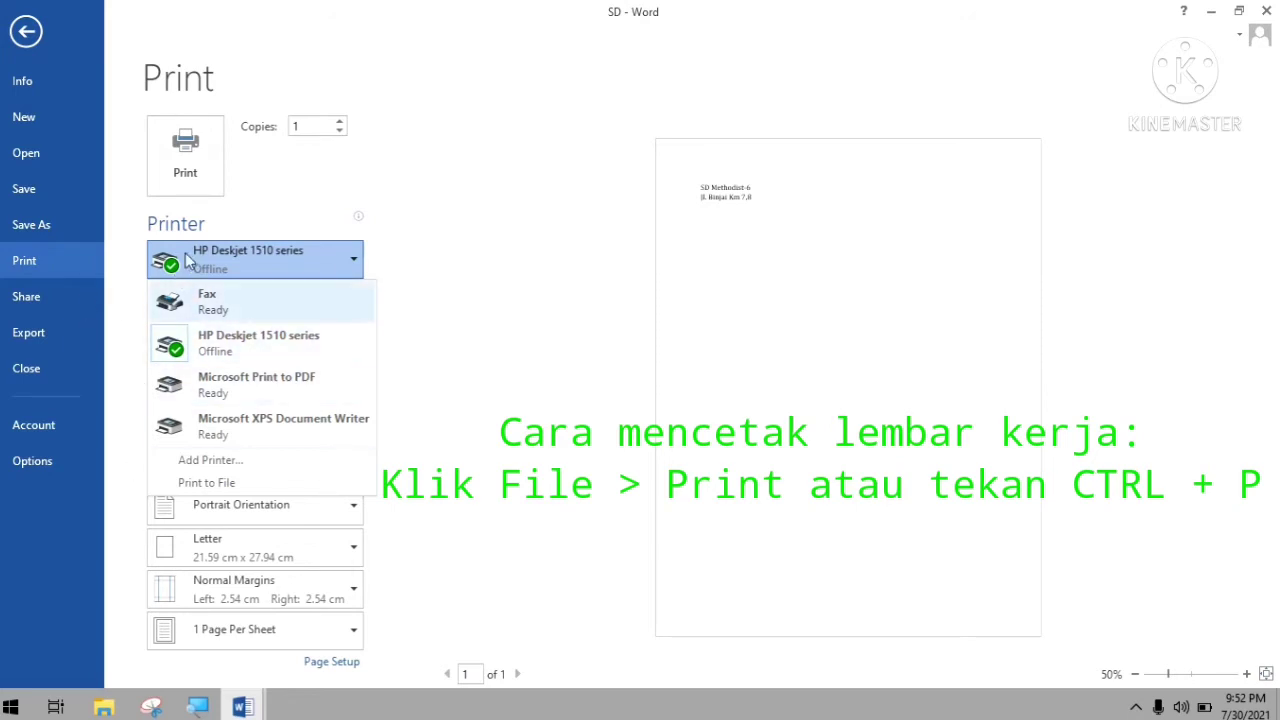
left_click(210, 343)
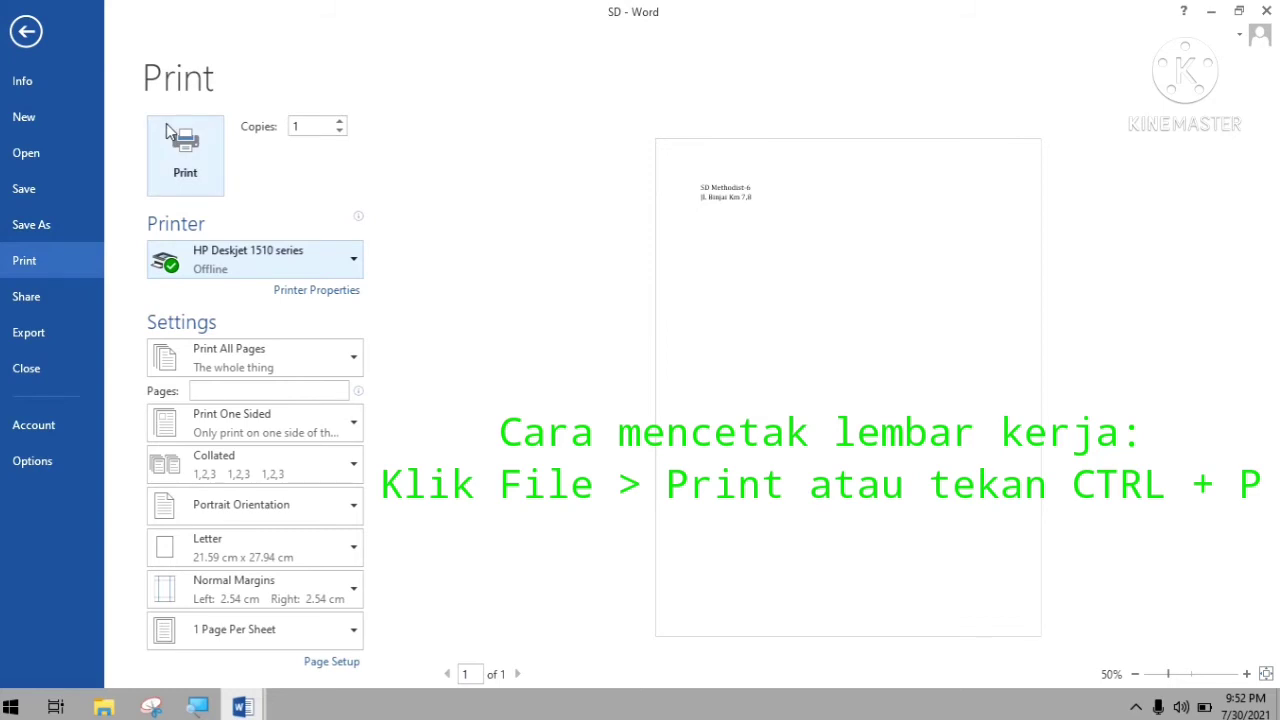
left_click(26, 33)
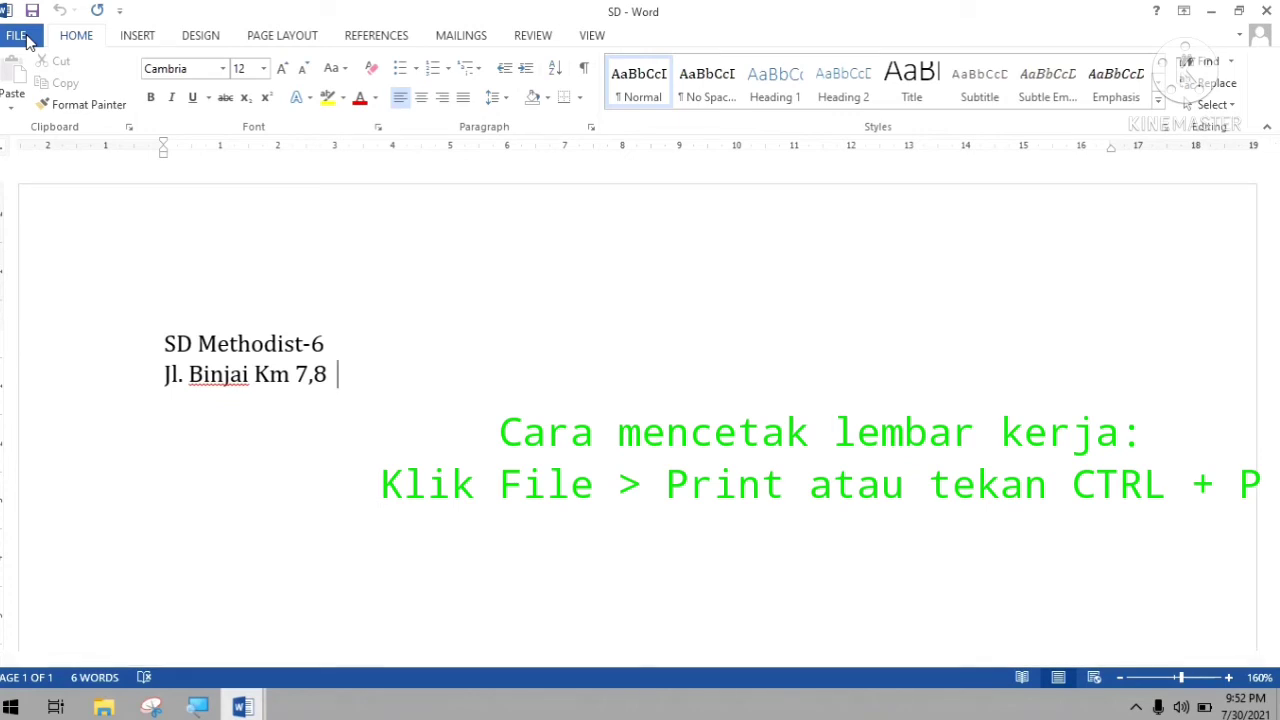
key("ctrl+p")
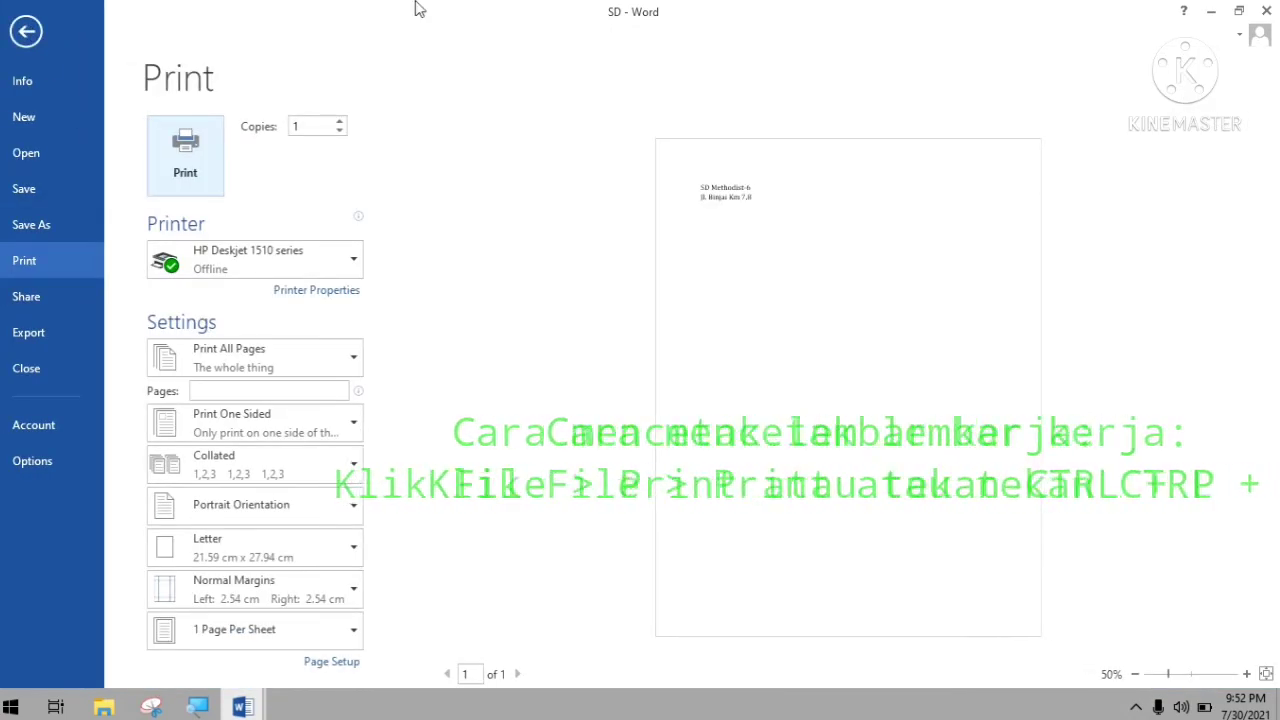
left_click(24, 31)
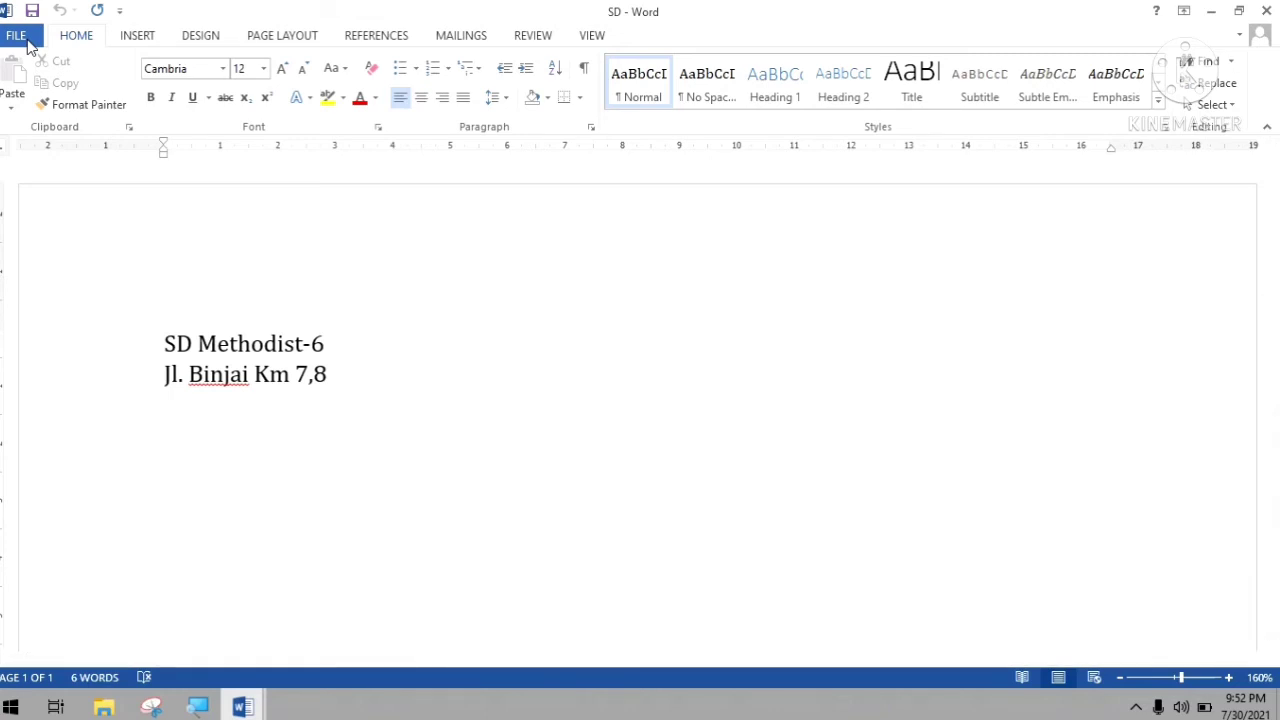
- Close the SD document and the Sekolah Dasar document while keeping Word itself running
left_click(12, 40)
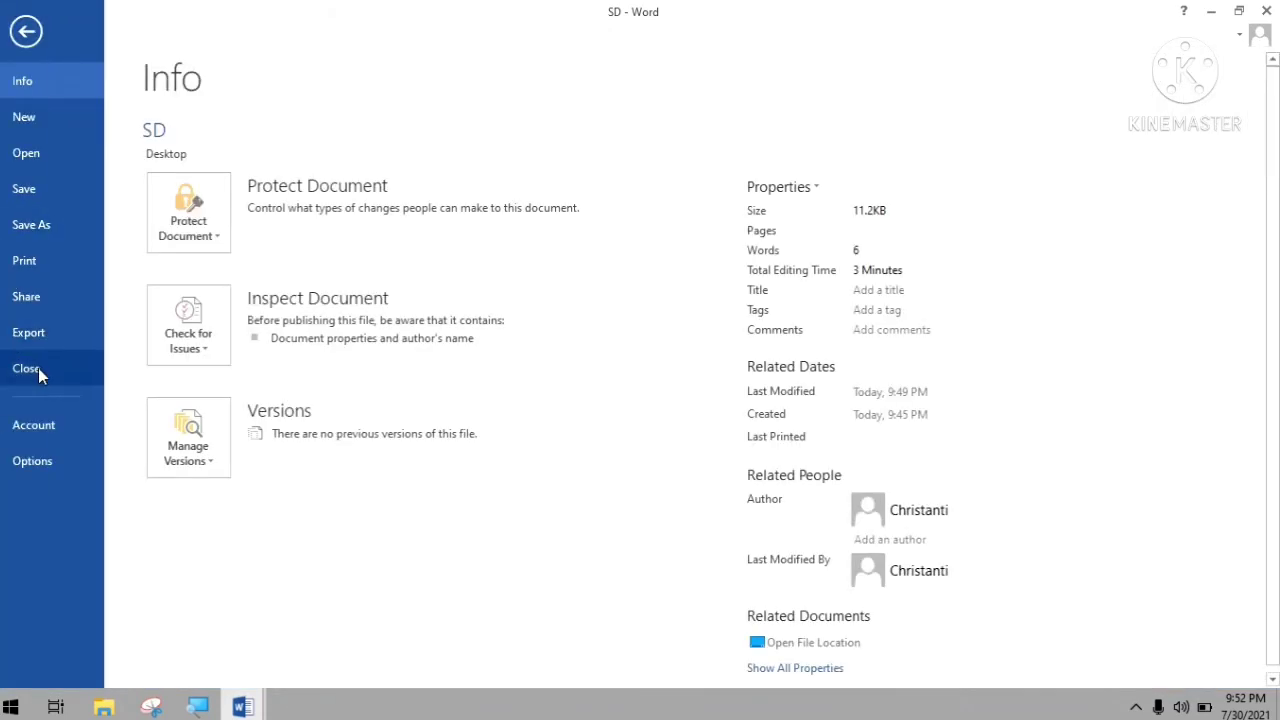
left_click(38, 368)
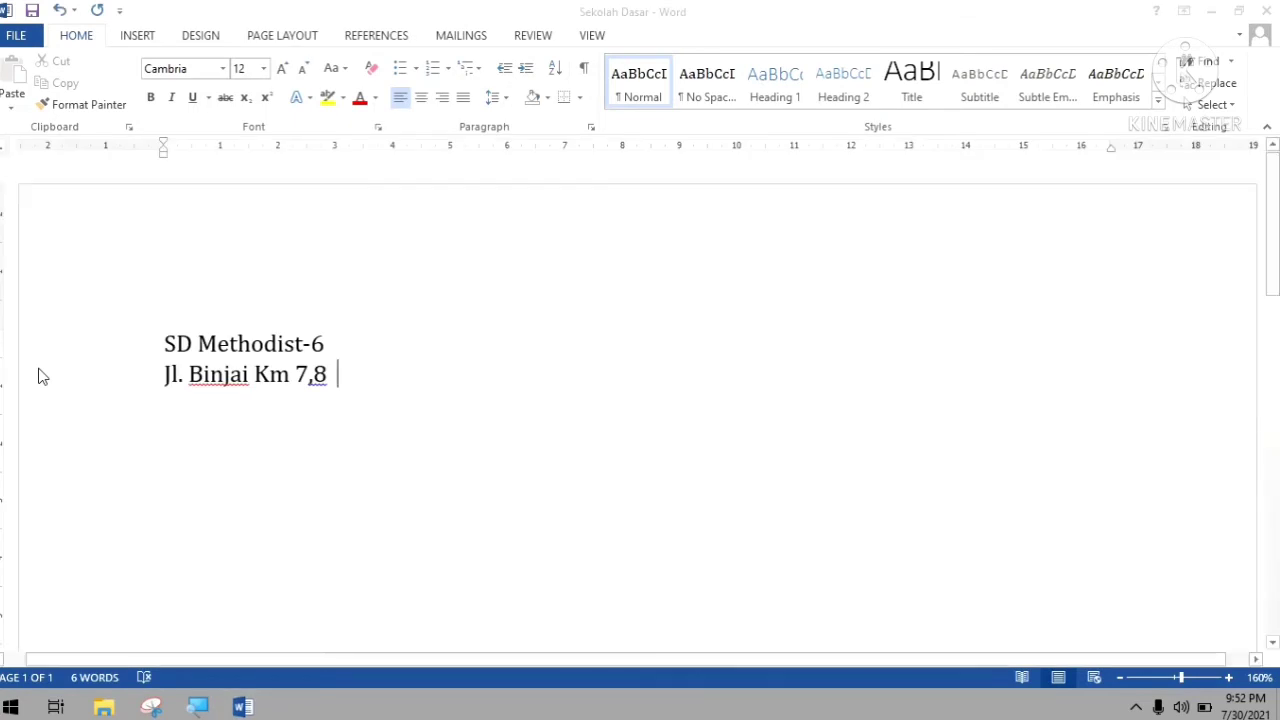
left_click(24, 39)
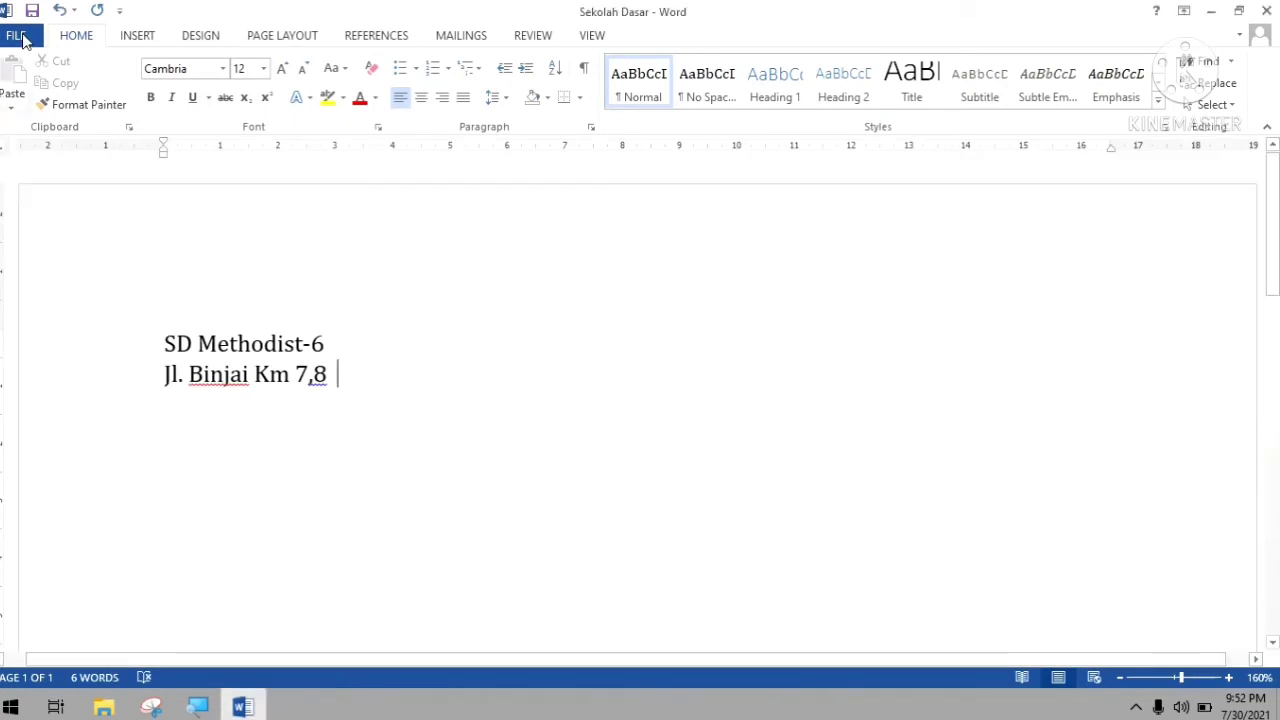
left_click(24, 39)
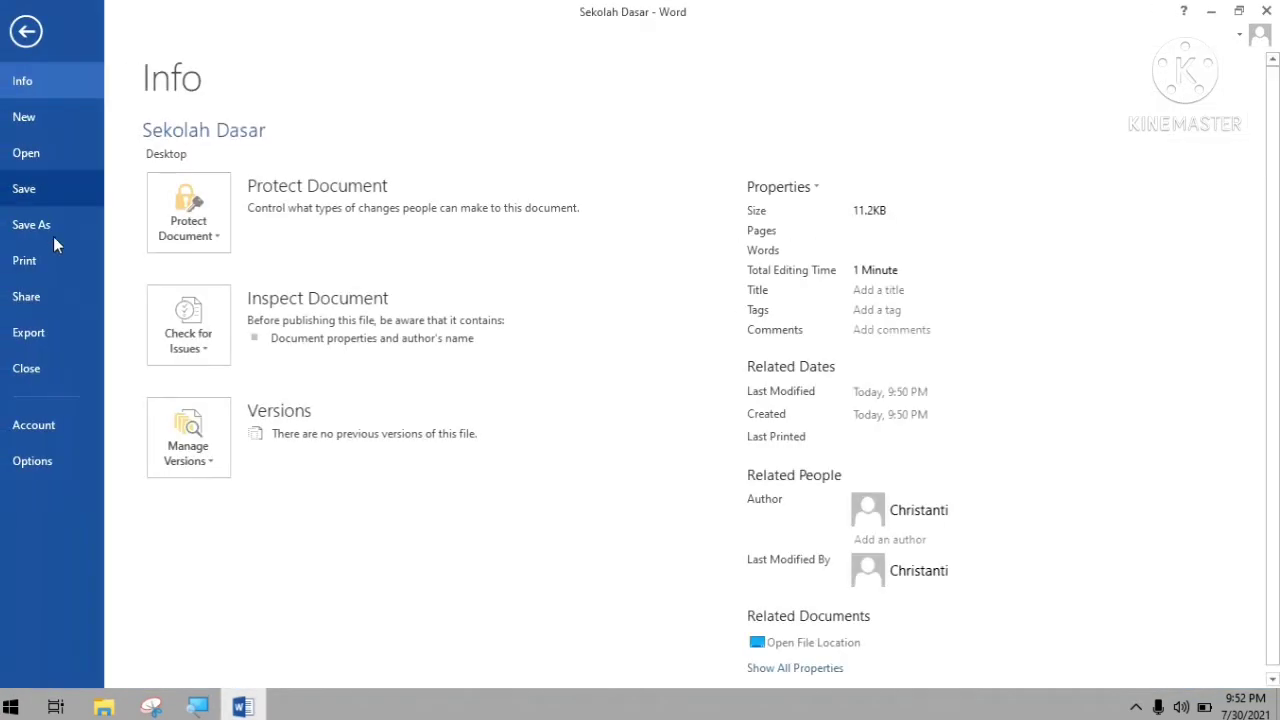
left_click(15, 40)
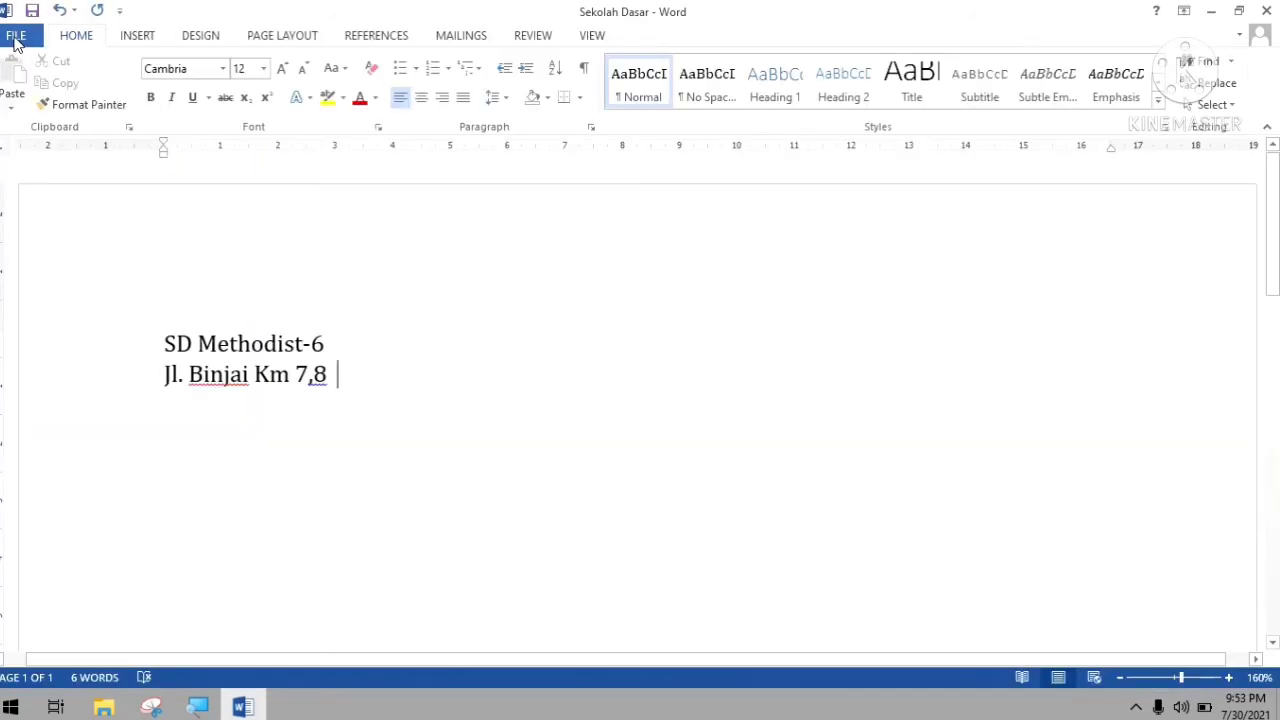
key("ctrl+w")
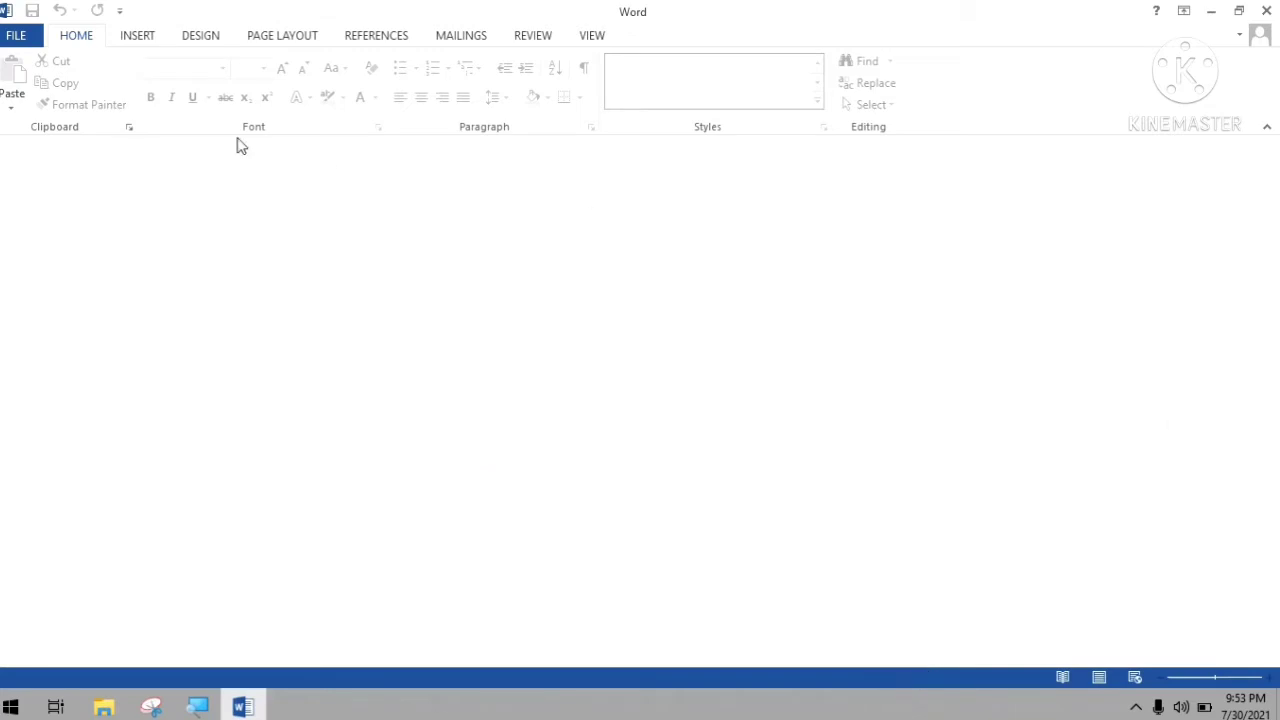
- View the file commands and recent documents list with no document open, and return to the empty window
left_click(17, 38)
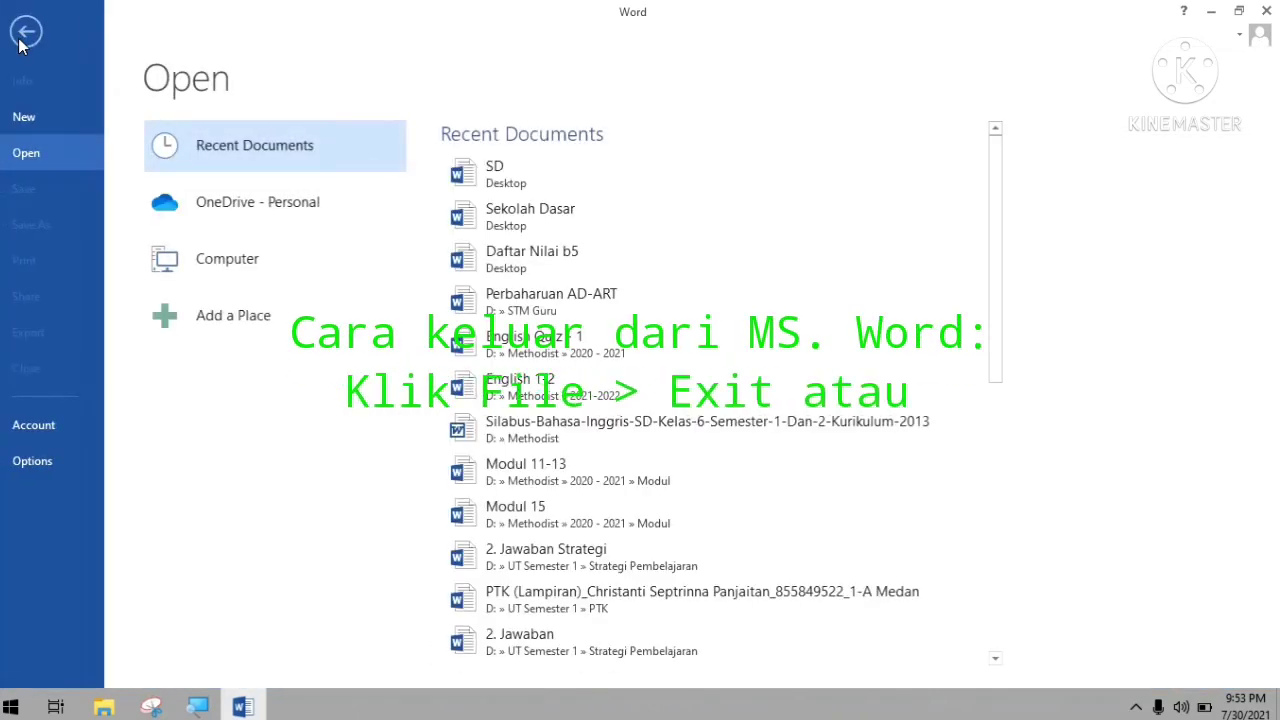
left_click(24, 36)
left_click(18, 42)
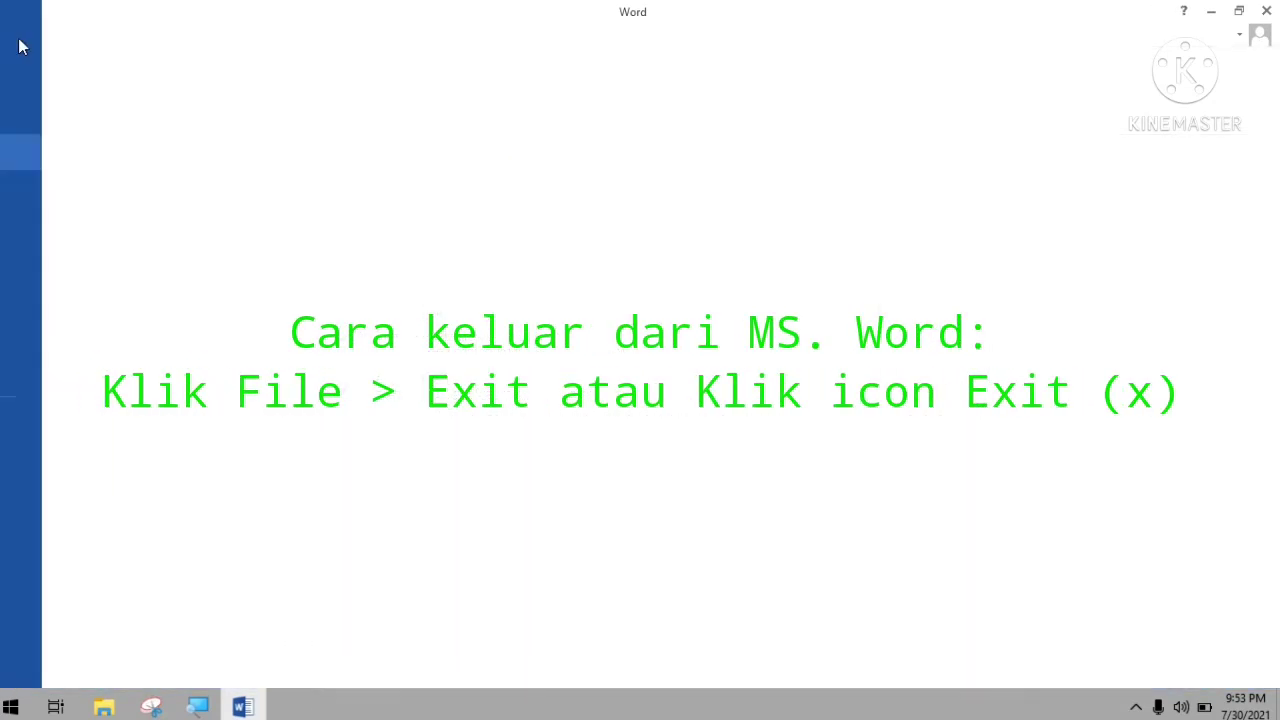
left_click(17, 40)
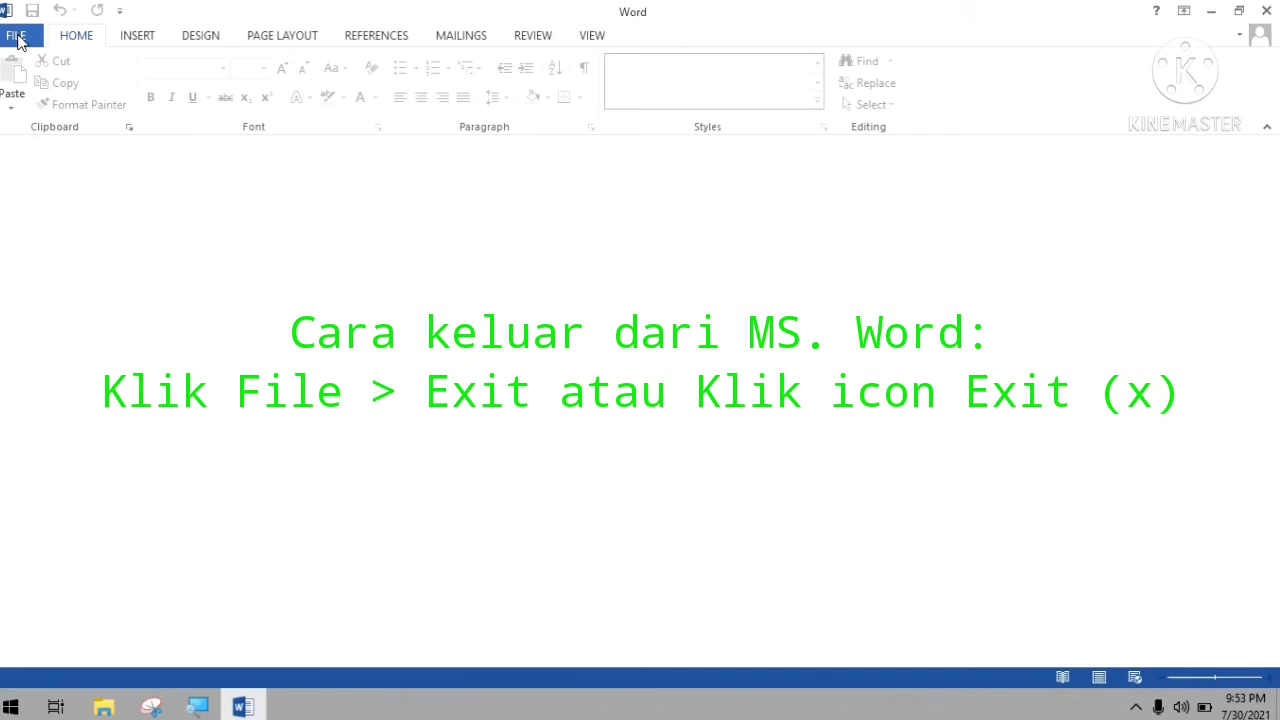
left_click(17, 40)
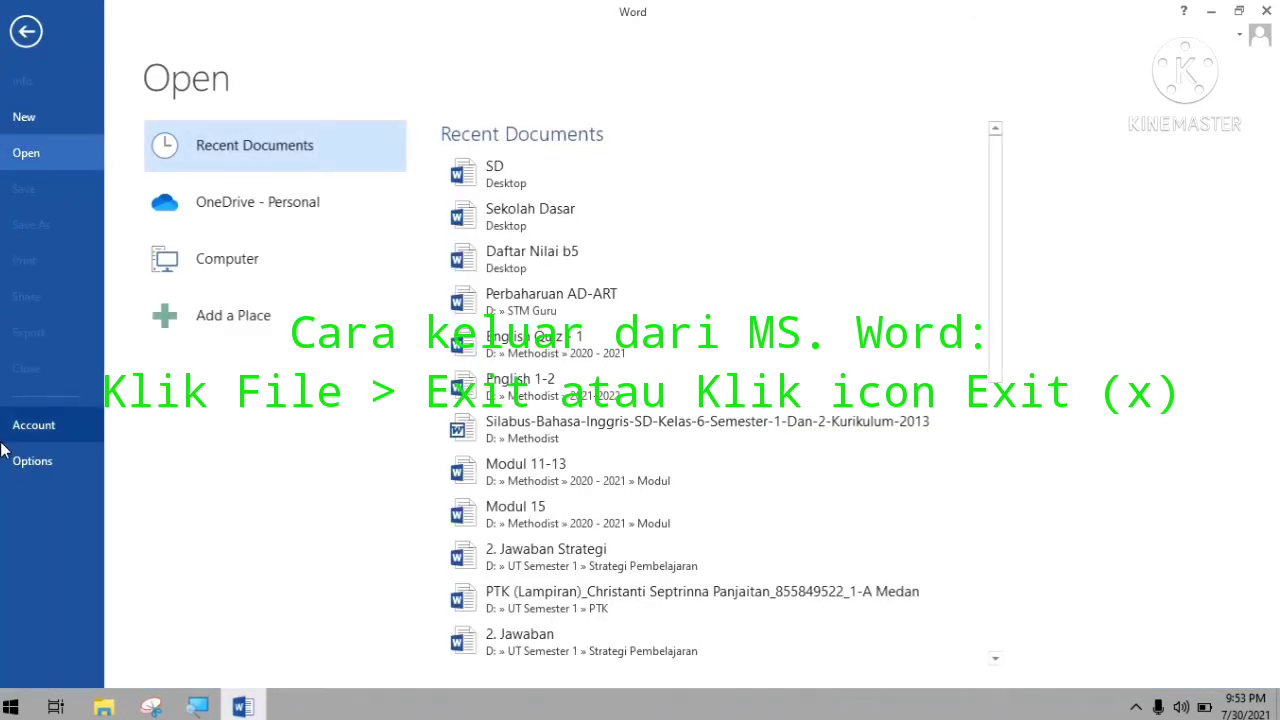
left_click(28, 32)
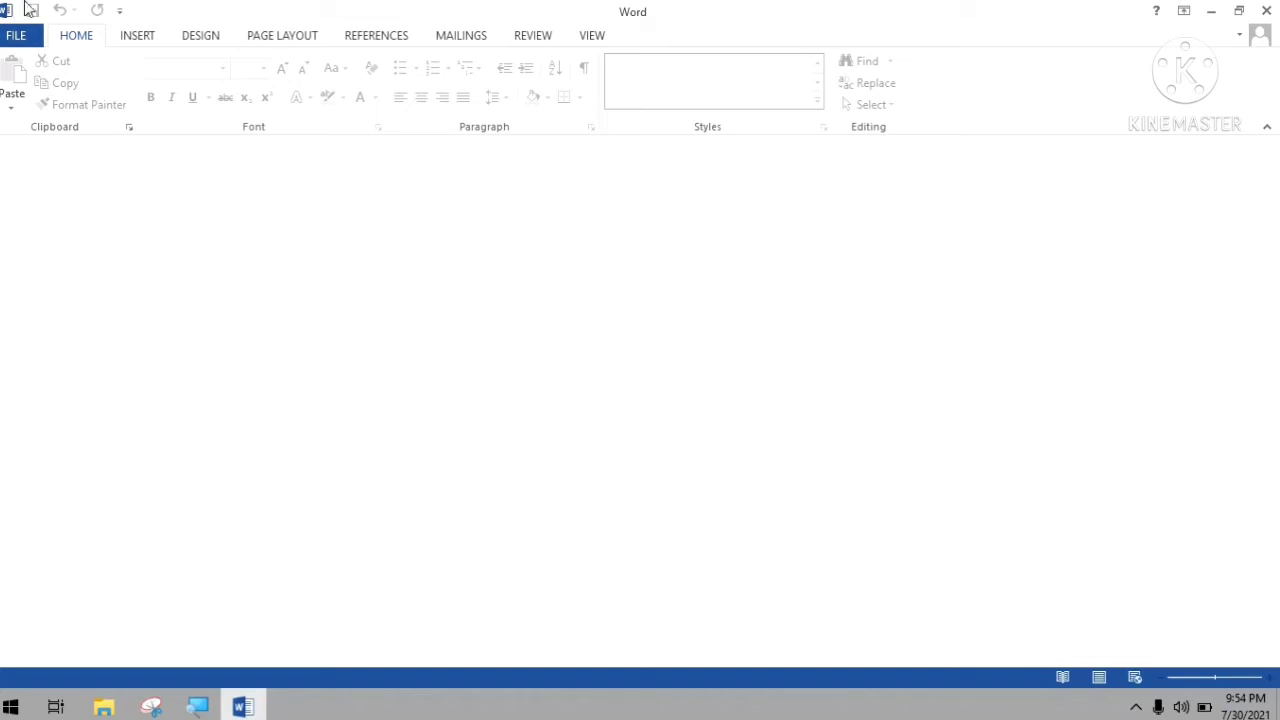
- Open the Sekolah Dasar document from the recent documents list
left_click(18, 40)
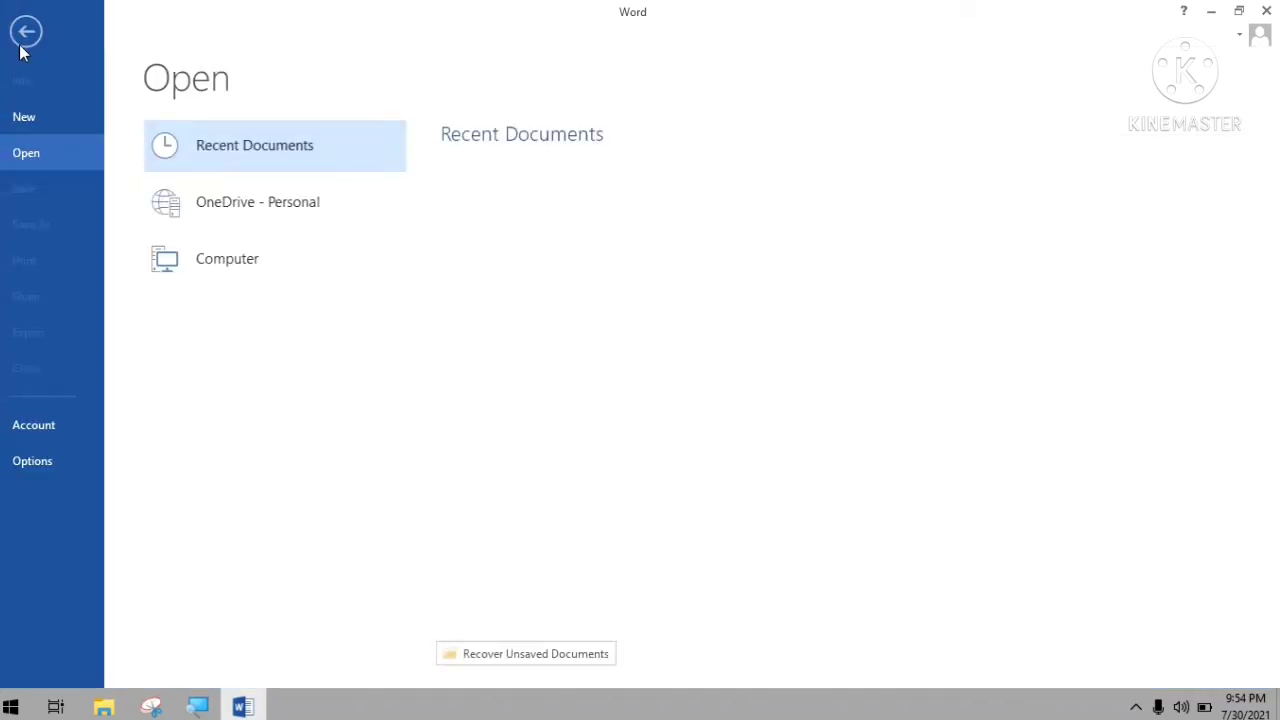
left_click(563, 214)
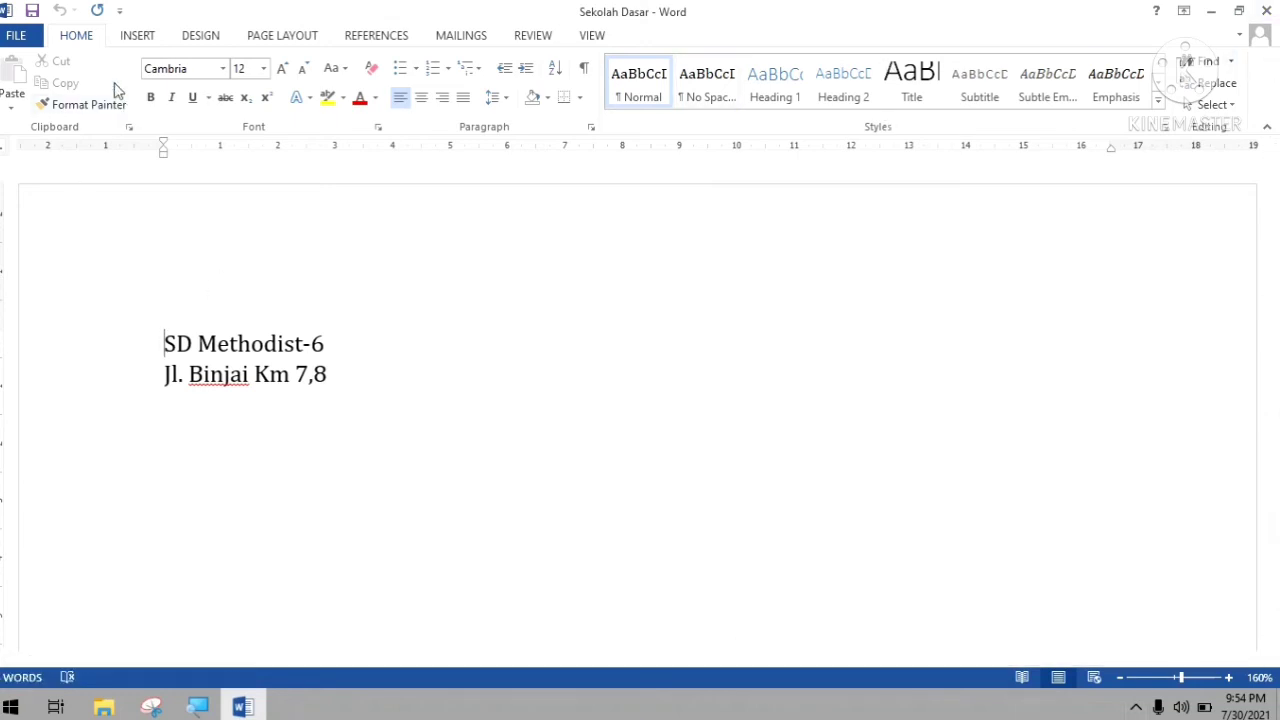
- Close the Sekolah Dasar document and exit Word
left_click(16, 35)
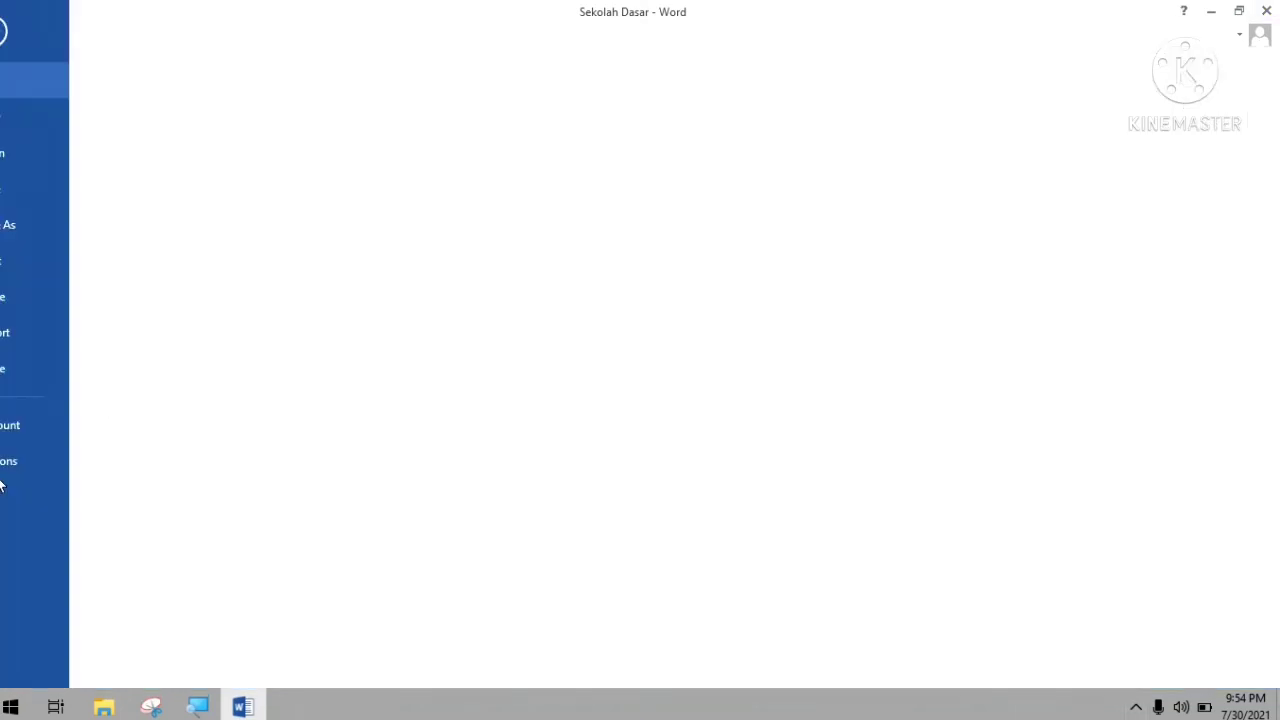
left_click(31, 385)
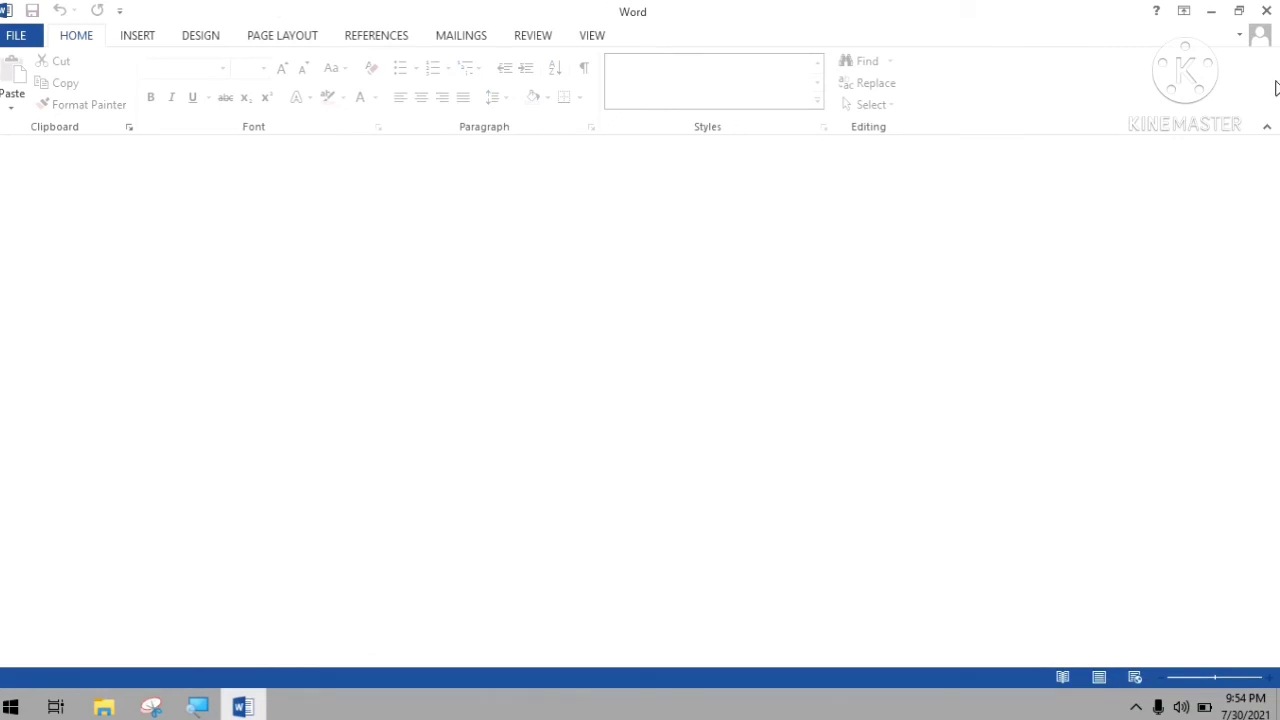
key("alt+F4")
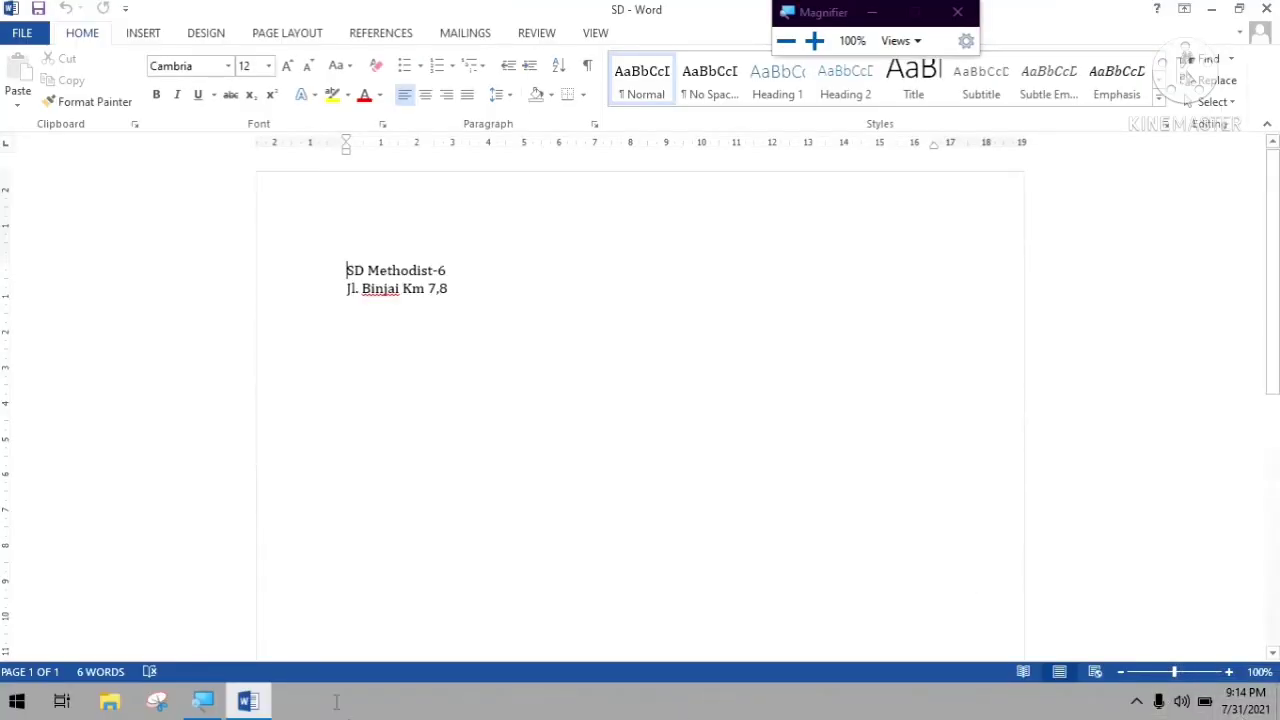
- Try enlarging the screen with Magnifier, return it to 100%, and close Magnifier
left_click(815, 40)
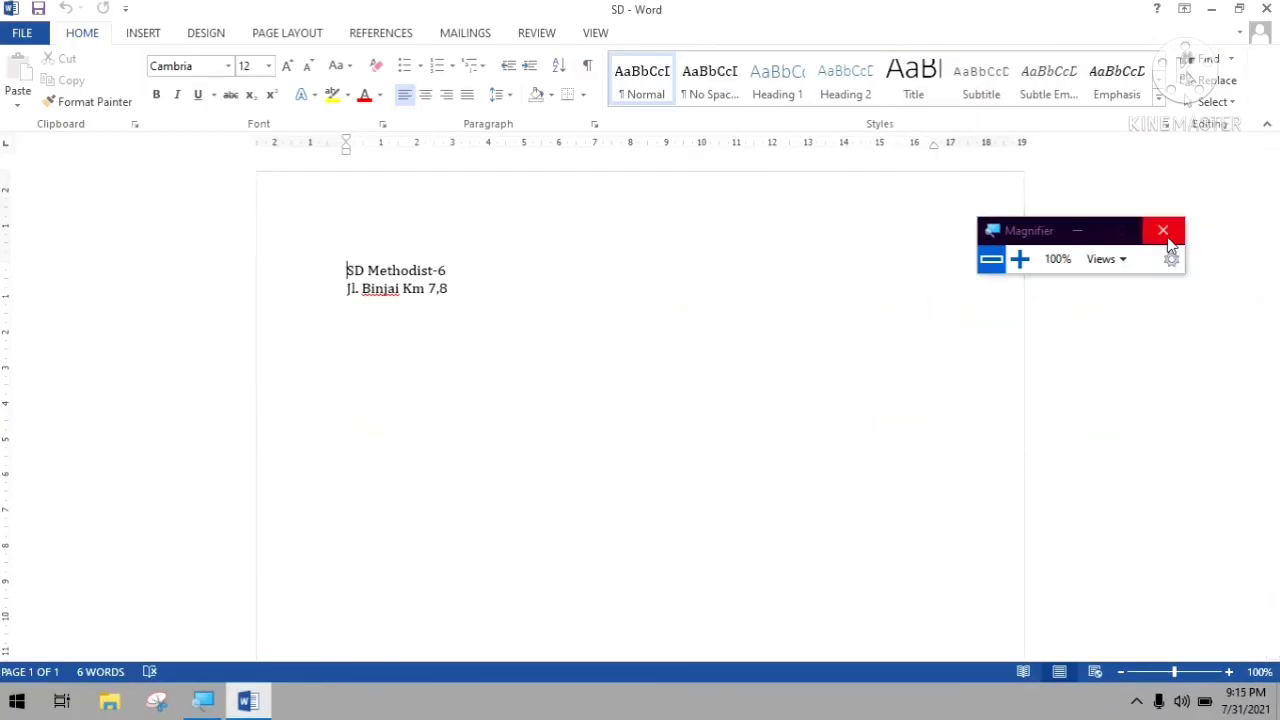
left_click(1165, 230)
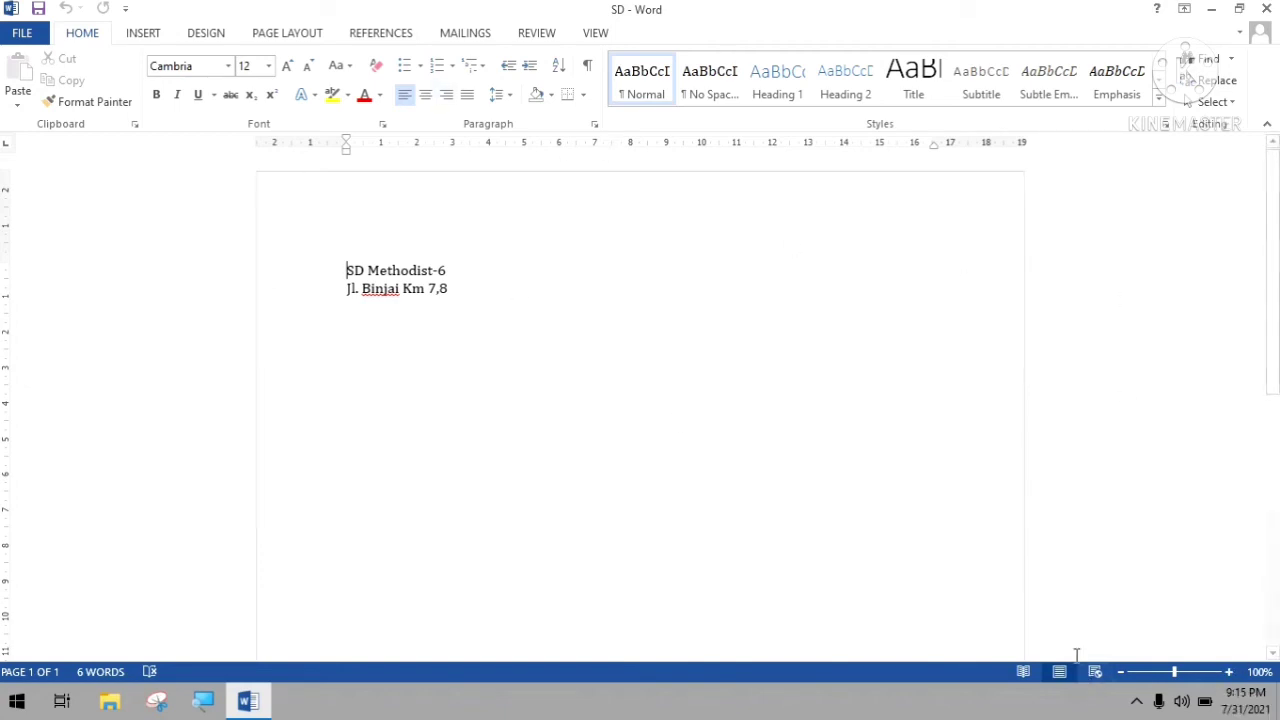
- Zoom the SD document in to 150% and back out to 90%
left_click(1230, 673)
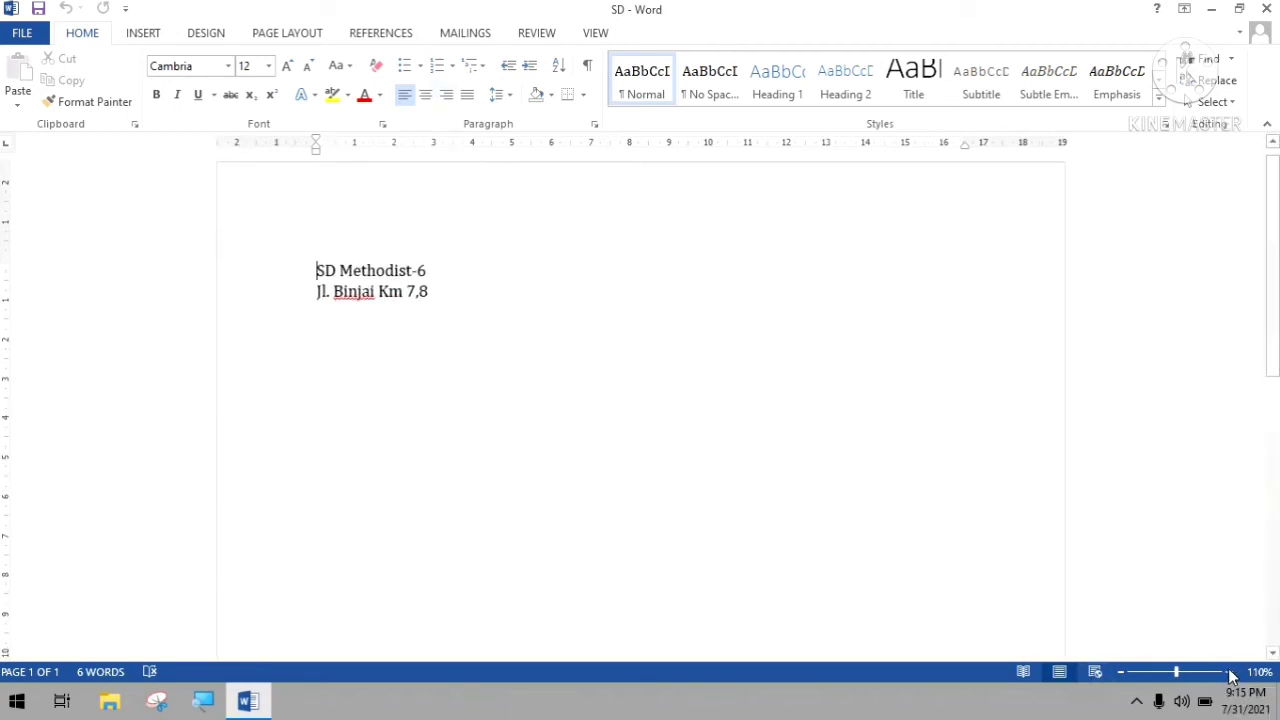
left_click(1230, 673)
left_click(1230, 673)
left_click(1230, 673)
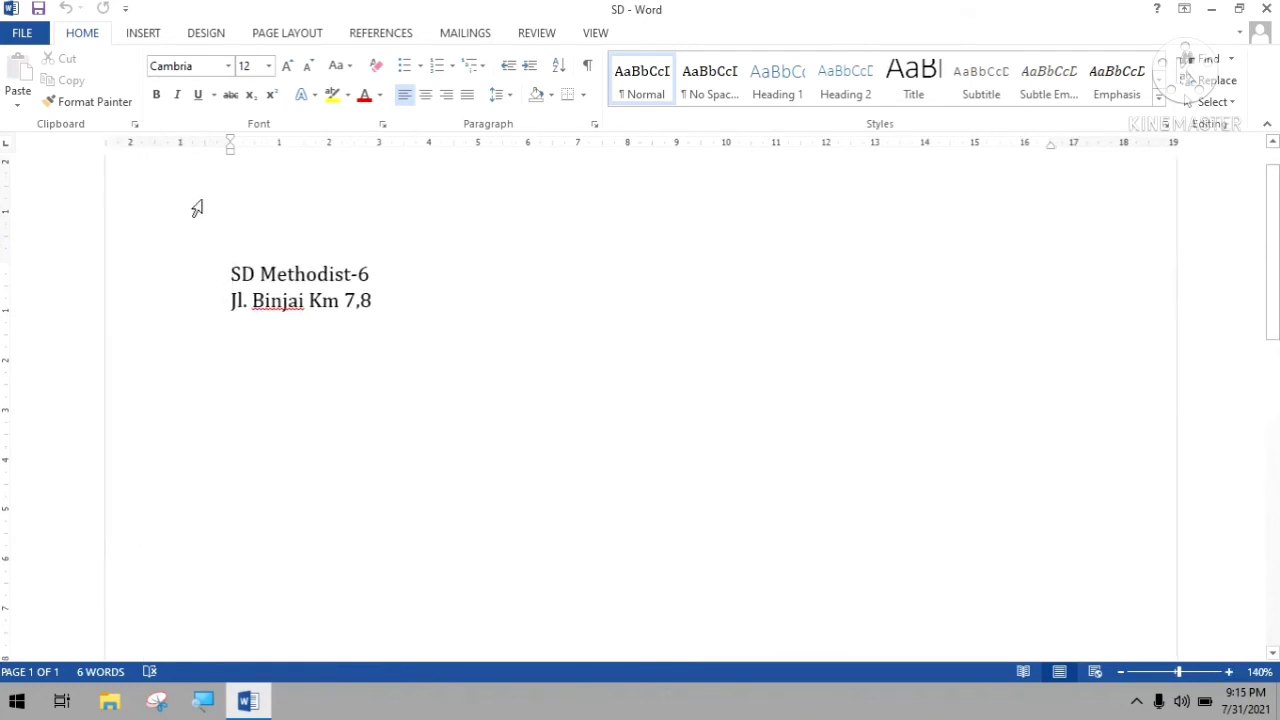
left_click(1229, 673)
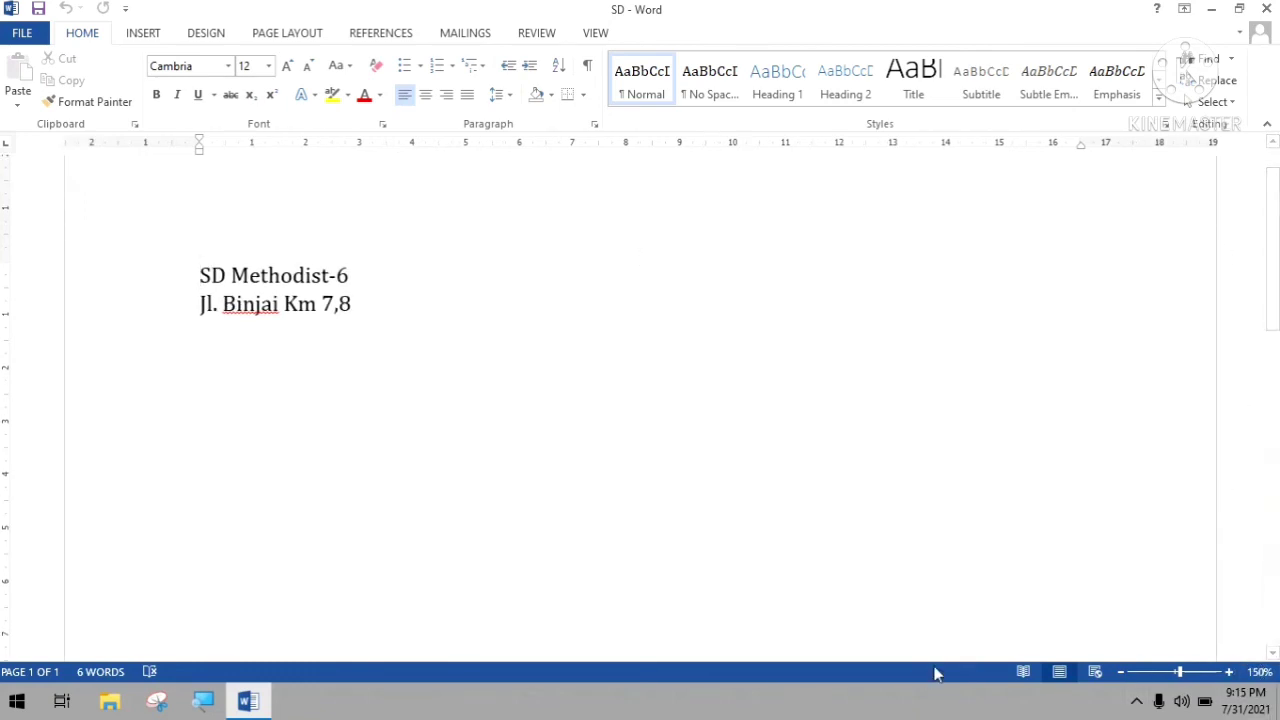
left_click(1121, 677)
left_click(1121, 677)
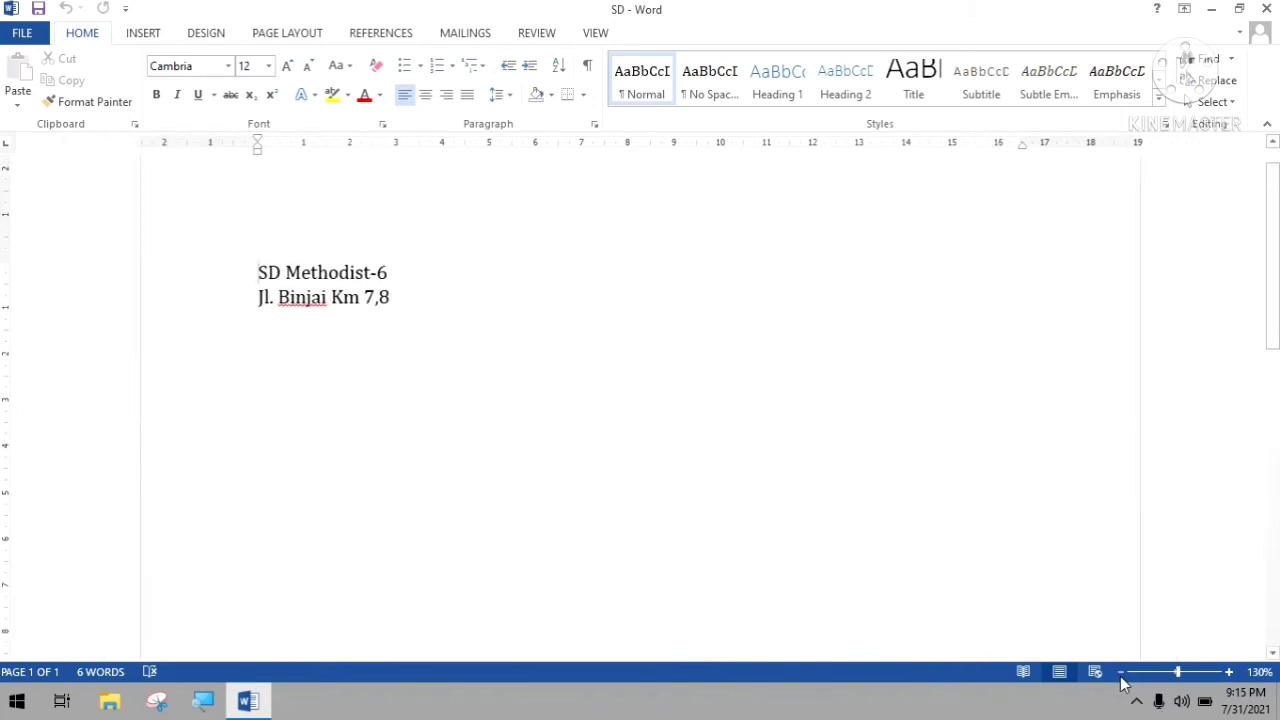
left_click(1121, 677)
left_click(1121, 677)
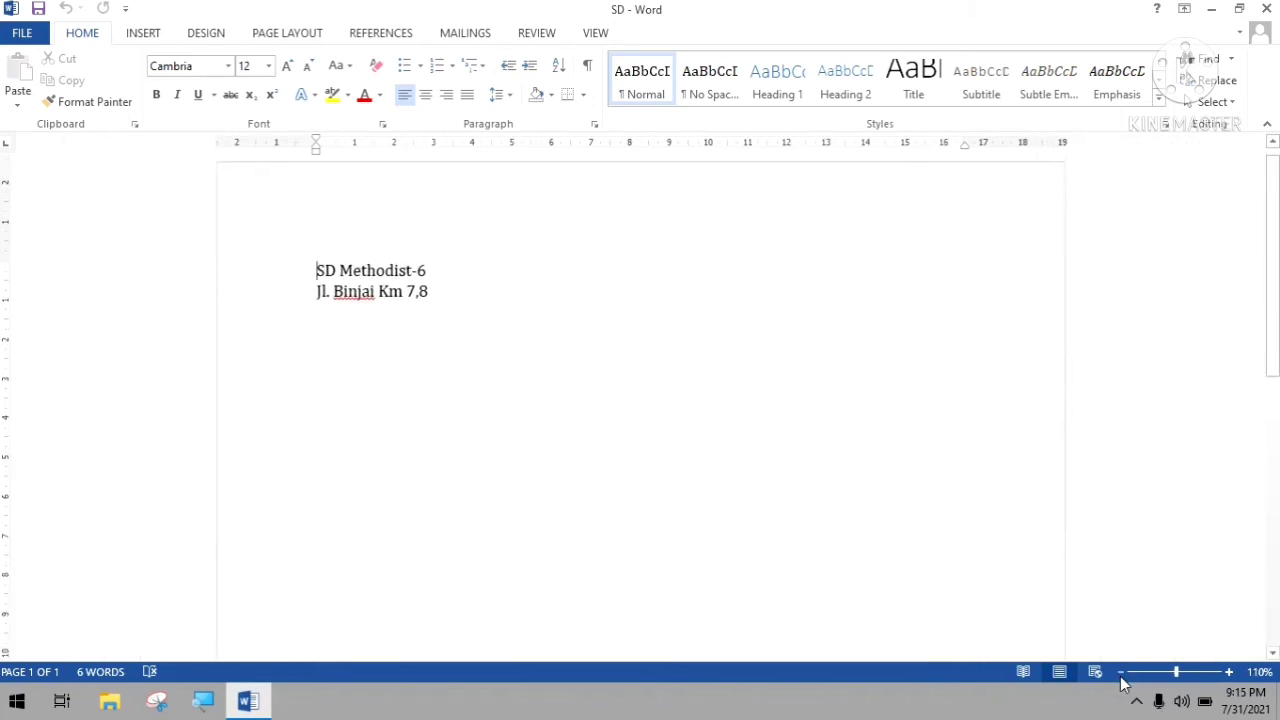
left_click(1121, 677)
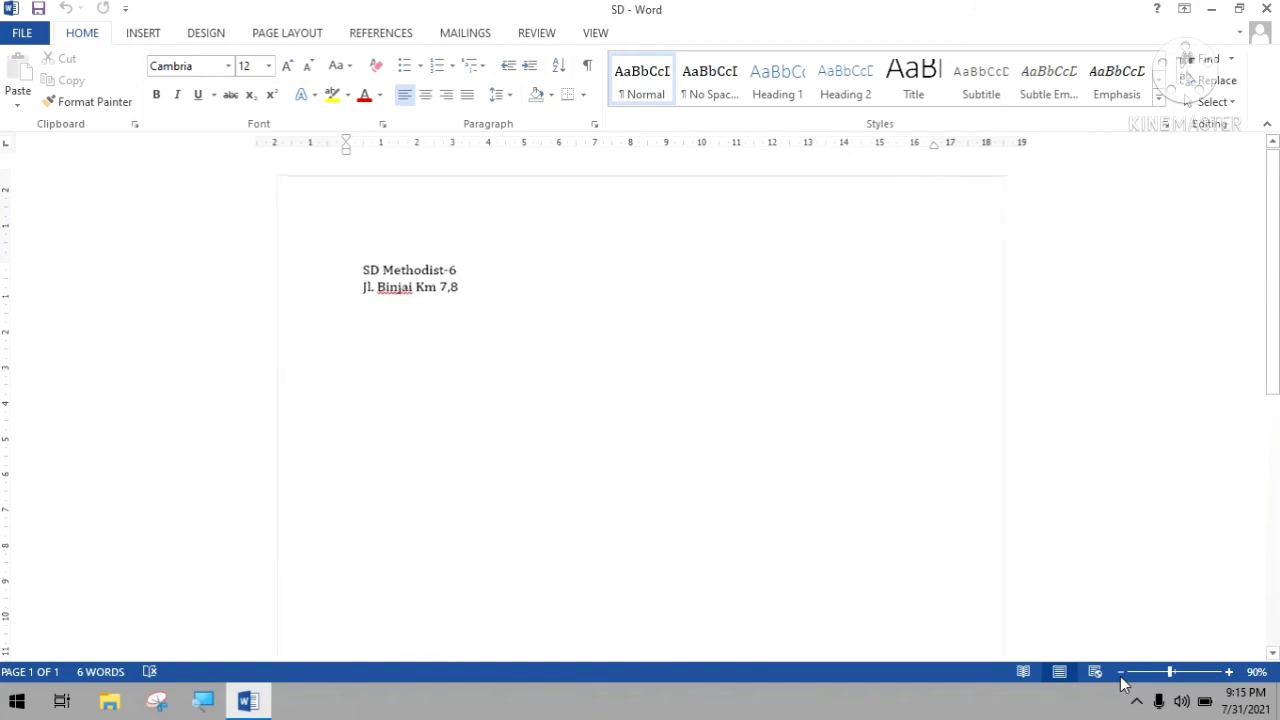
- Zoom the SD document out to 50% and back in to 100%
left_click(1121, 677)
left_click(1121, 677)
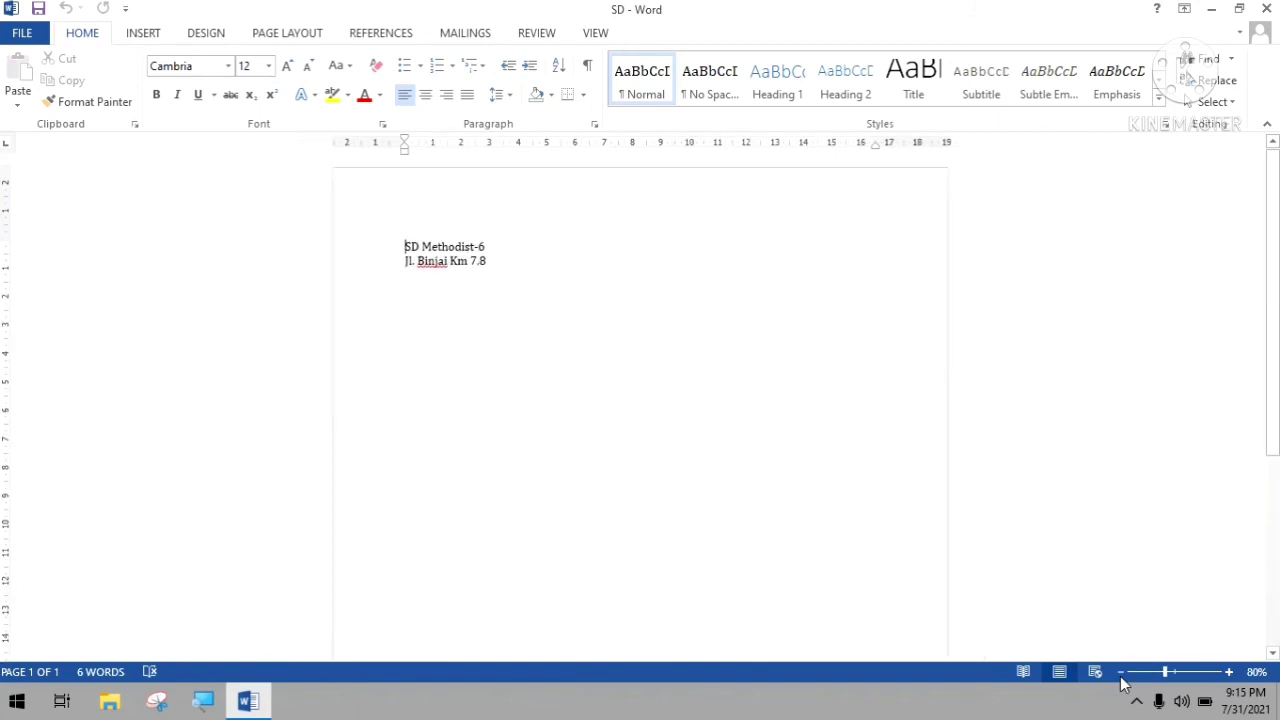
left_click(1121, 677)
left_click(1121, 677)
left_click(1121, 677)
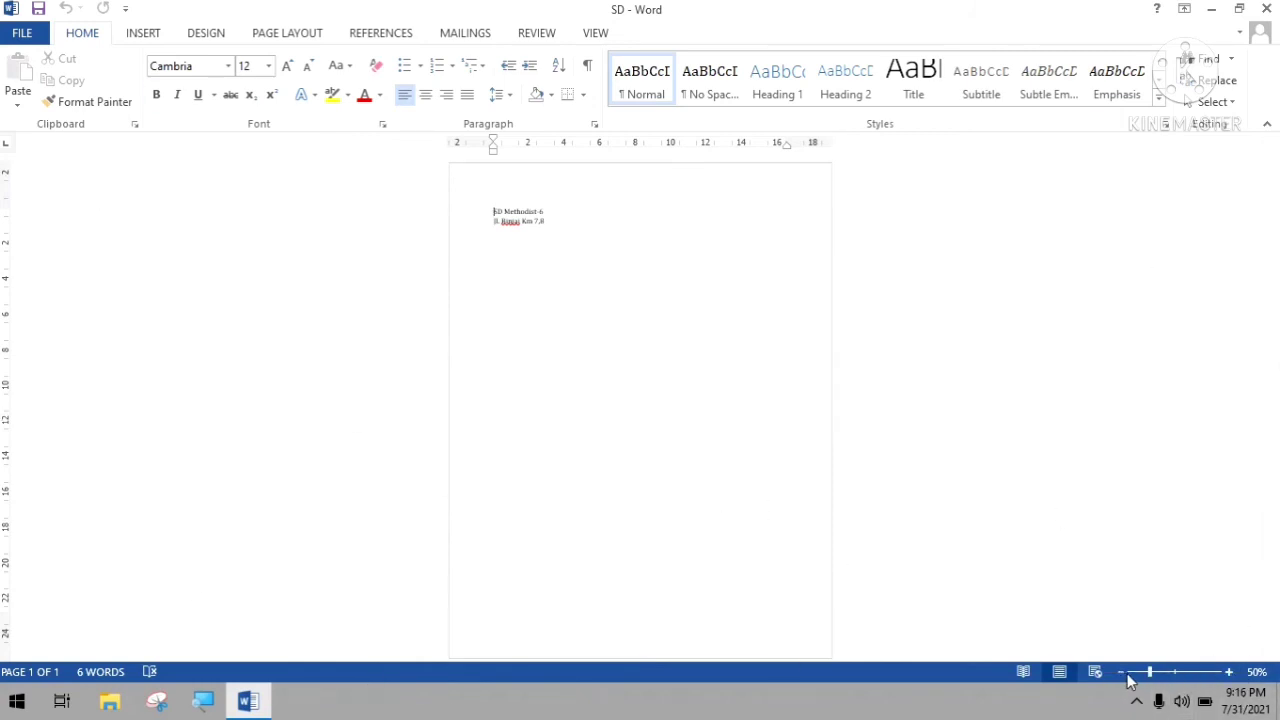
left_click(1228, 672)
left_click(1228, 672)
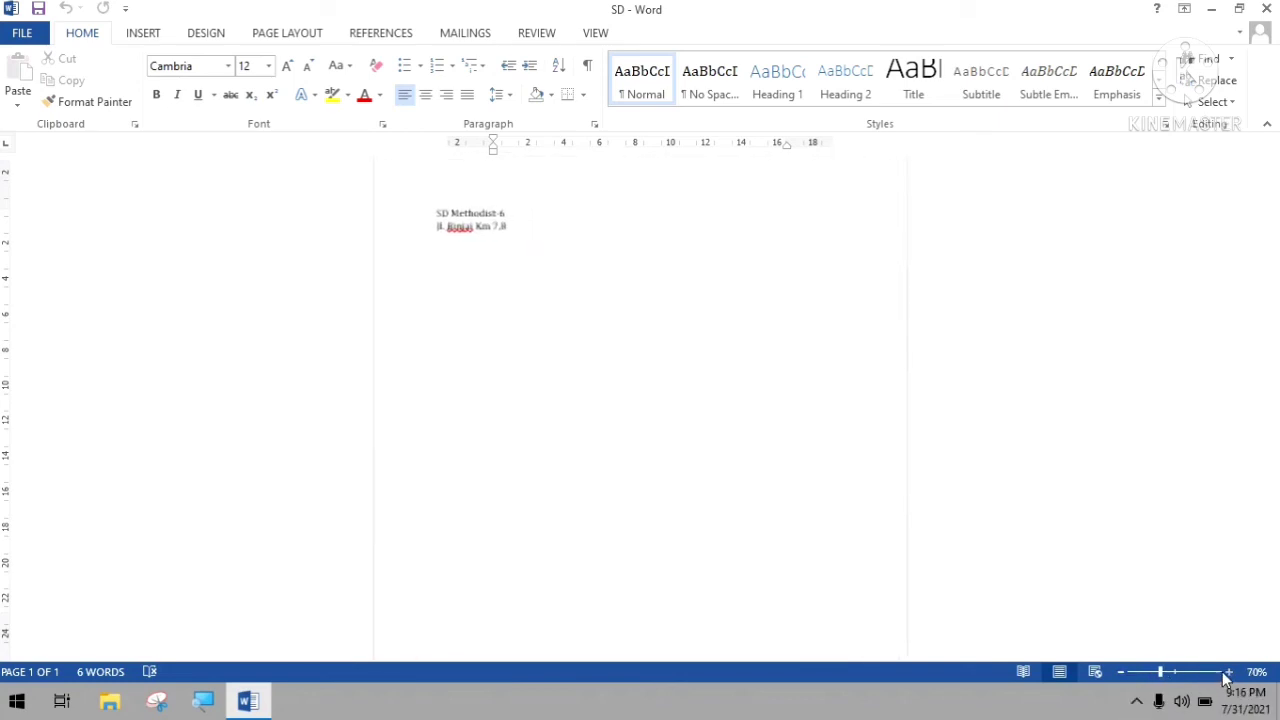
left_click(1228, 672)
left_click(1228, 672)
left_click(1228, 672)
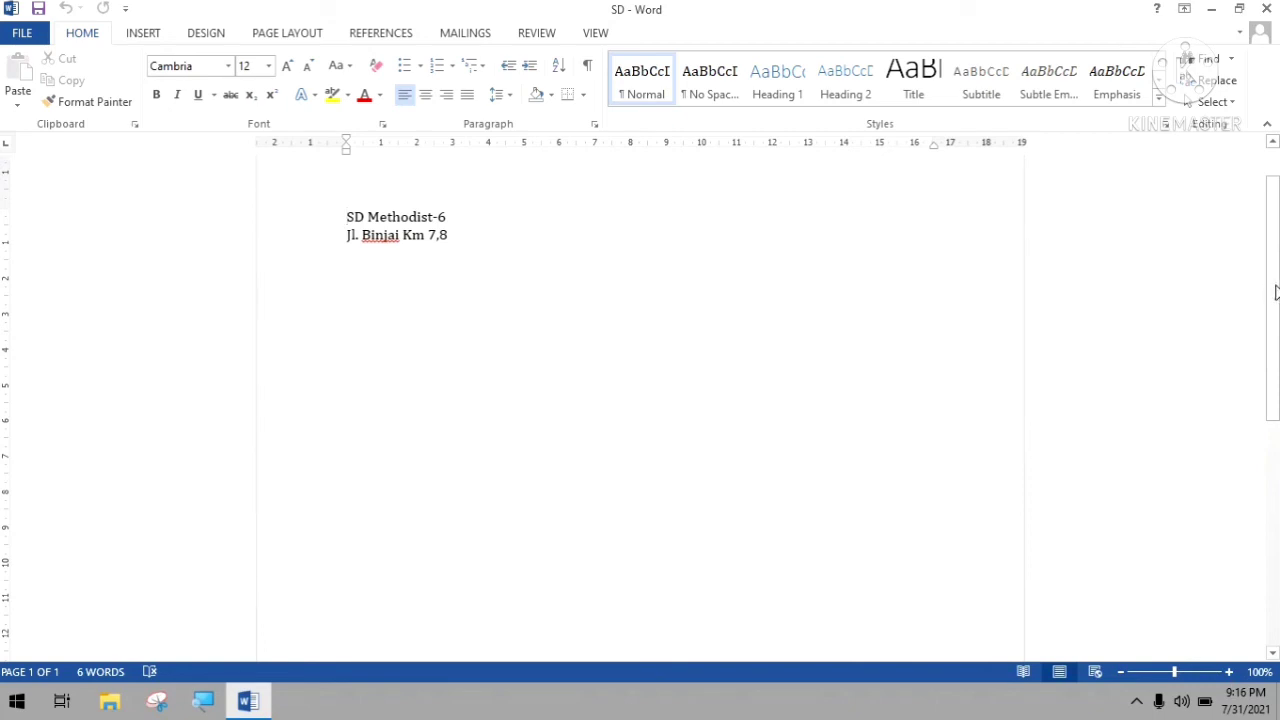
- Try enlarging the screen to 200% with Magnifier, and return the magnification to 100%
left_click(203, 700)
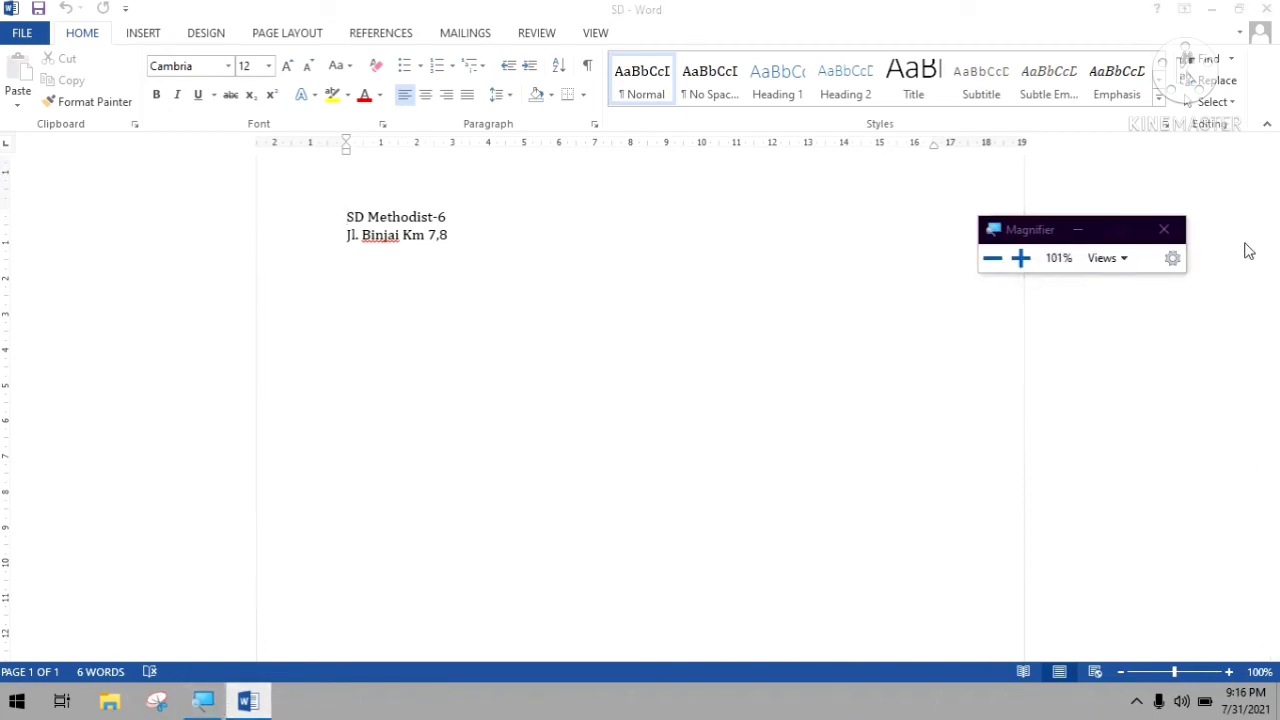
left_click(1020, 259)
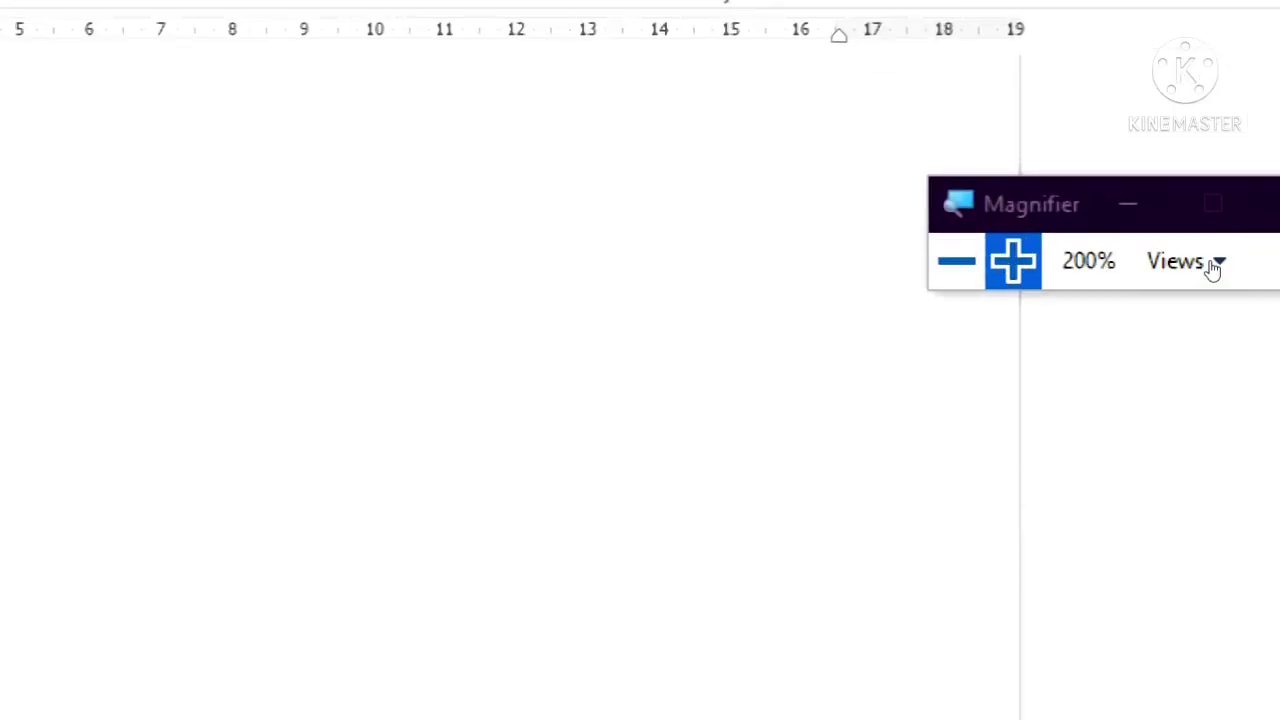
key("super+minus")
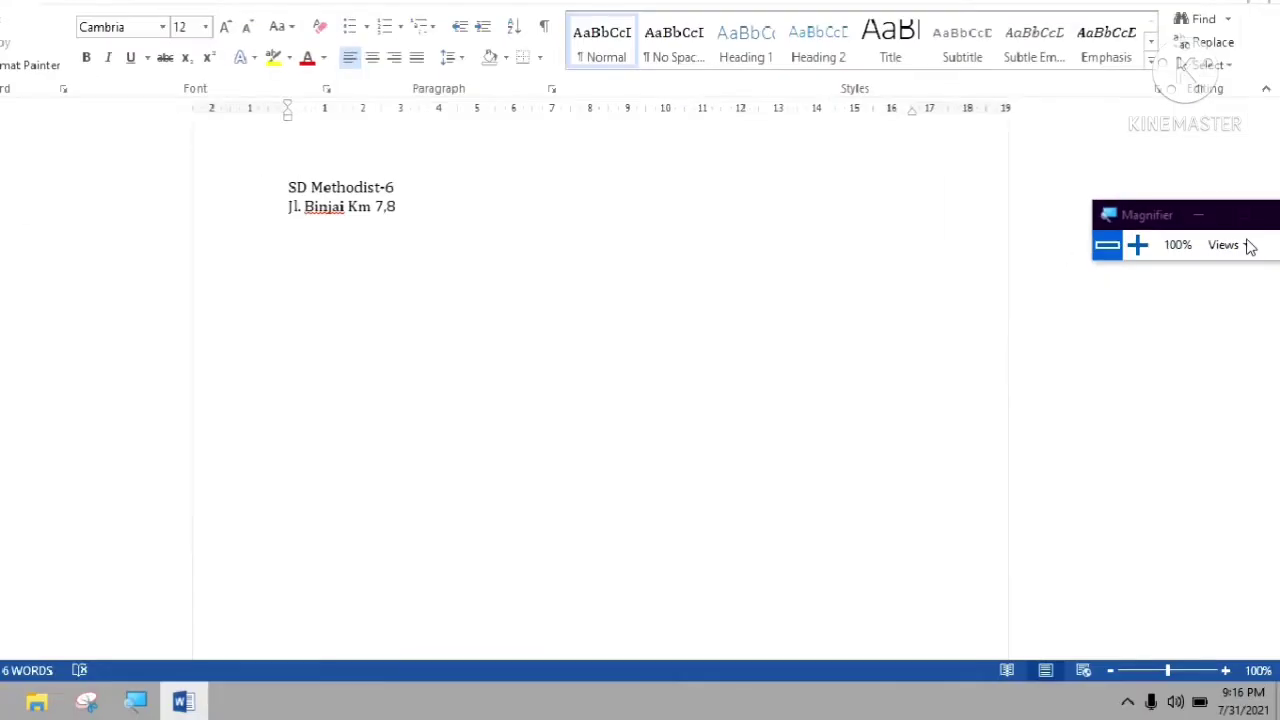
left_click(1222, 253)
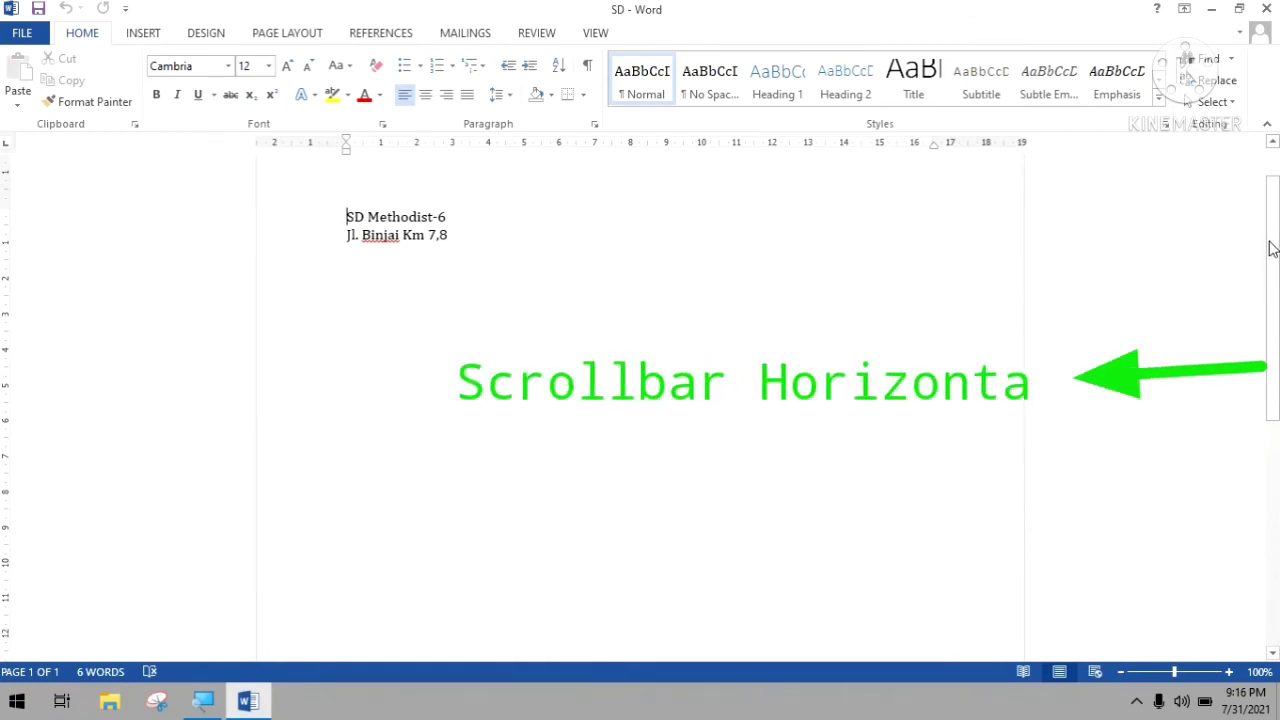
- Look through the SD document's page from top to bottom several times, finishing at the top of the page
left_click_drag(1272, 248, 1276, 182)
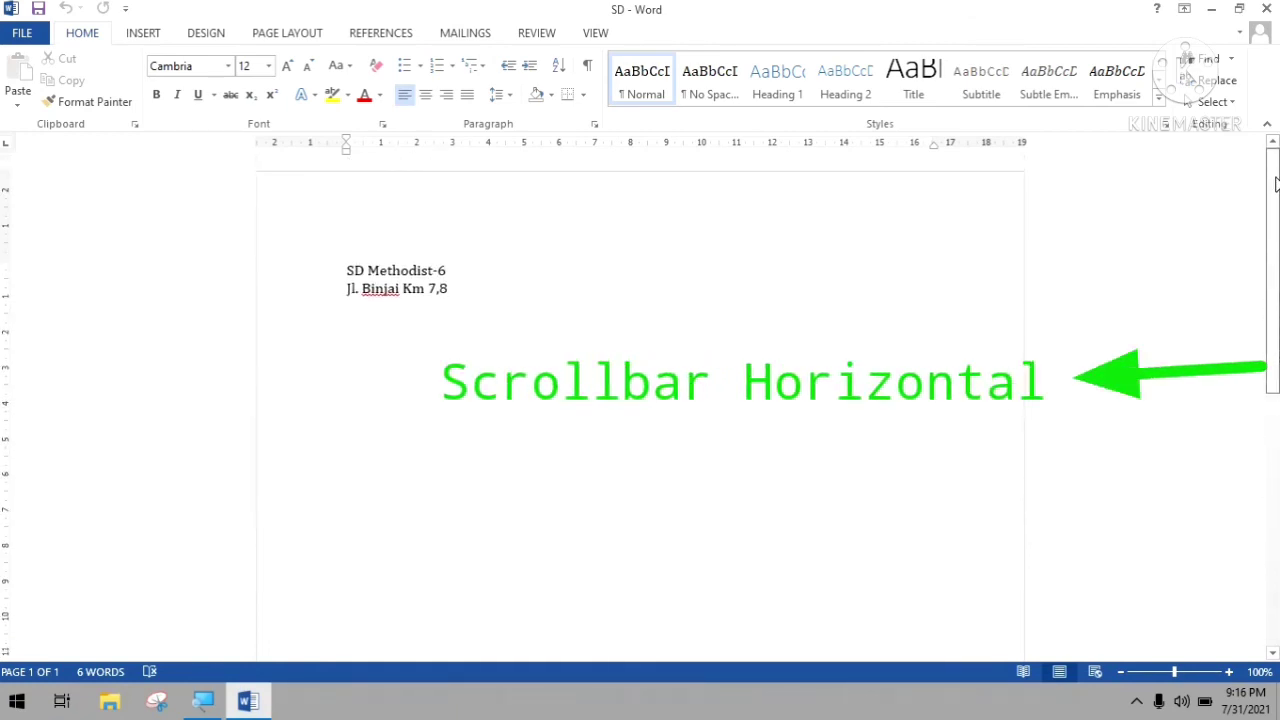
left_click_drag(1273, 248, 1276, 588)
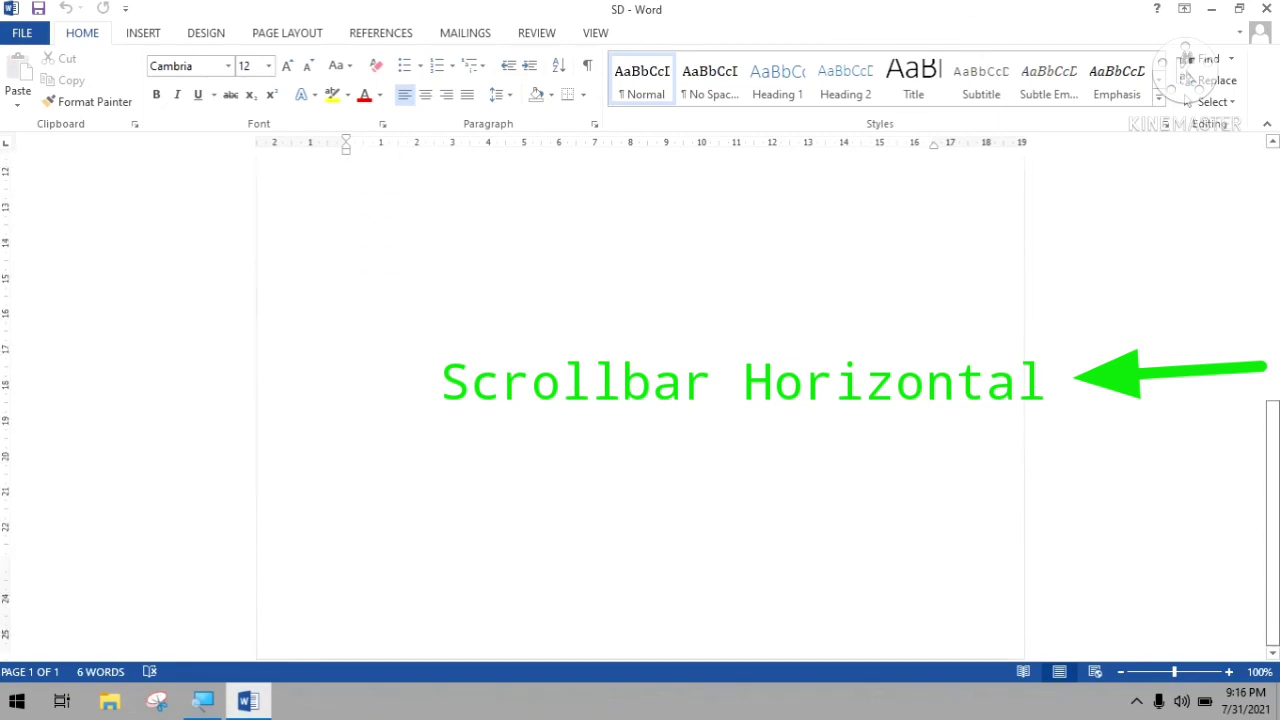
left_click_drag(1273, 465, 1274, 213)
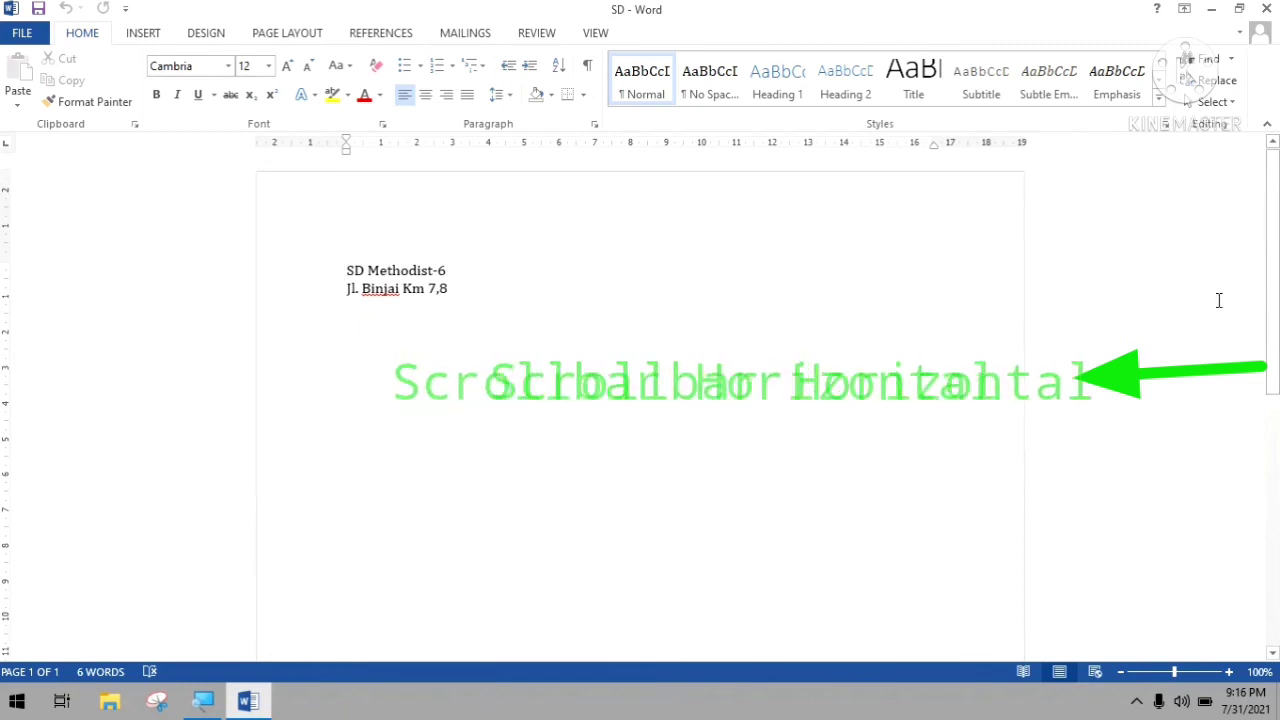
mouse_move(1272, 280)
left_mouse_down()
mouse_move(1260, 297)
mouse_move(1270, 287)
left_mouse_up()
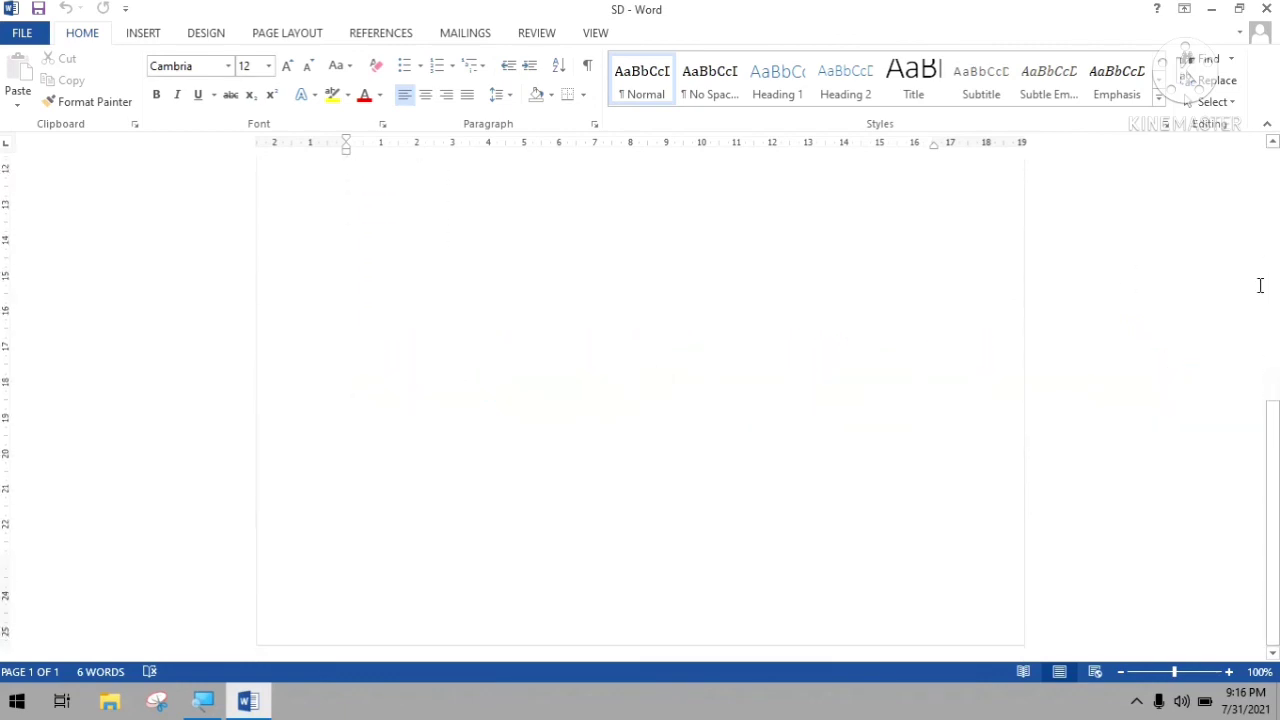
scroll(1260, 286, "up", 3)
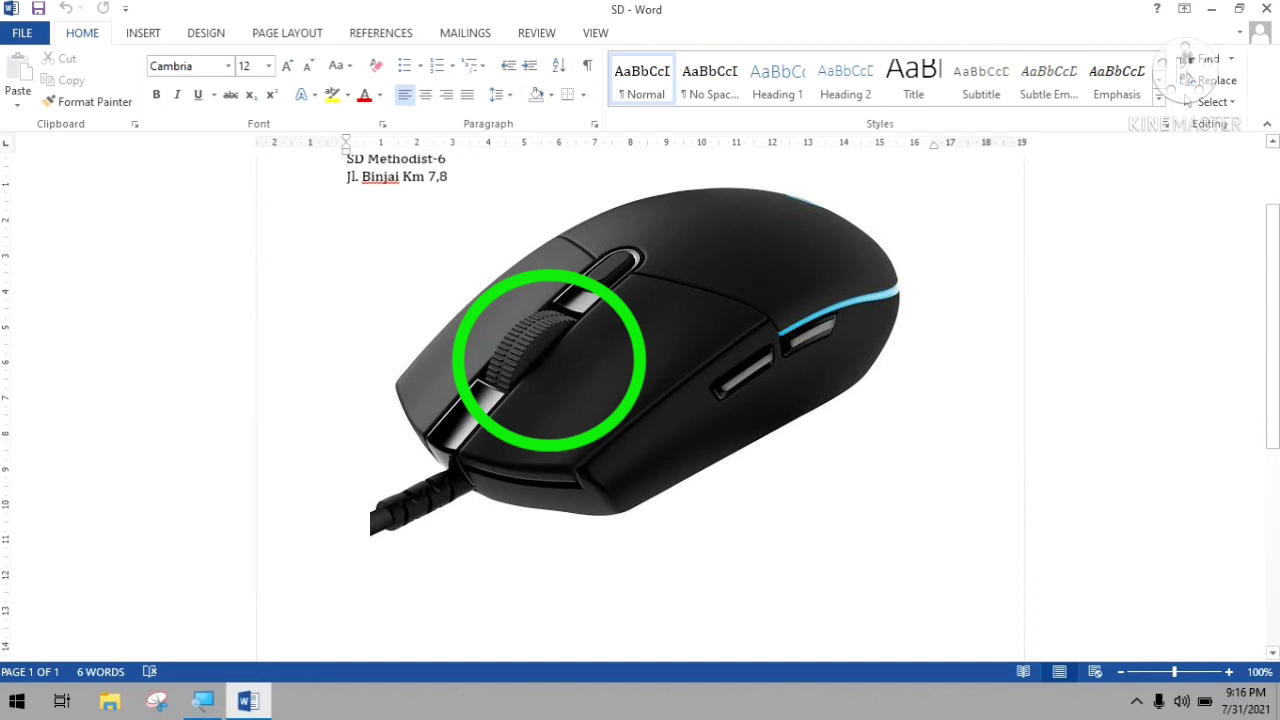
scroll(640, 400, "down", 3)
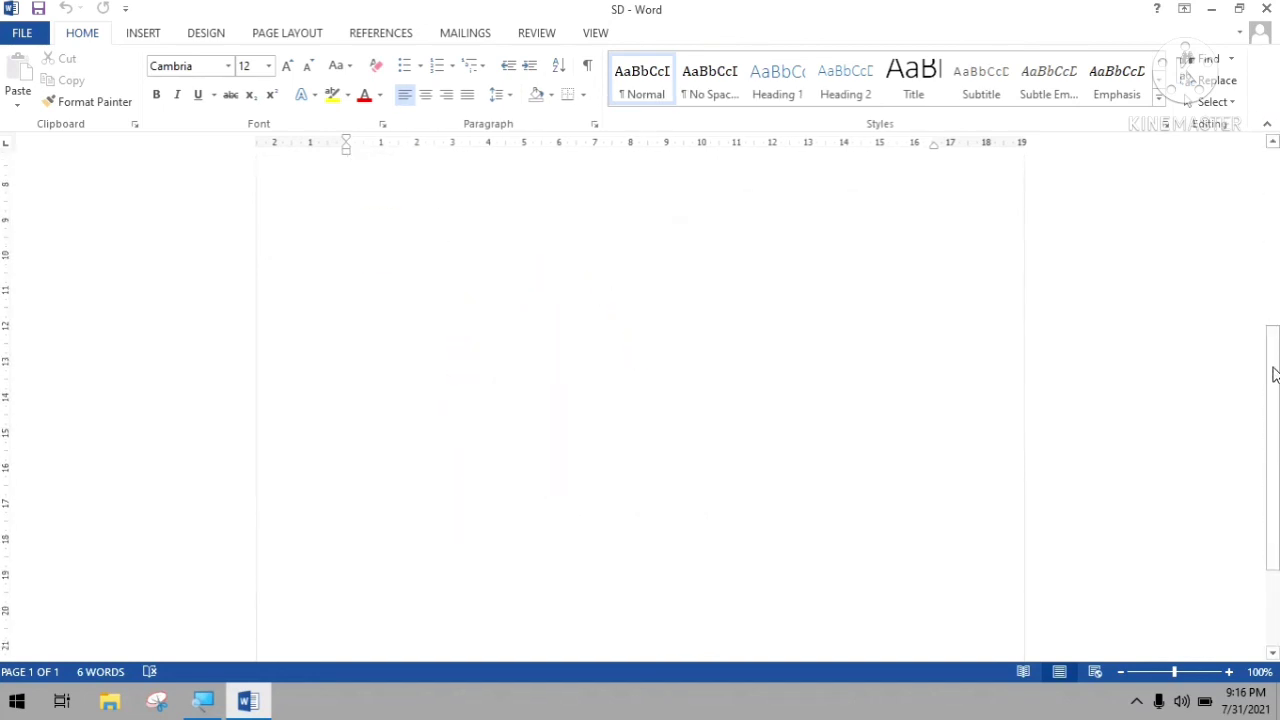
scroll(640, 400, "up", 3)
scroll(640, 400, "down", 6)
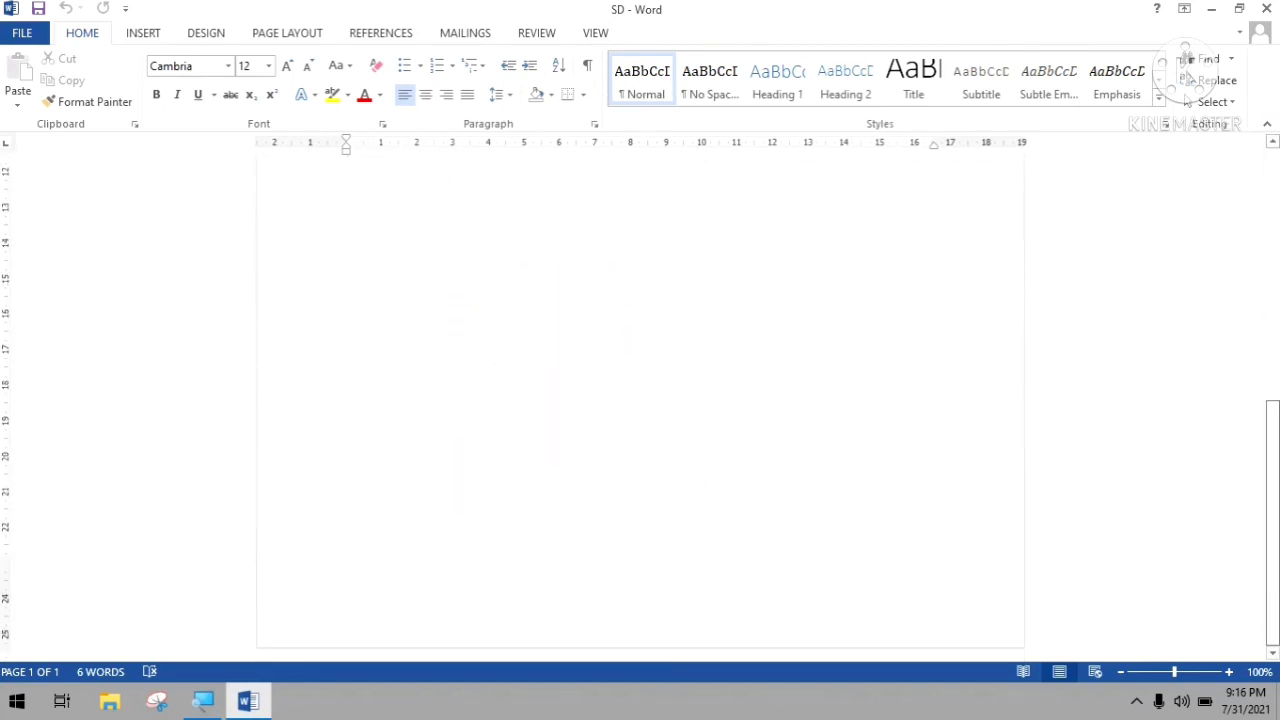
scroll(640, 400, "up", 5)
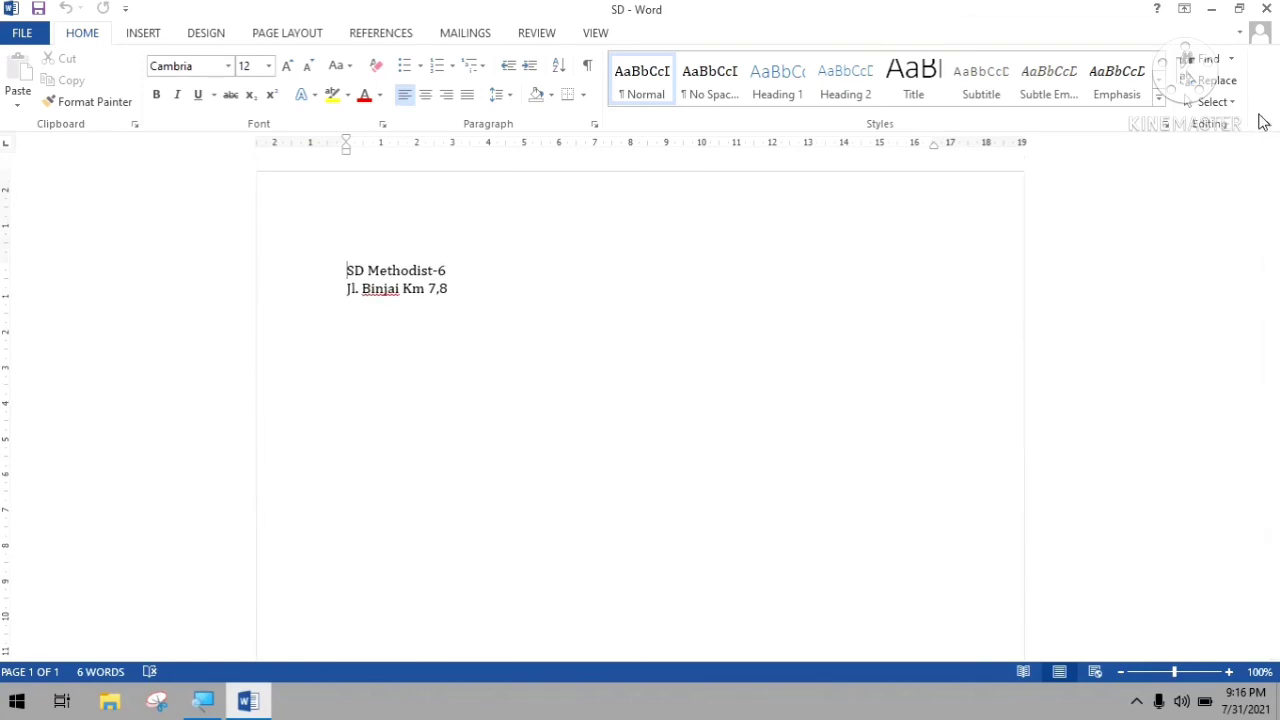